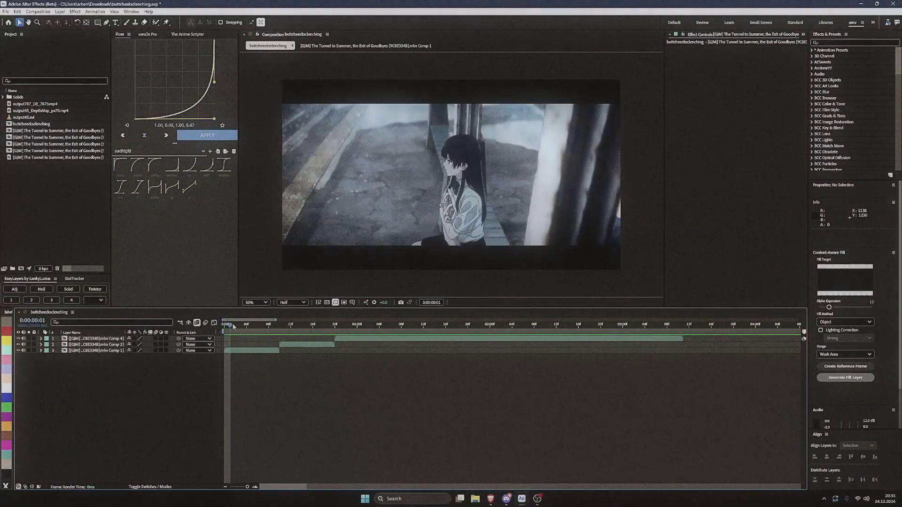
- Scrub through the opening clips in the timeline and return to the first frame
mouse_move(233, 326)
mouse_down()
mouse_move(675, 323)
mouse_move(222, 324)
mouse_up()
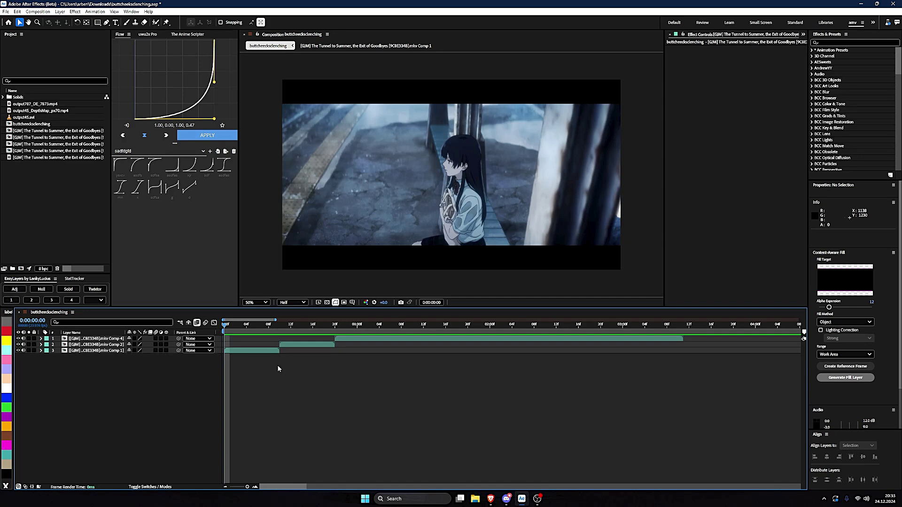
drag(231, 325, 281, 308)
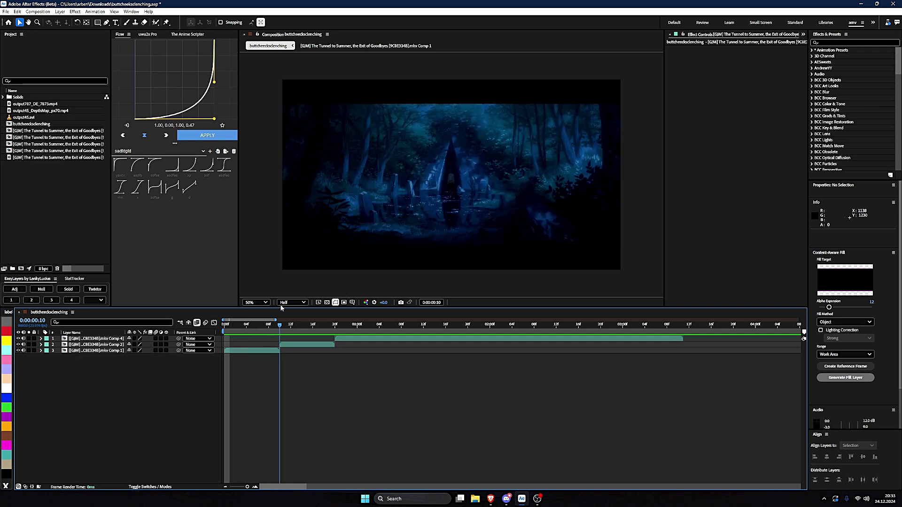
drag(281, 308, 307, 310)
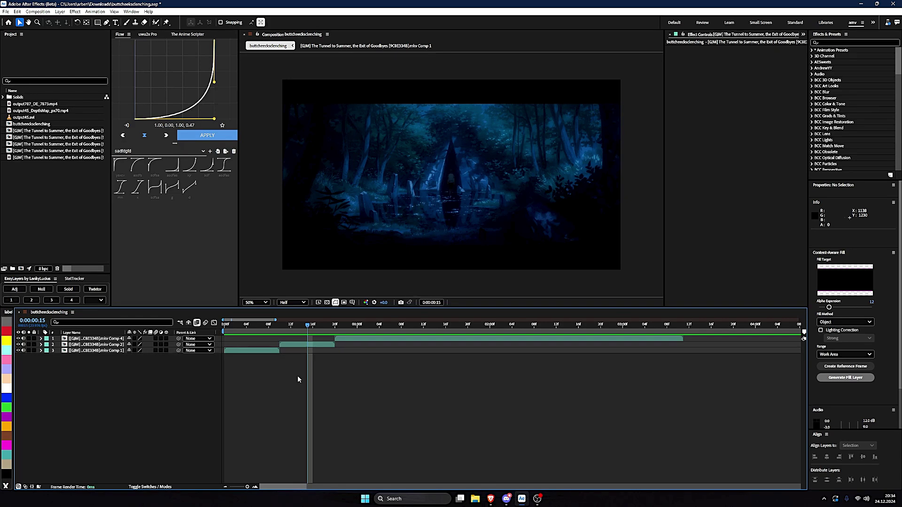
drag(307, 327, 224, 328)
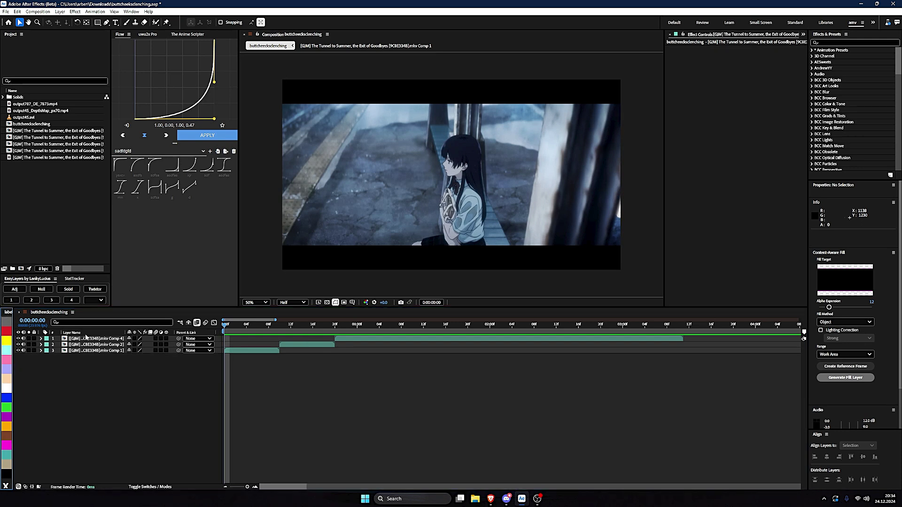
right_click(710, 34)
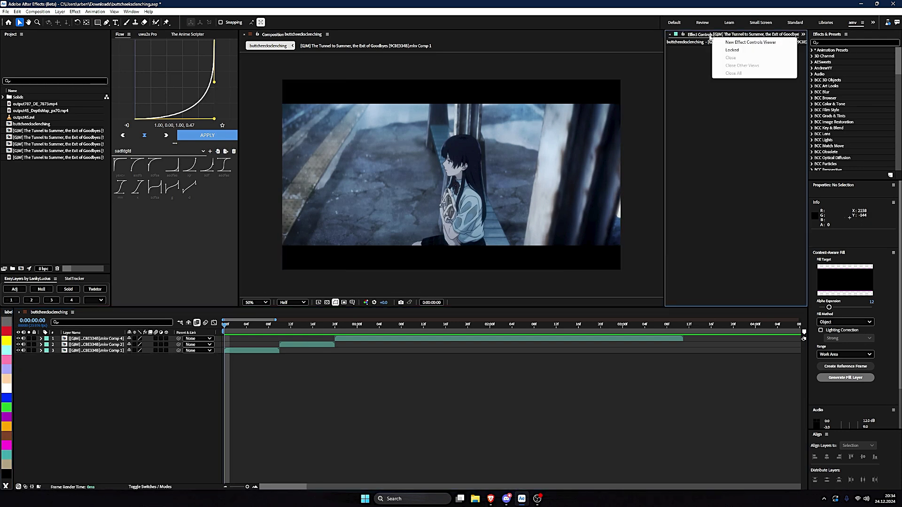
click(700, 46)
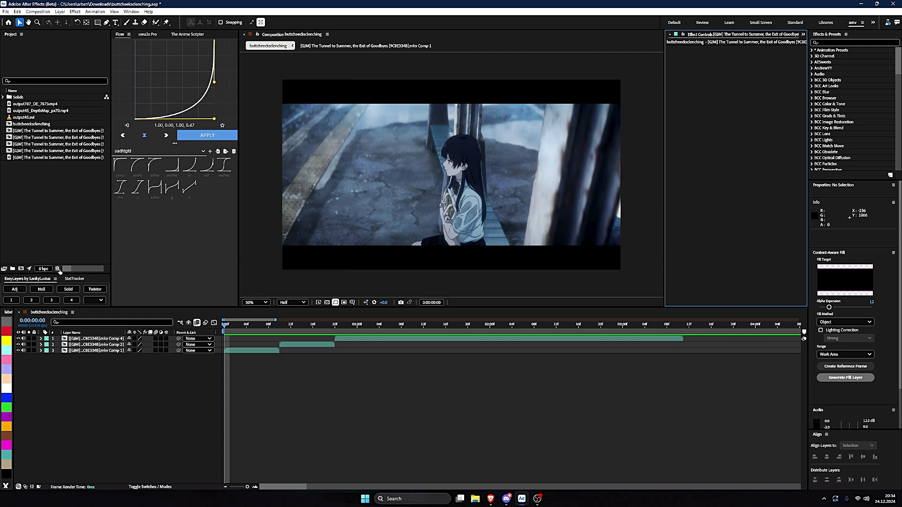
- Show the StatTracker project timer and play a preview of the composition
click(74, 279)
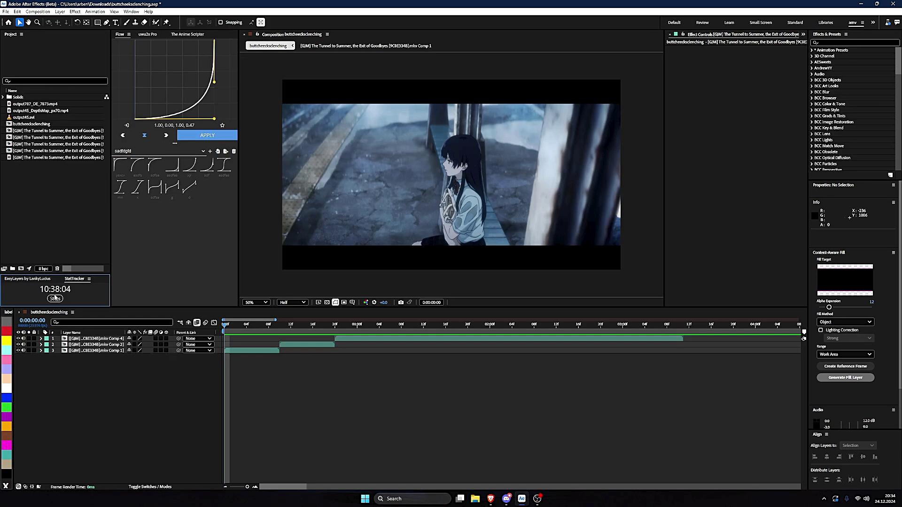
drag(40, 289, 76, 295)
key(space)
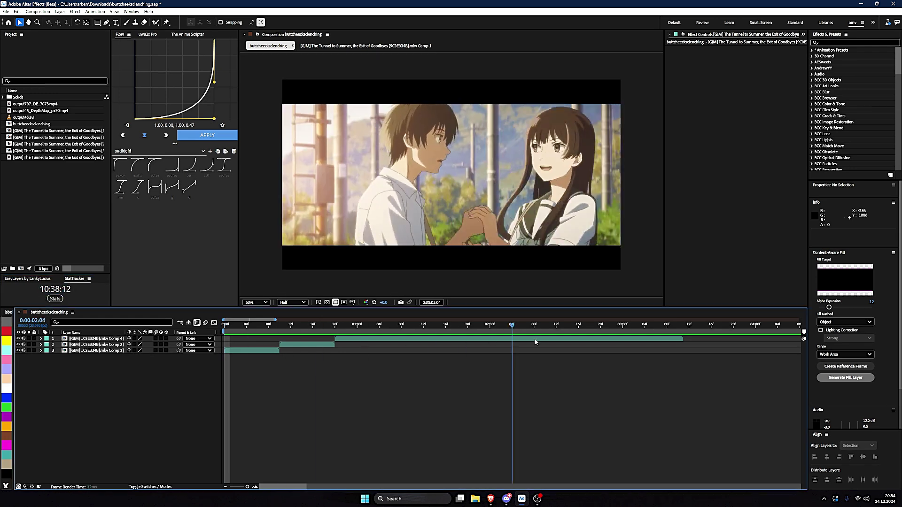
key(space)
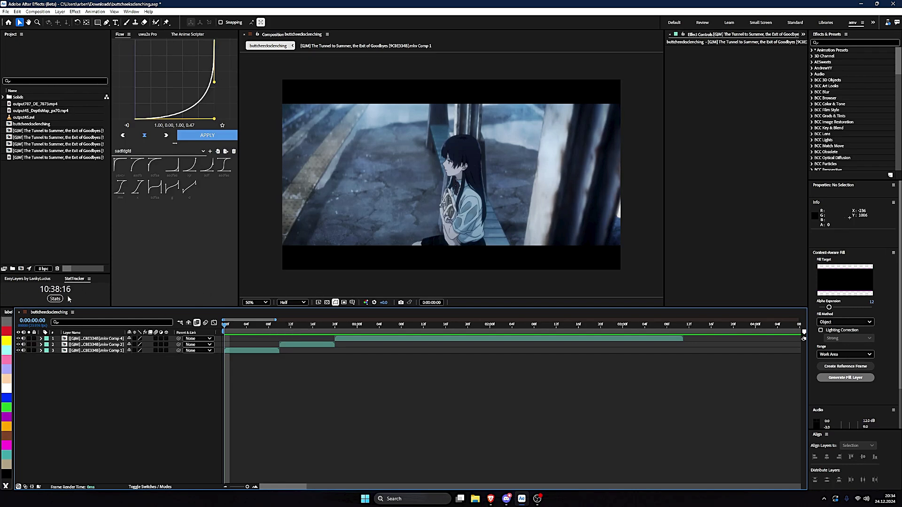
drag(41, 289, 72, 290)
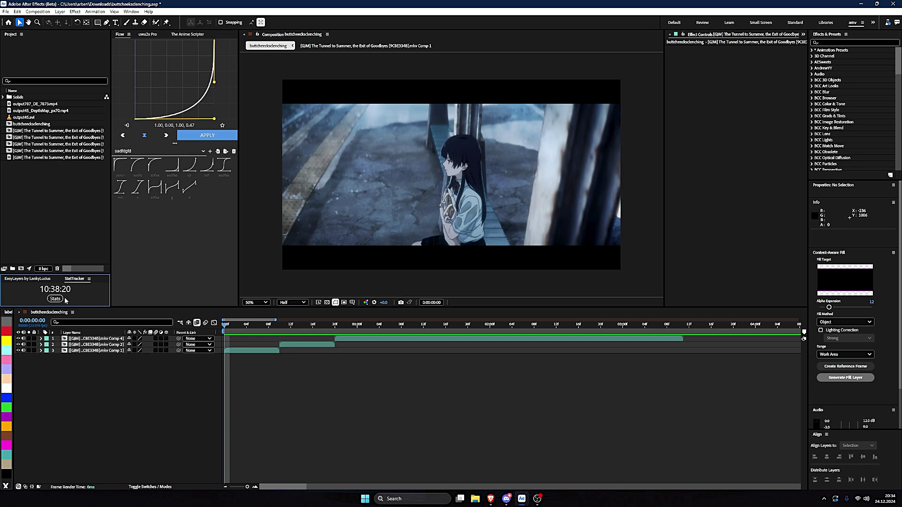
- Open the StatTracker statistics and examine the total crashes, adjustment layers and precomps entries
click(60, 299)
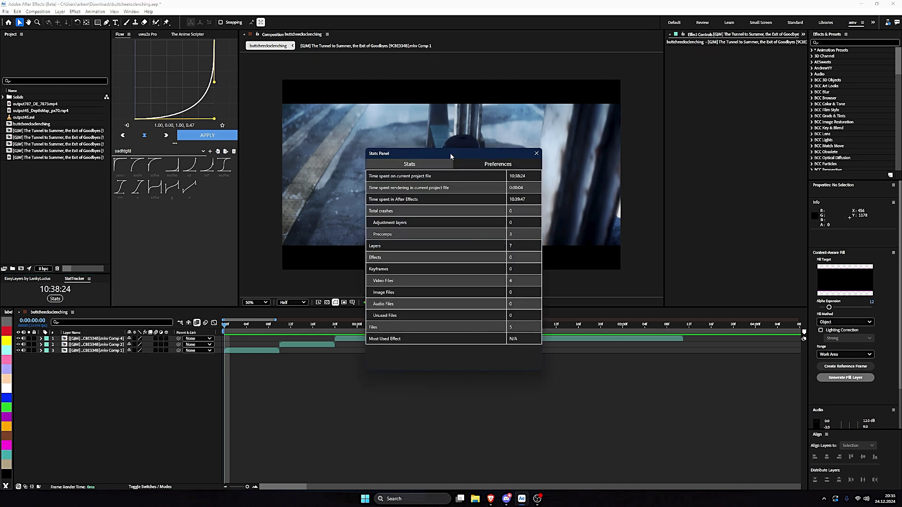
drag(381, 211, 520, 212)
drag(379, 222, 429, 237)
- Change the Stats Panel's text color to red in its preferences and close the panel
click(488, 167)
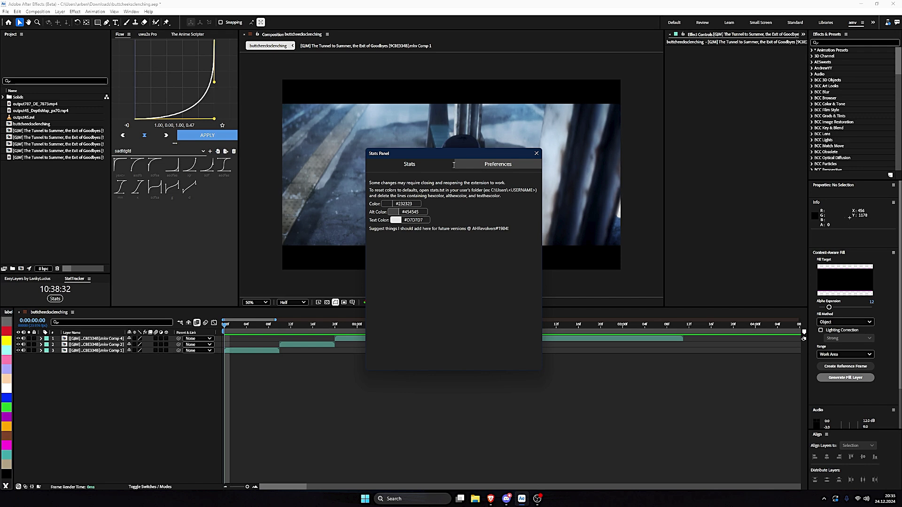
click(423, 168)
click(495, 164)
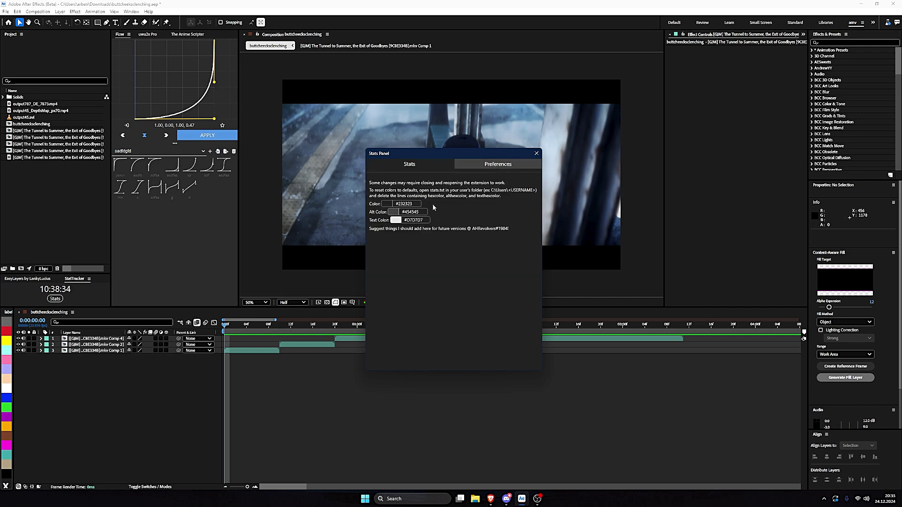
click(396, 221)
click(455, 229)
drag(500, 191, 503, 190)
click(536, 154)
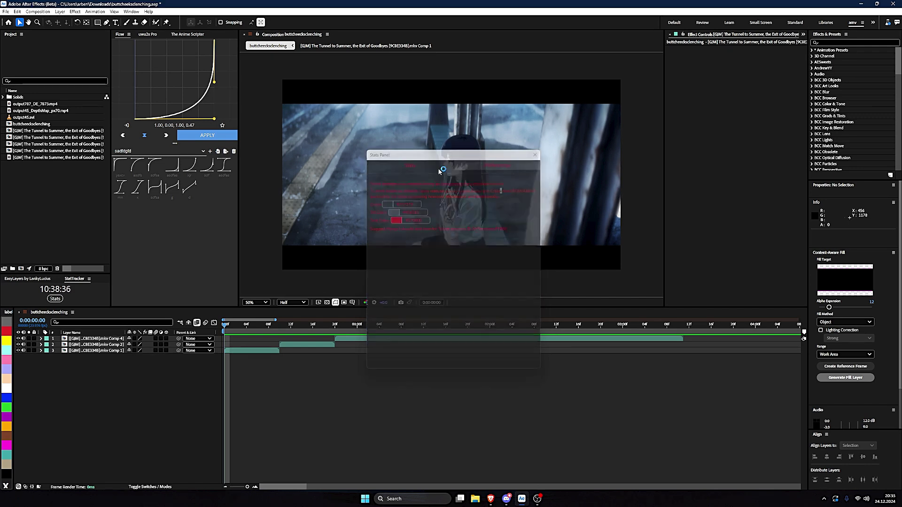
- Add four adjustment layers trimmed to the Comp 1 clip with EasyLayers
click(39, 281)
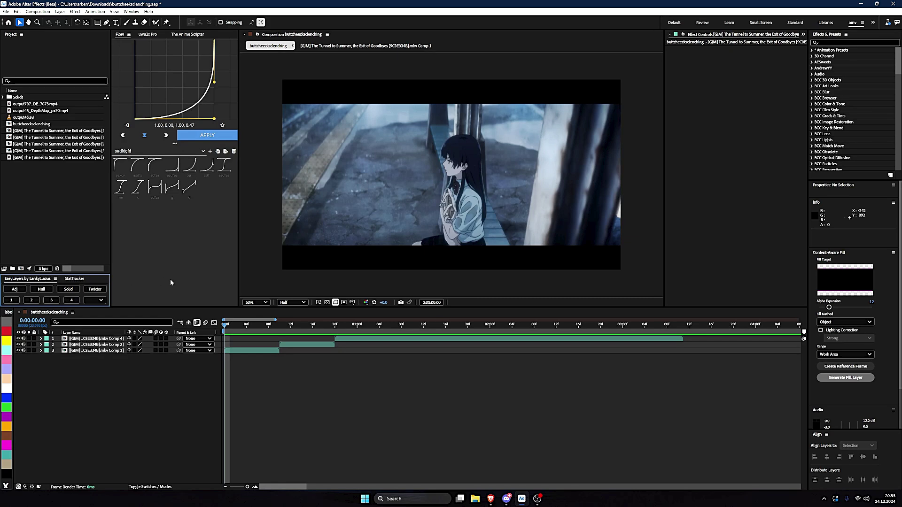
click(277, 350)
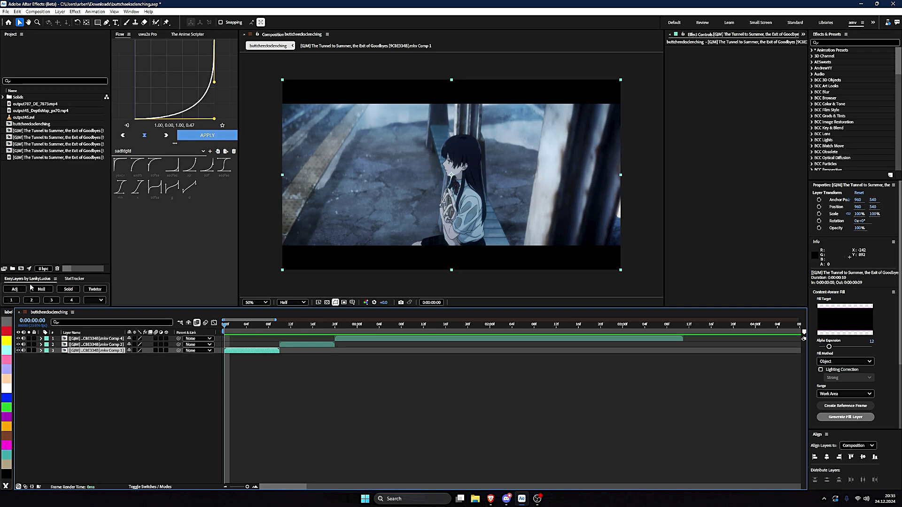
click(15, 289)
click(14, 290)
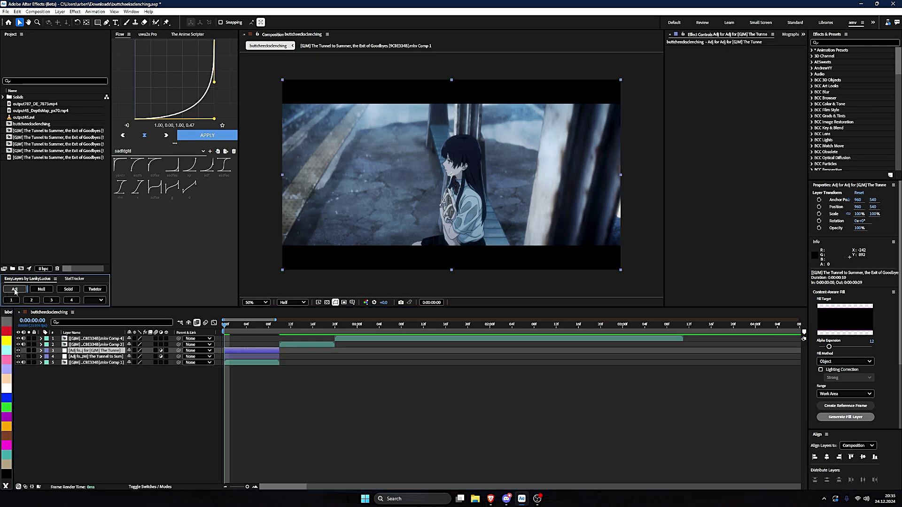
click(14, 290)
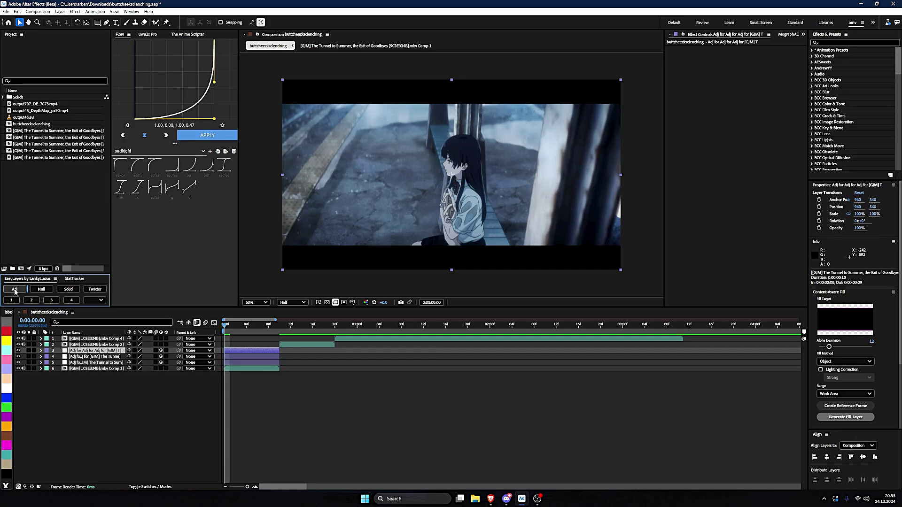
click(15, 290)
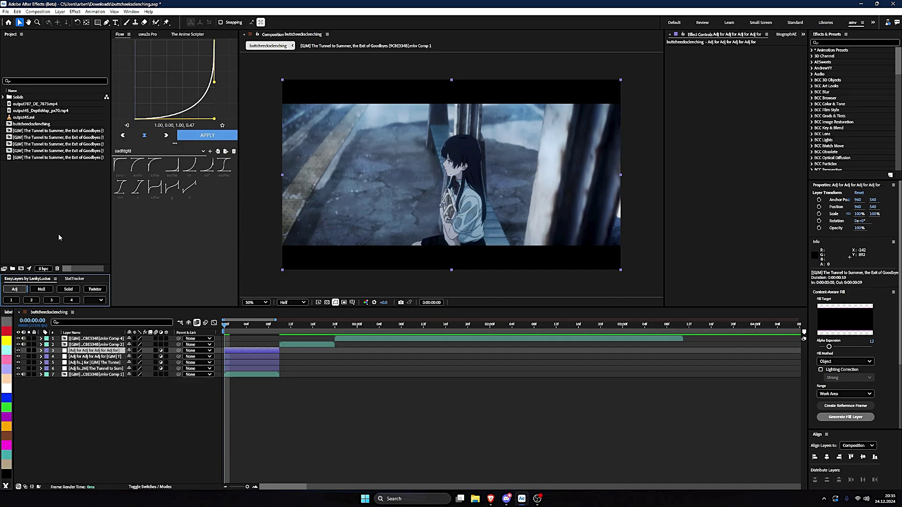
- Delete the two topmost adjustment layers and add a new one directly above the Comp 1 clip
click(273, 351)
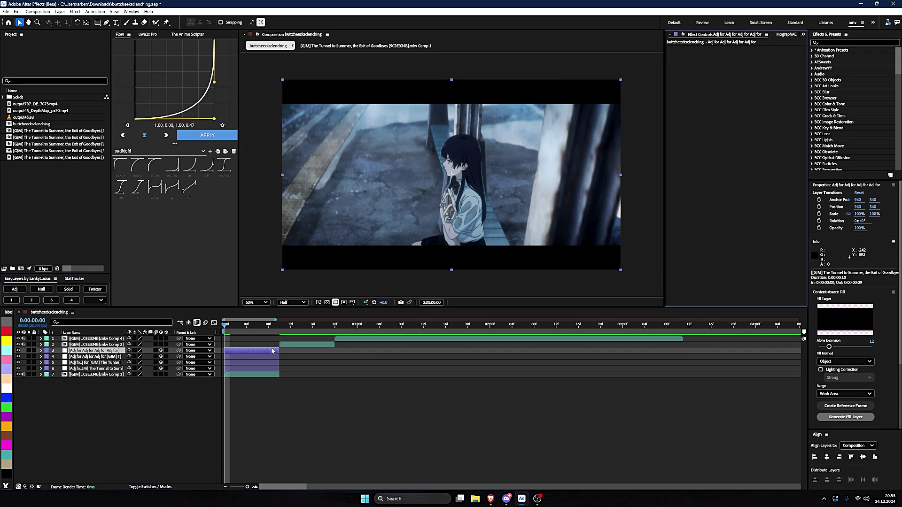
key(Delete)
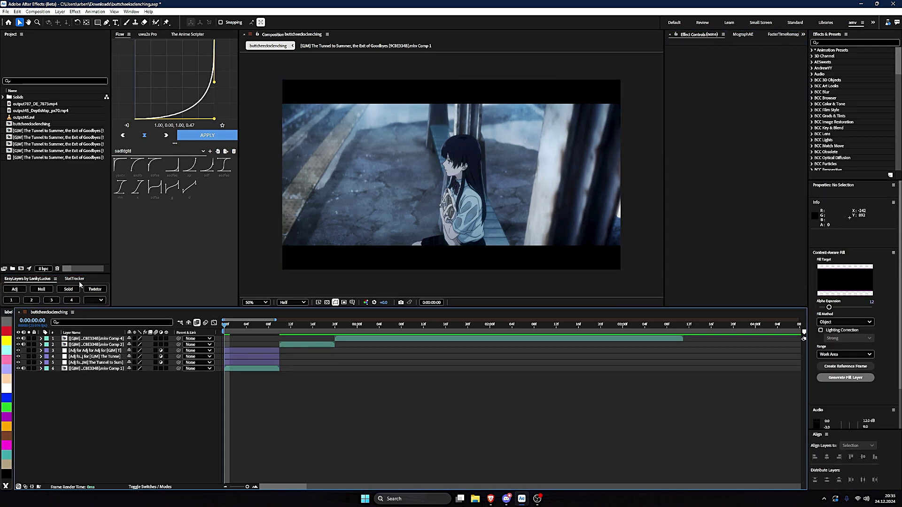
click(276, 351)
key(Delete)
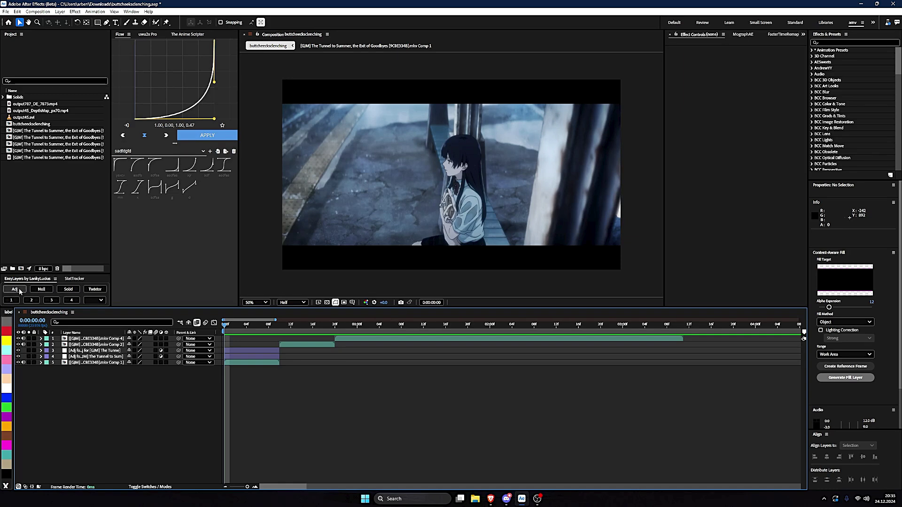
click(257, 364)
click(14, 289)
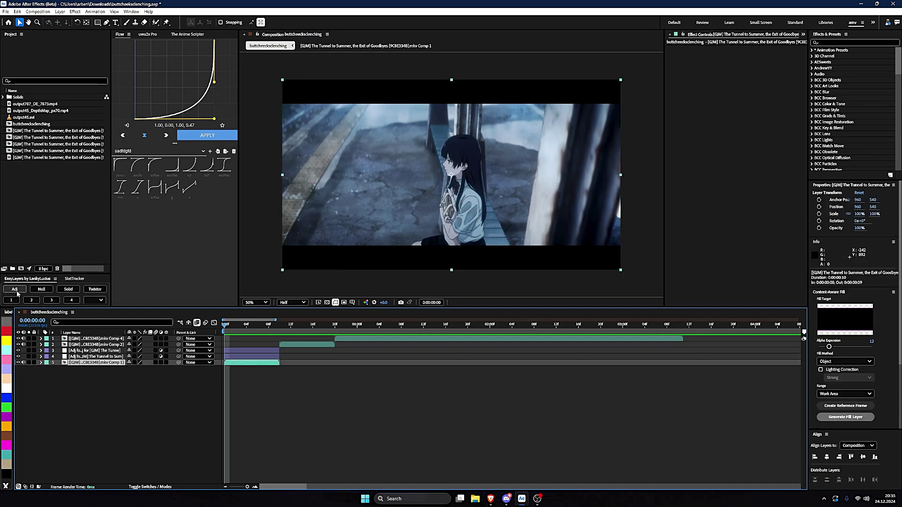
- Add an EasyLayers null for the Comp 1 clip with the current time at frame 7
click(253, 371)
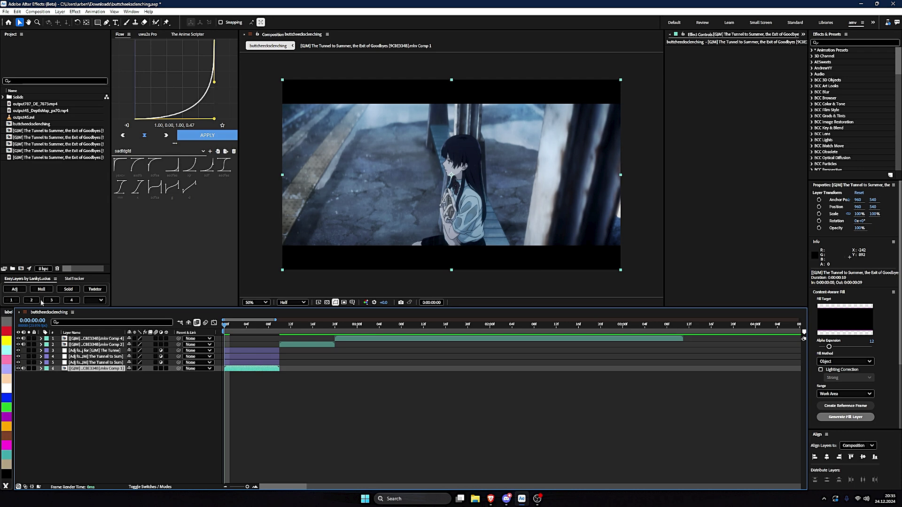
click(240, 328)
mouse_move(252, 329)
mouse_down()
mouse_move(190, 324)
mouse_move(263, 328)
mouse_up()
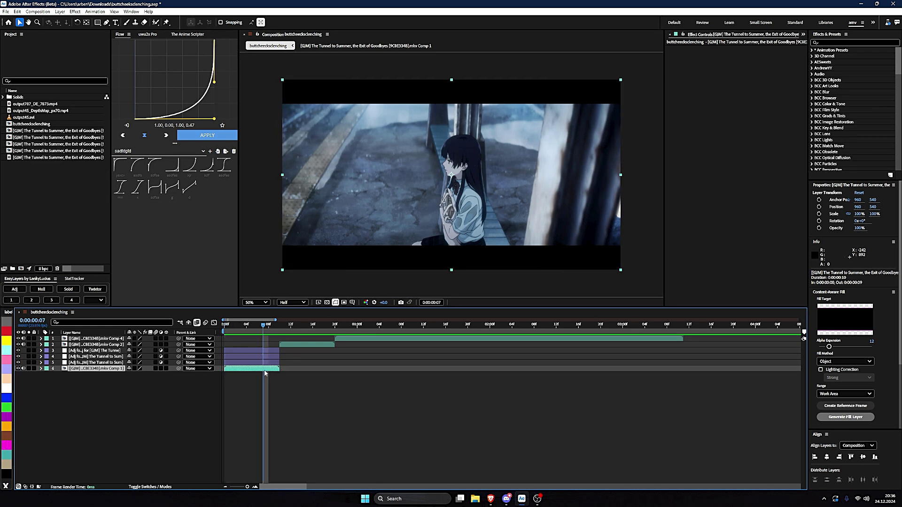
click(42, 290)
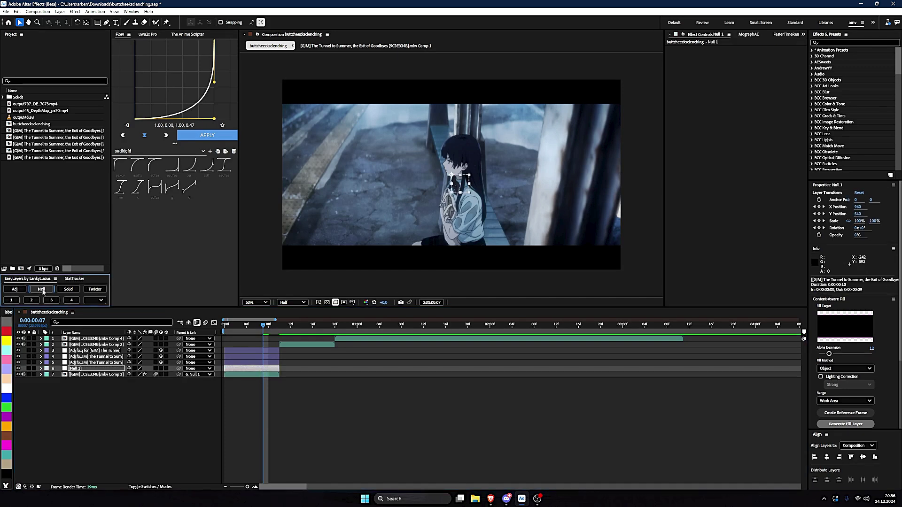
- Remove the Motion Tile effect from the Comp 1 clip
click(259, 375)
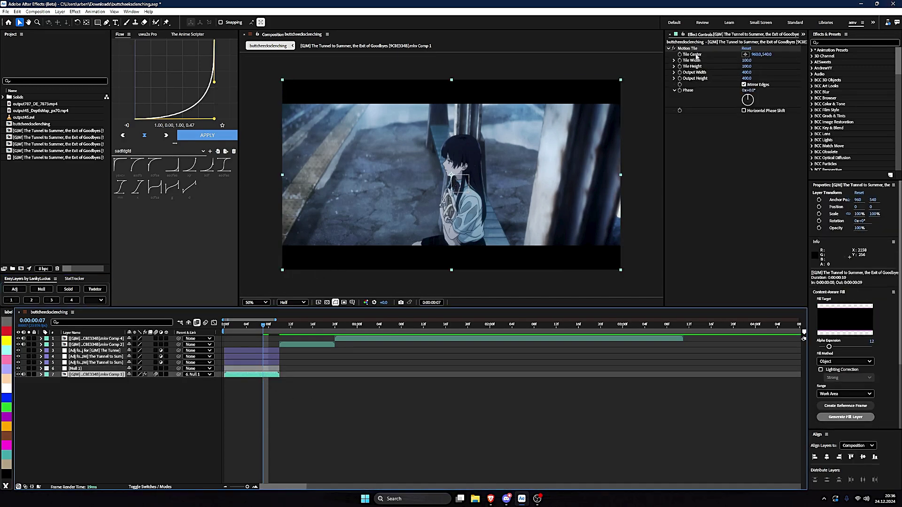
click(259, 379)
click(470, 183)
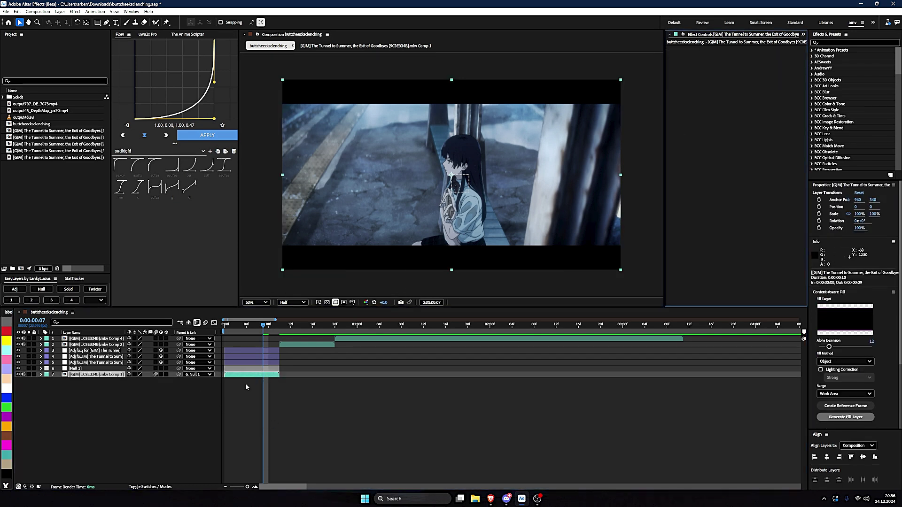
- Add an EasyLayers solid above Null 1 and delete it again
click(258, 369)
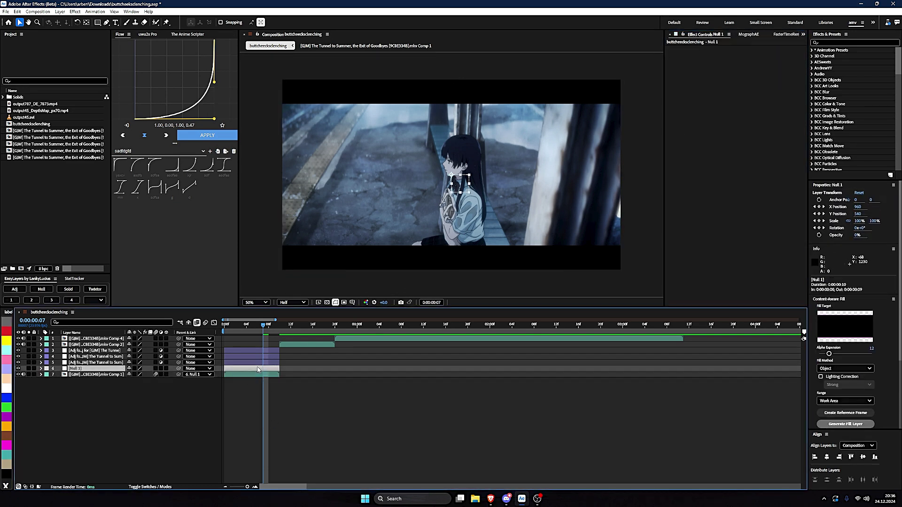
click(204, 379)
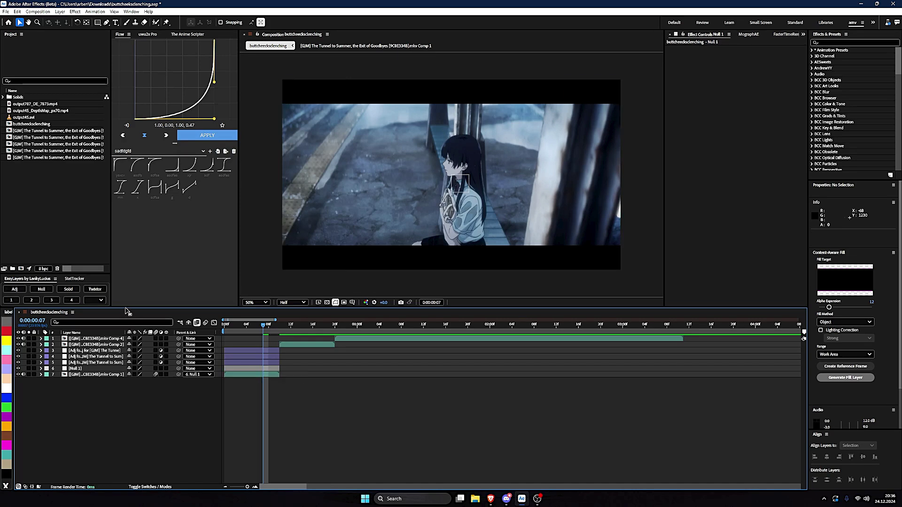
key(KP_6)
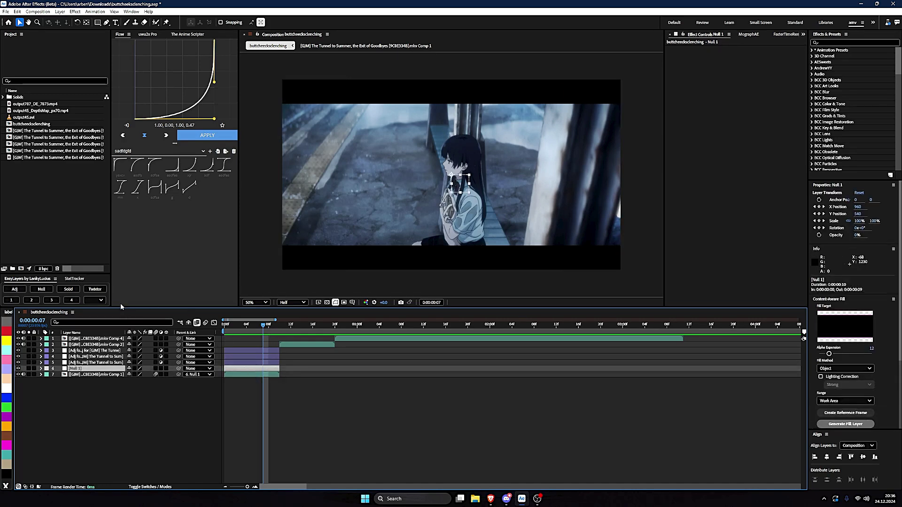
click(68, 289)
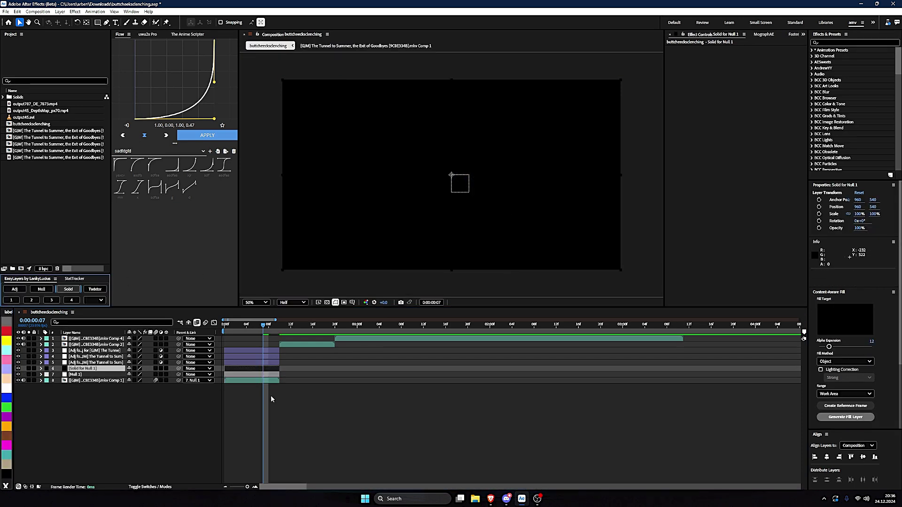
key(Delete)
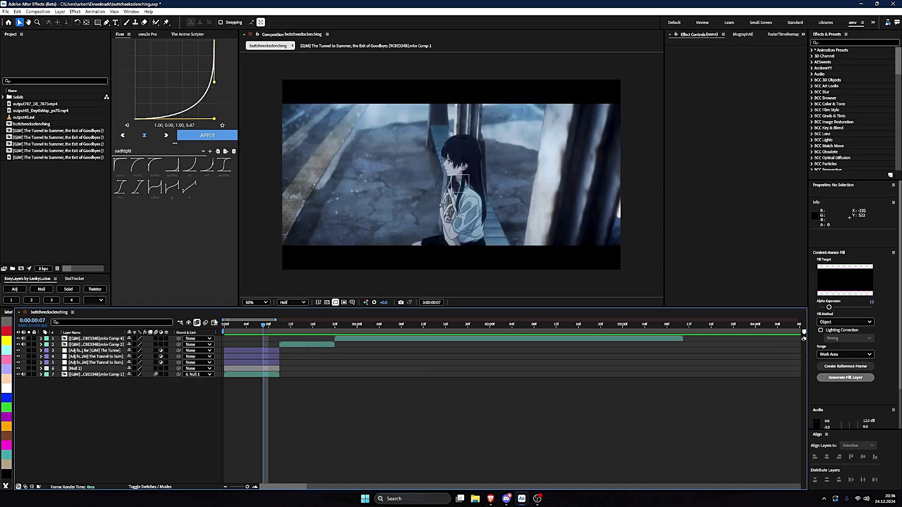
click(92, 299)
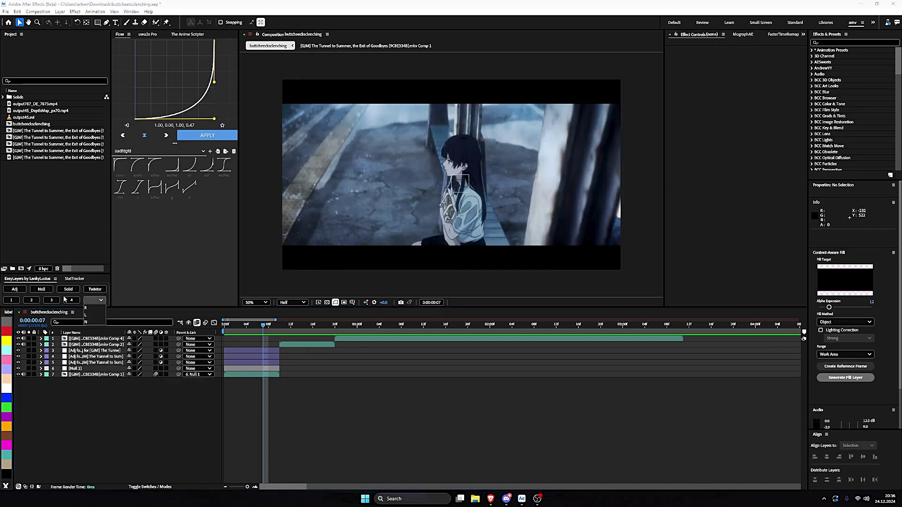
click(21, 295)
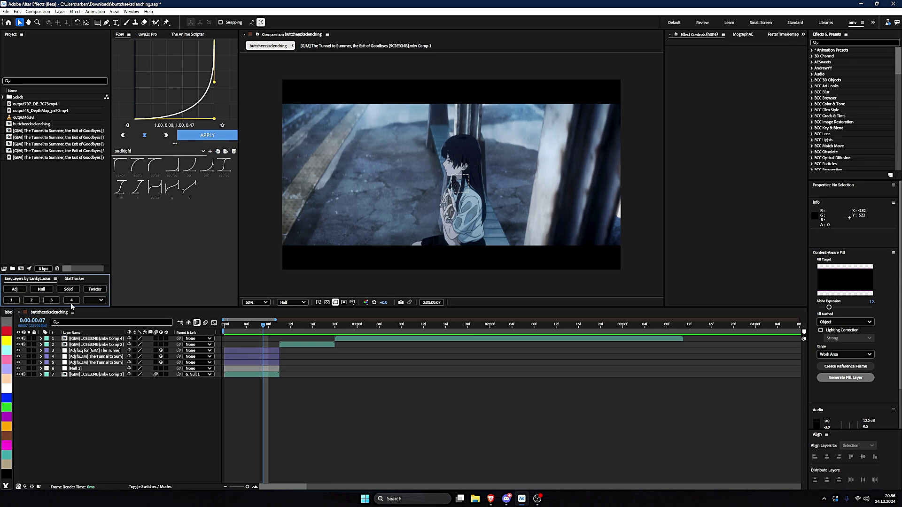
click(267, 375)
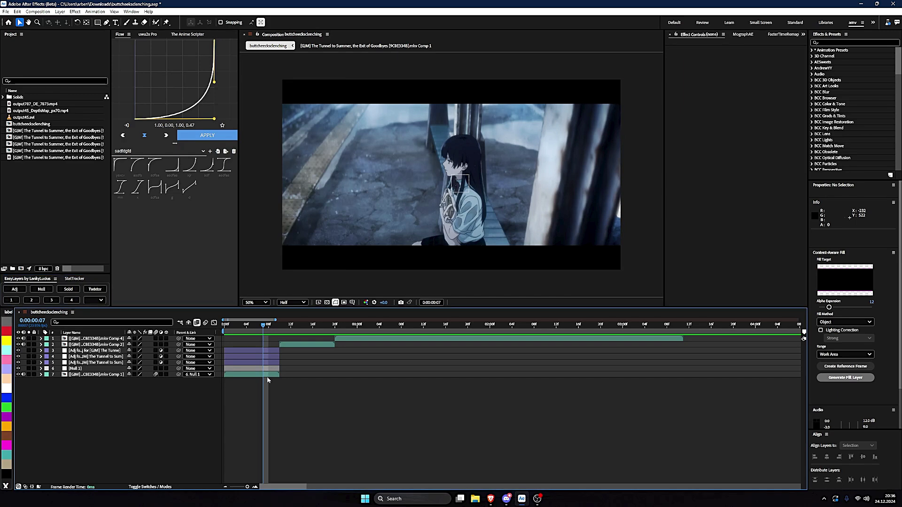
- With the current time at frame 14, try several label colours on the Comp 2 clip, finishing with green
click(281, 356)
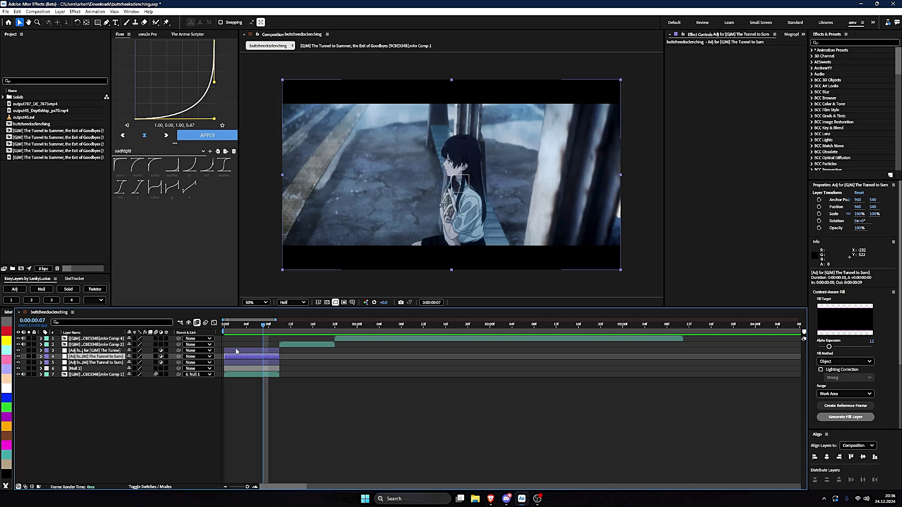
click(307, 350)
click(305, 345)
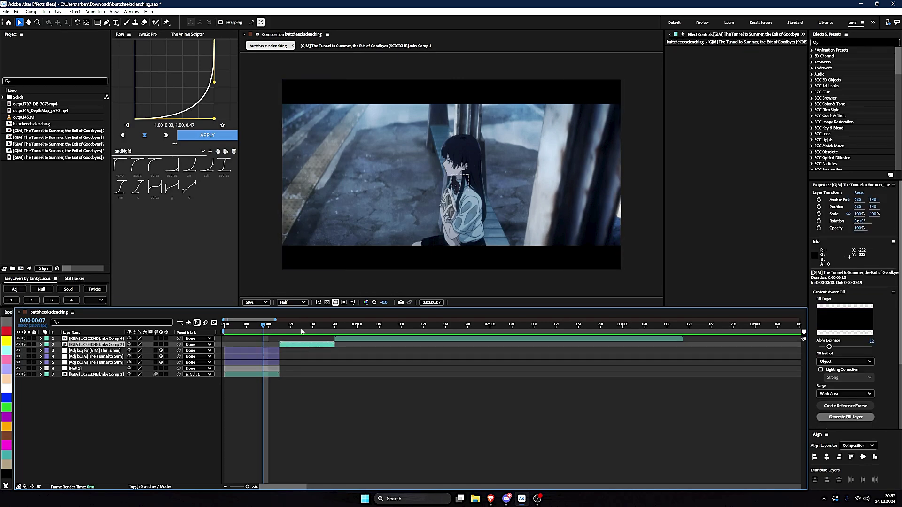
click(302, 326)
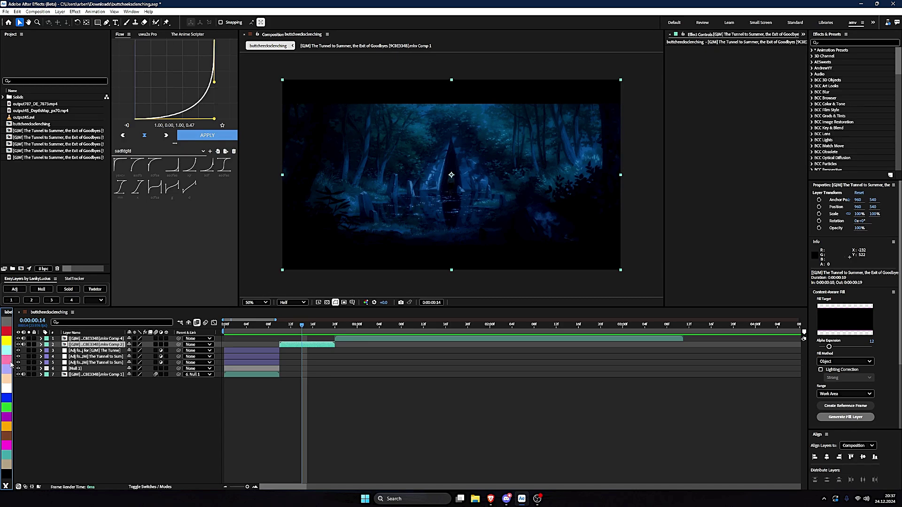
click(10, 323)
click(5, 332)
click(7, 360)
click(6, 390)
click(9, 414)
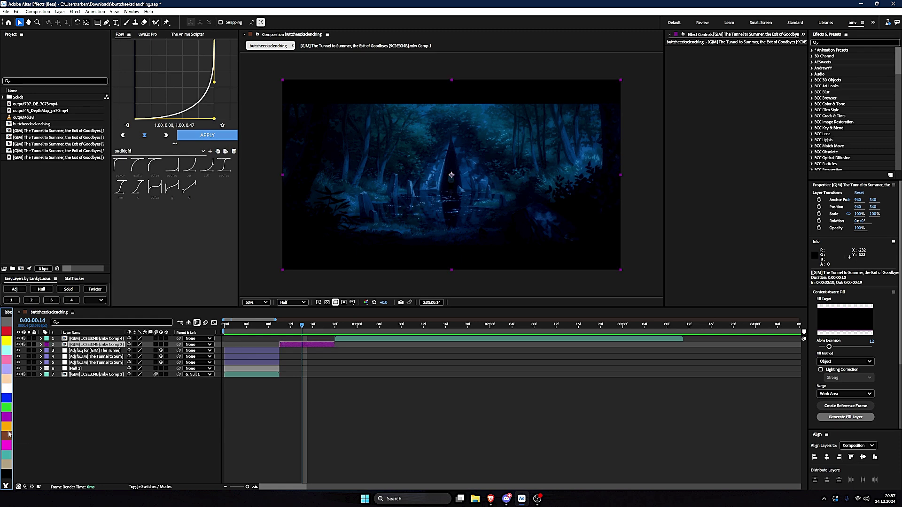
click(10, 386)
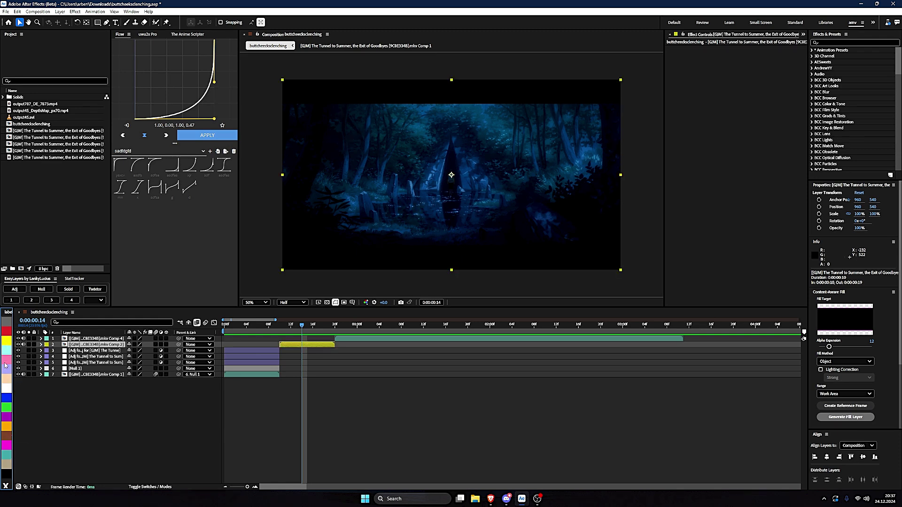
click(8, 412)
click(314, 346)
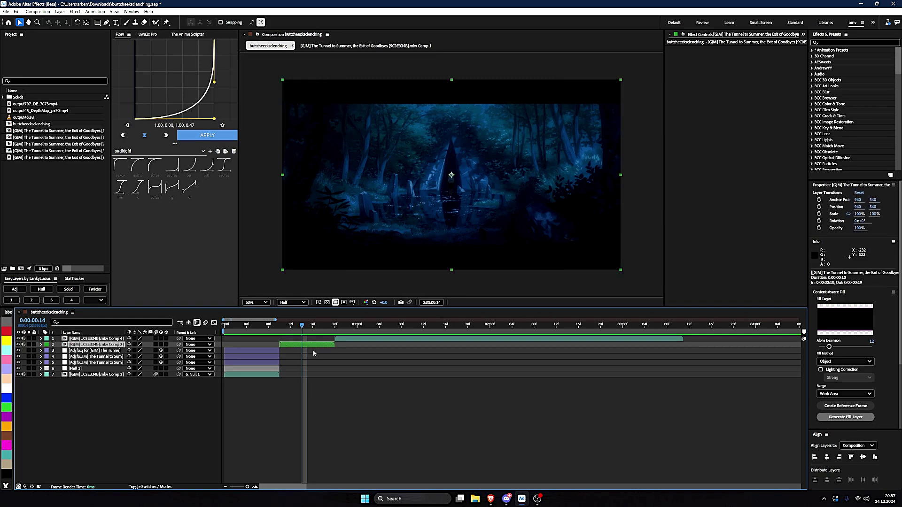
click(312, 357)
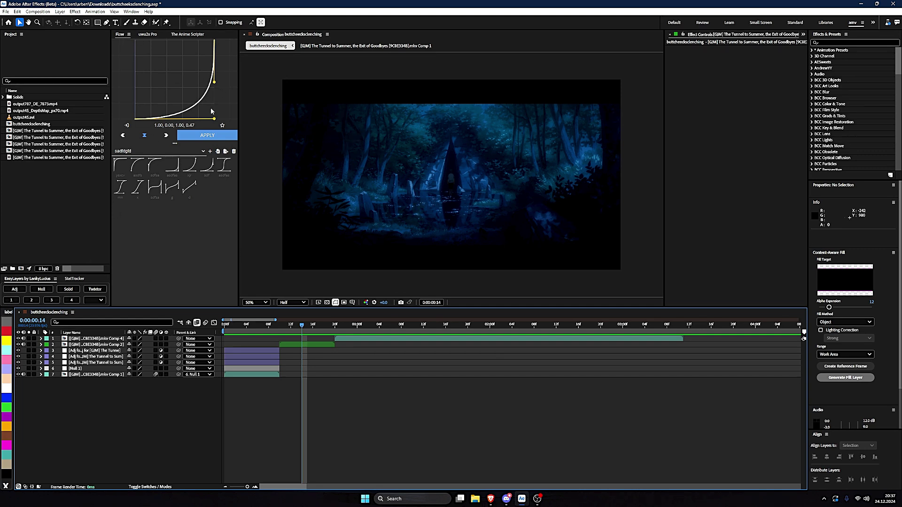
- Reshape the Flow easing curve to 0.00, 0.81, 0.31, 0.97
click(130, 43)
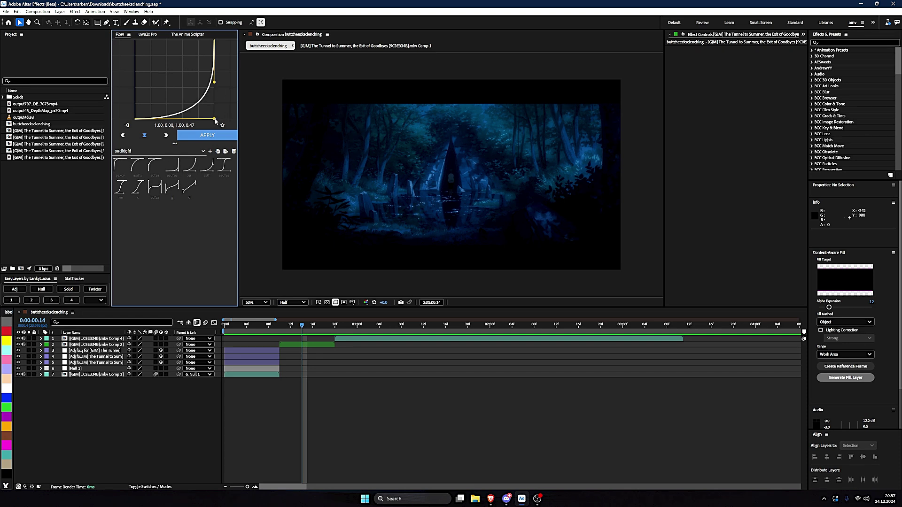
drag(215, 121, 160, 43)
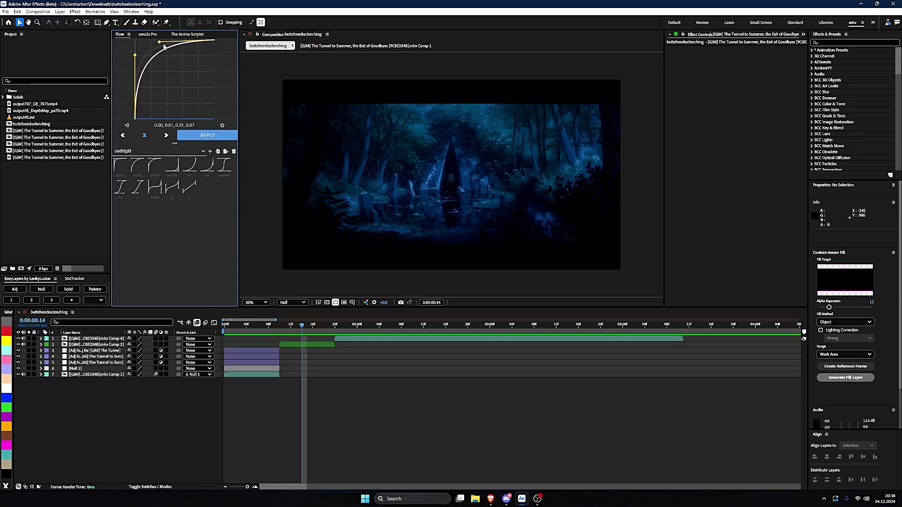
- Animate the Comp 2 clip's scale with a 100% keyframe at frame 14 and a 112% keyframe at frame 17
click(299, 346)
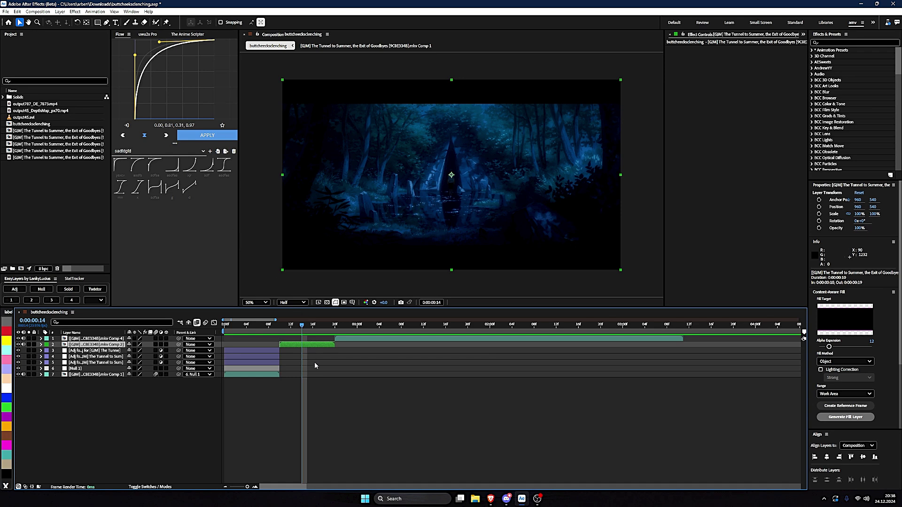
key(s)
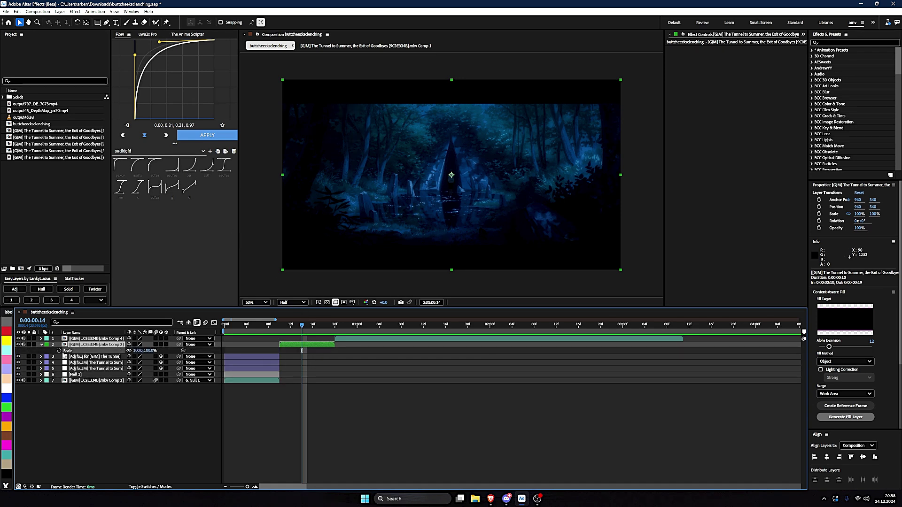
click(59, 350)
click(318, 325)
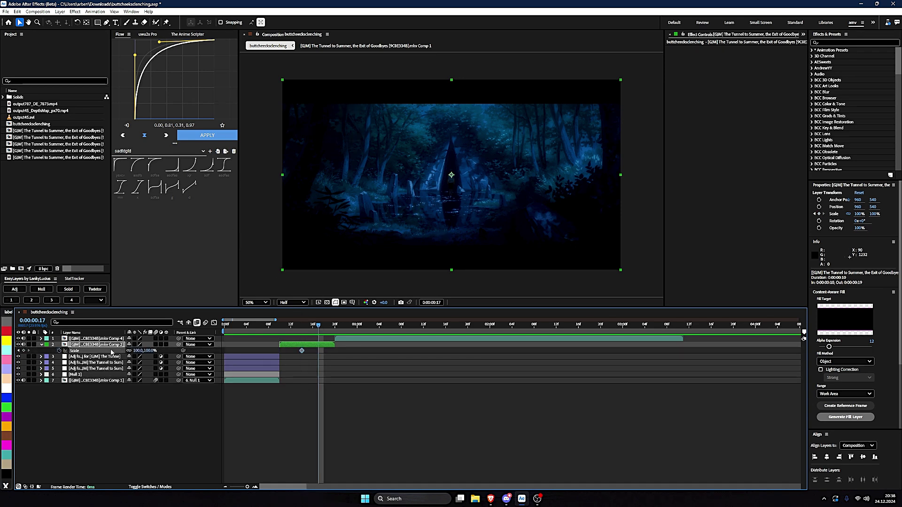
drag(152, 351, 324, 373)
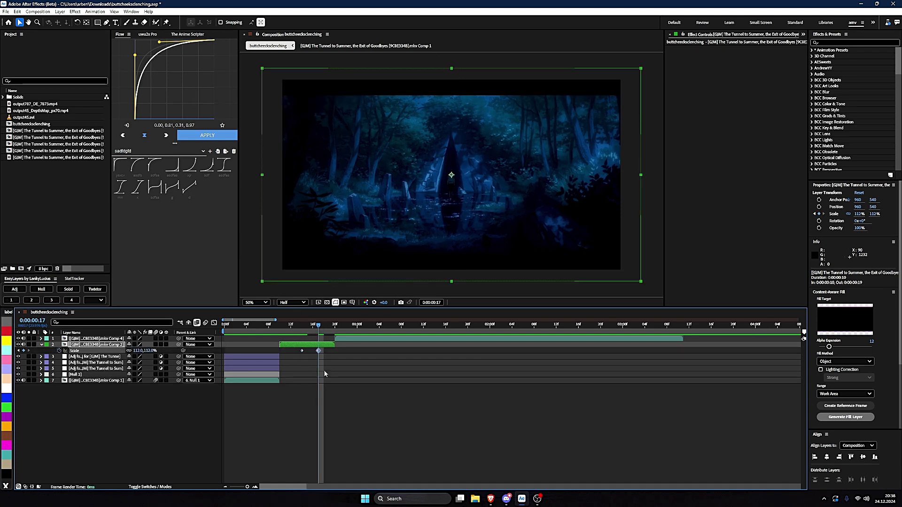
- Look at the Comp 2 clip's scale animation in the graph editor with the current time at frame 15
click(307, 329)
click(214, 322)
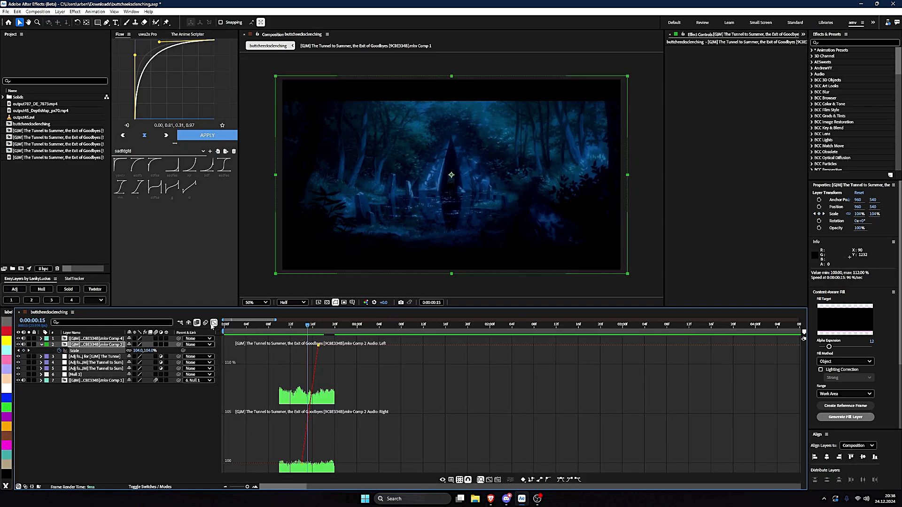
click(214, 322)
- Try Easy Ease on both scale keyframes of the Comp 2 clip and undo it
drag(337, 358, 288, 349)
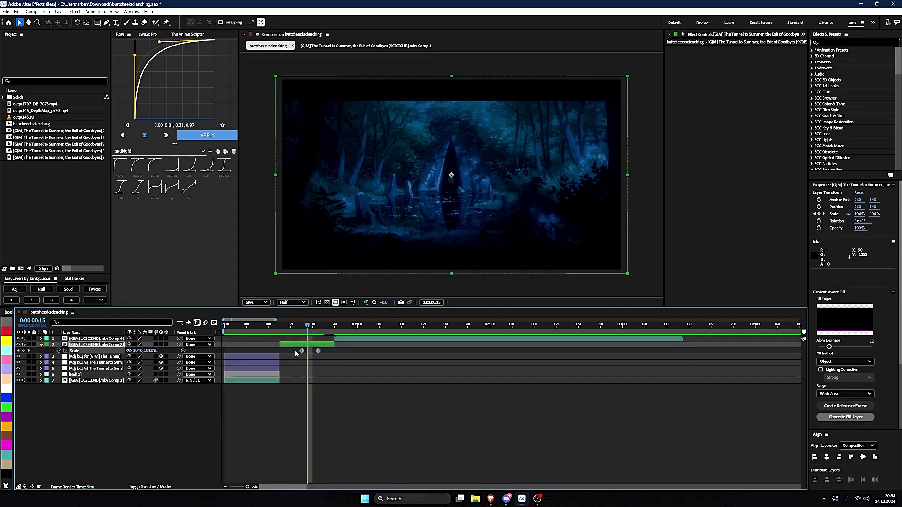
key(F9)
key(ctrl+z)
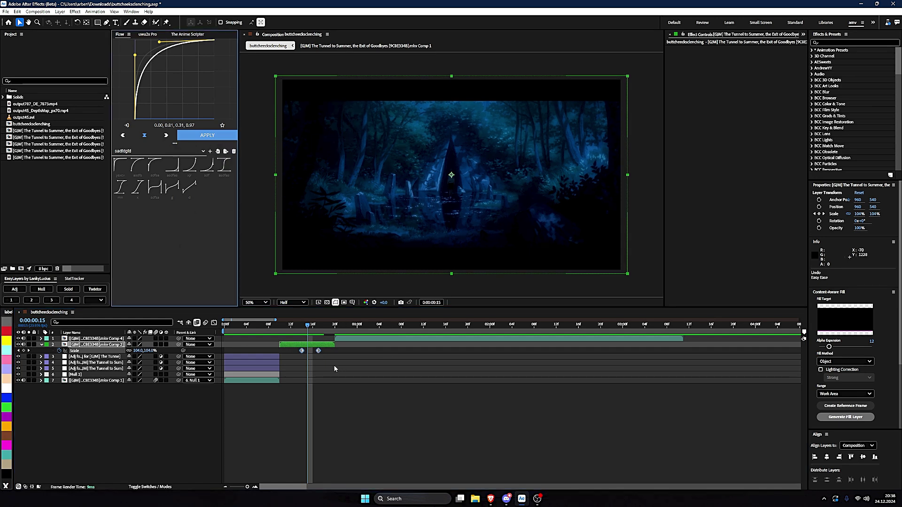
- Reshape the Flow curve to 0.19, 0.76, 0.46, 0.93 and apply it to both Comp 2 scale keyframes
click(331, 354)
drag(328, 351, 278, 347)
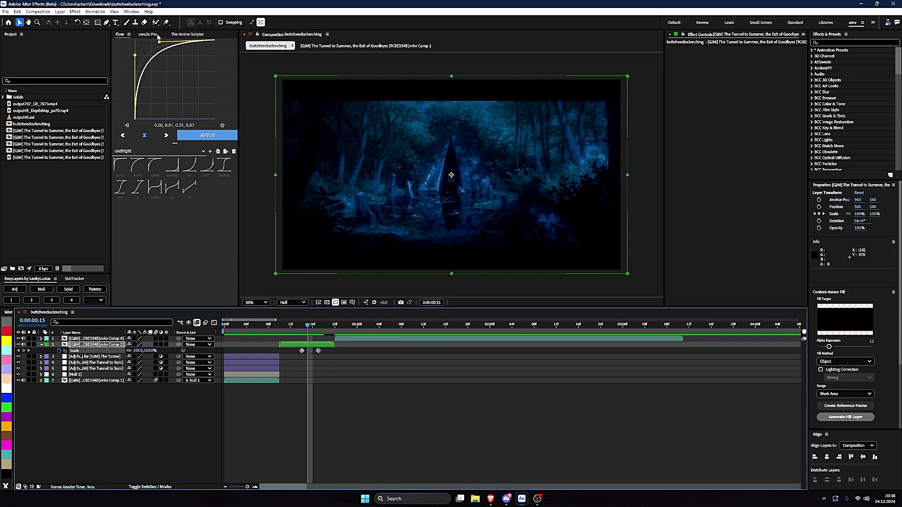
drag(160, 42, 149, 59)
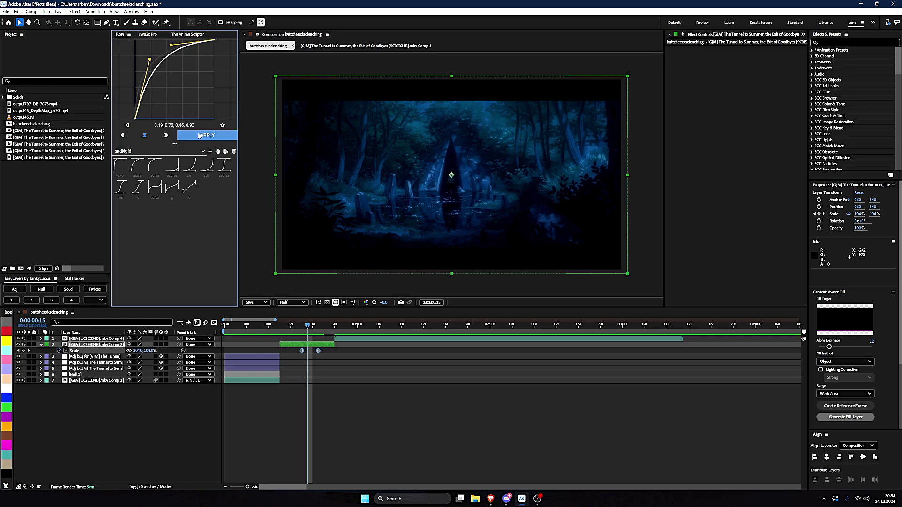
click(199, 136)
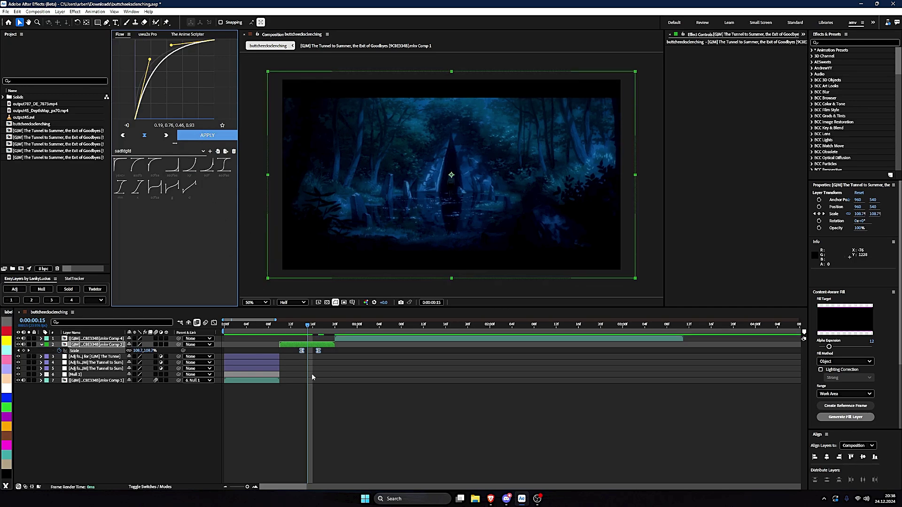
- Browse the Flow curve presets, including the default and neptunecowboy graphs libraries, and return to the original library
drag(307, 327, 297, 327)
click(171, 163)
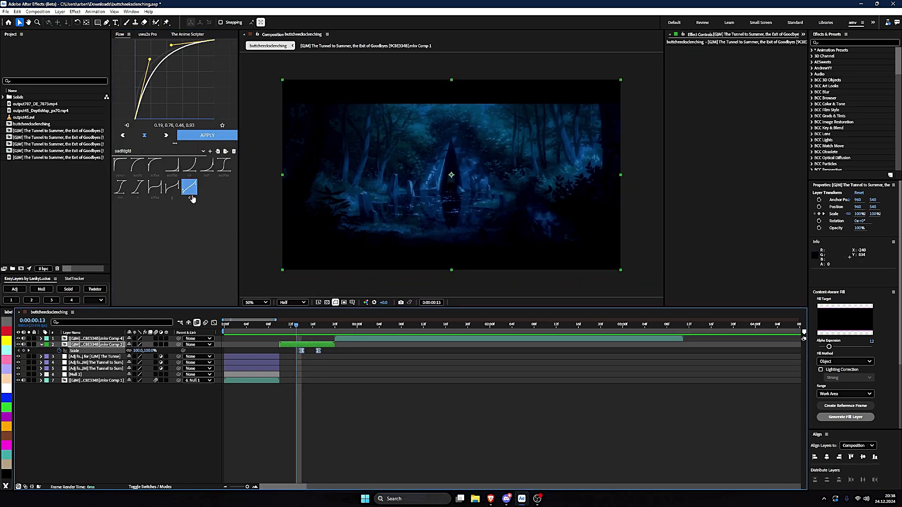
click(136, 168)
click(130, 171)
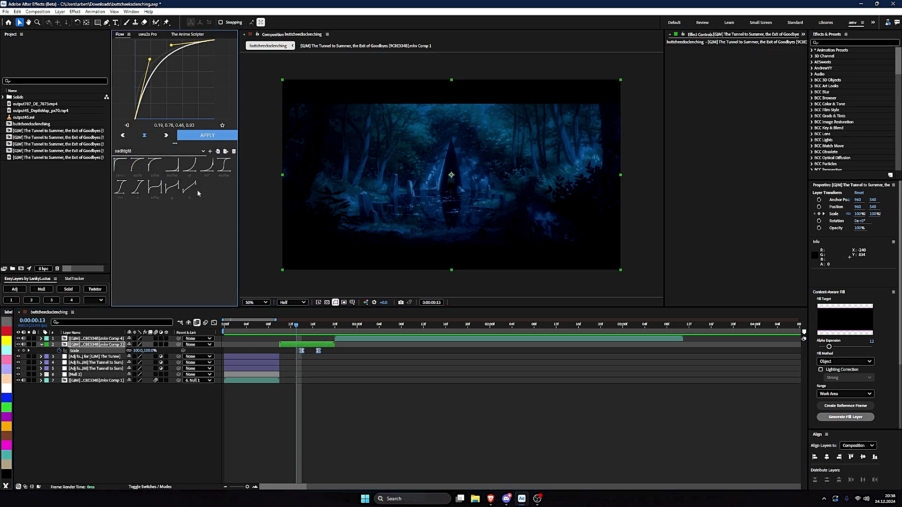
click(155, 151)
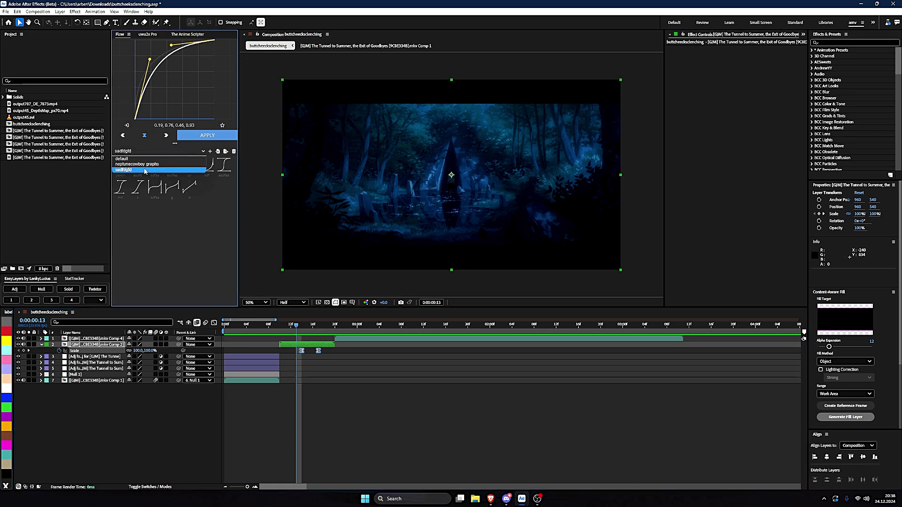
click(155, 169)
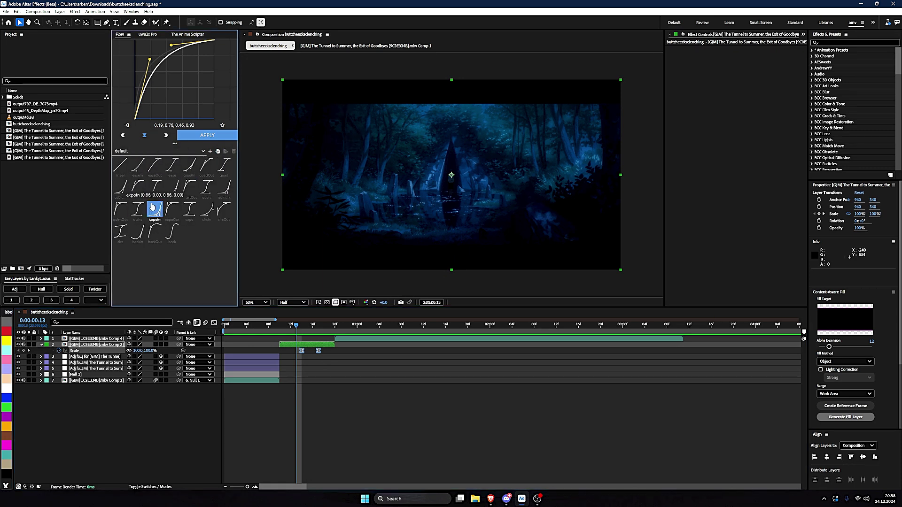
click(158, 151)
click(136, 175)
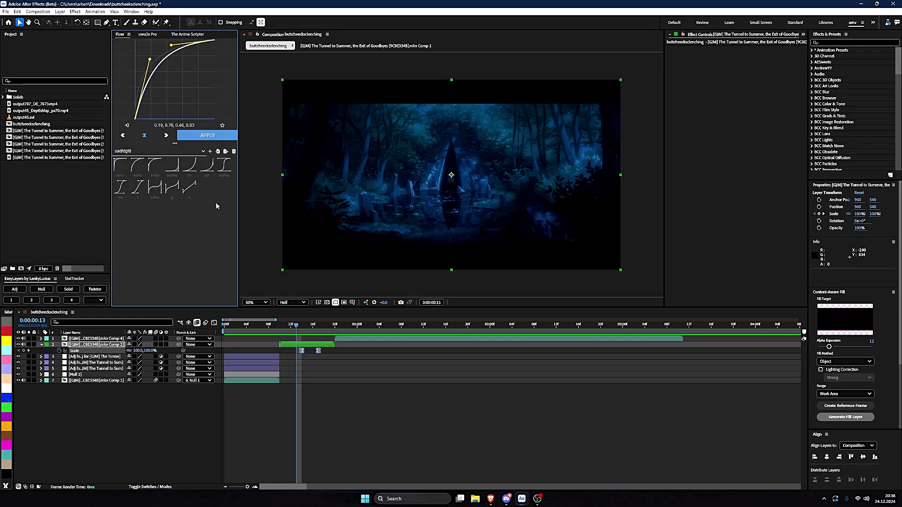
click(129, 153)
click(130, 168)
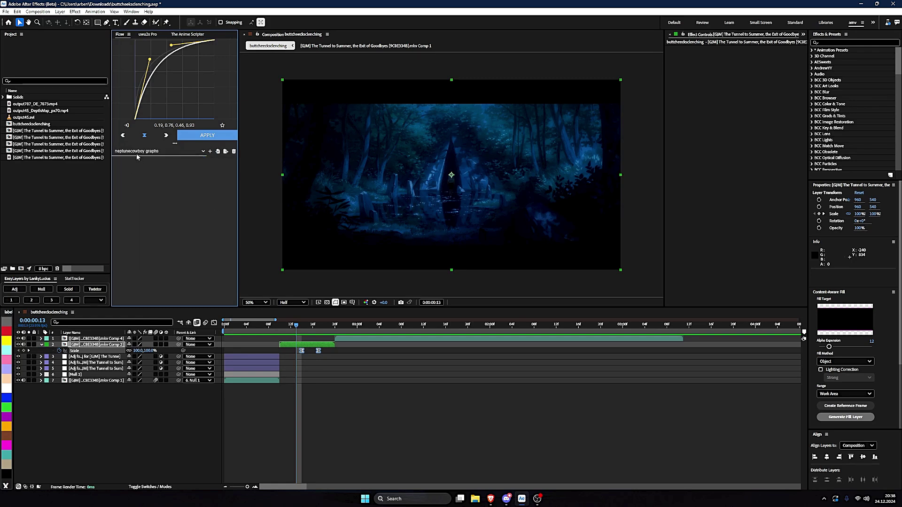
click(136, 151)
click(136, 167)
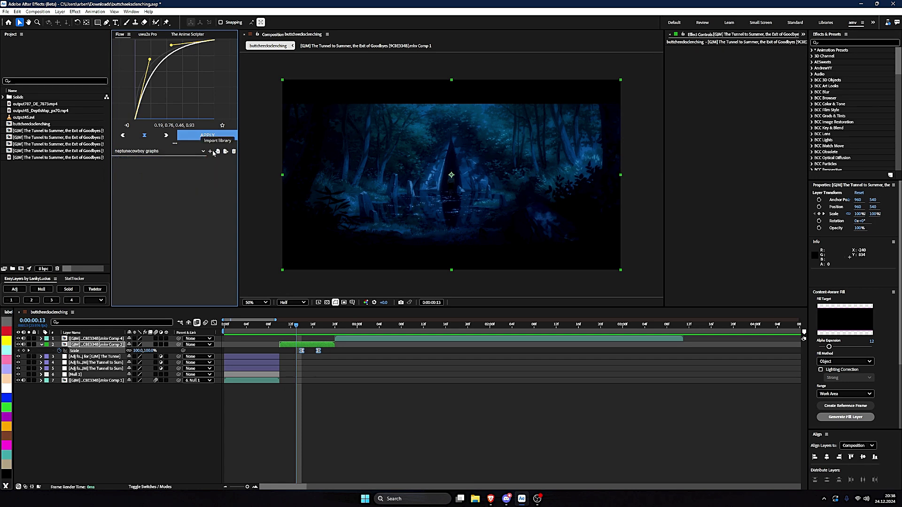
click(174, 153)
click(140, 172)
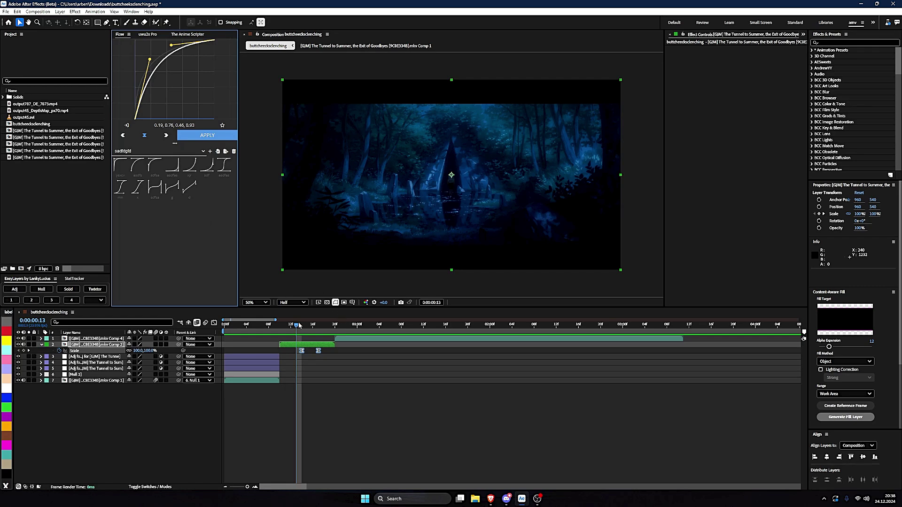
- Examine the eased scale curve of the Comp 2 clip in the graph editor at frame 14
drag(296, 324, 226, 325)
click(215, 323)
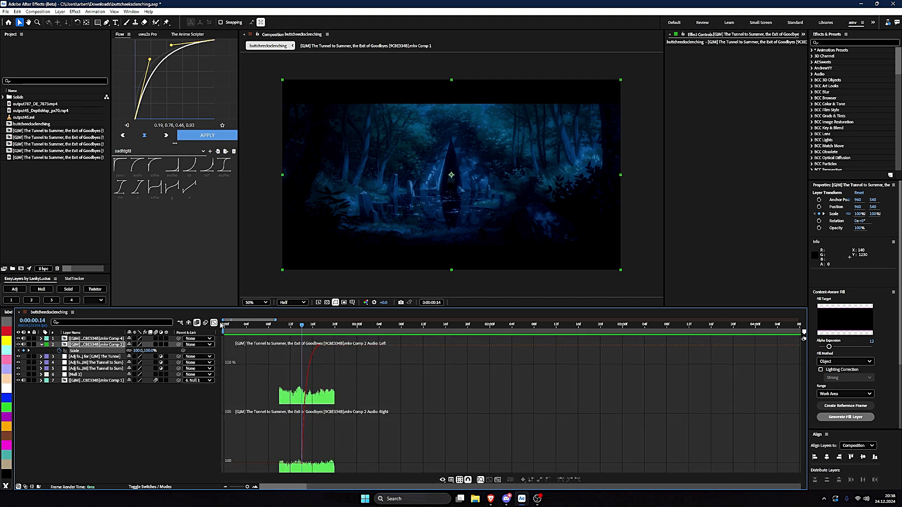
click(216, 323)
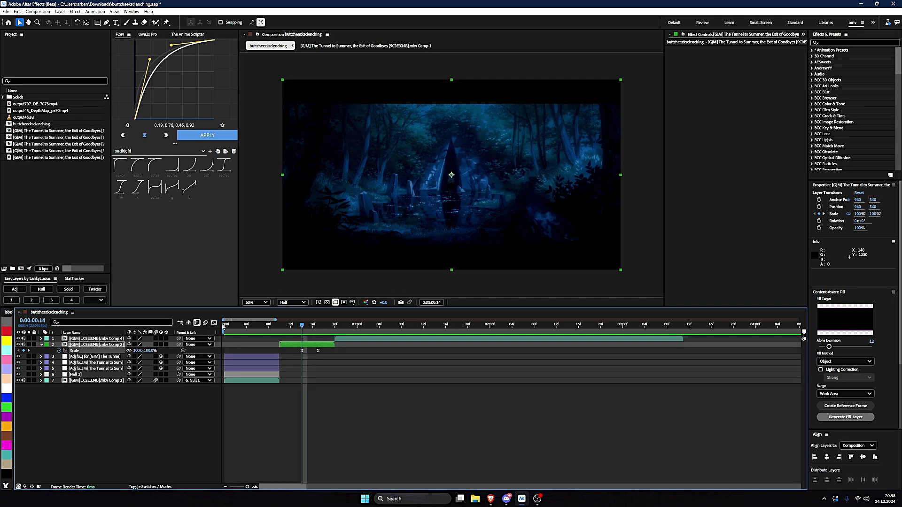
- Move the Comp 2 clip's first scale keyframe to frame 12 and set the current time to frame 18
drag(305, 354, 324, 329)
click(314, 359)
click(337, 360)
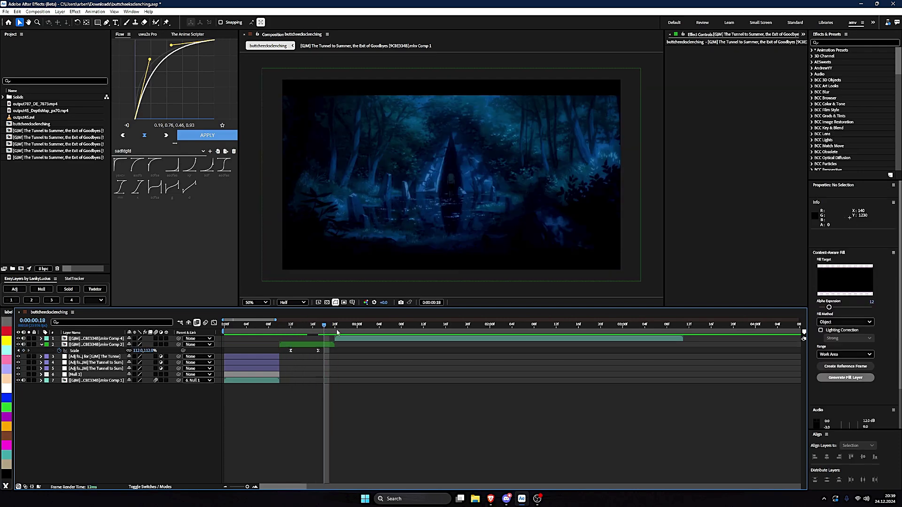
- Show the uwu2x Pro extension and delete Null 1 and the three adjustment layers above the Comp 1 clip
click(147, 34)
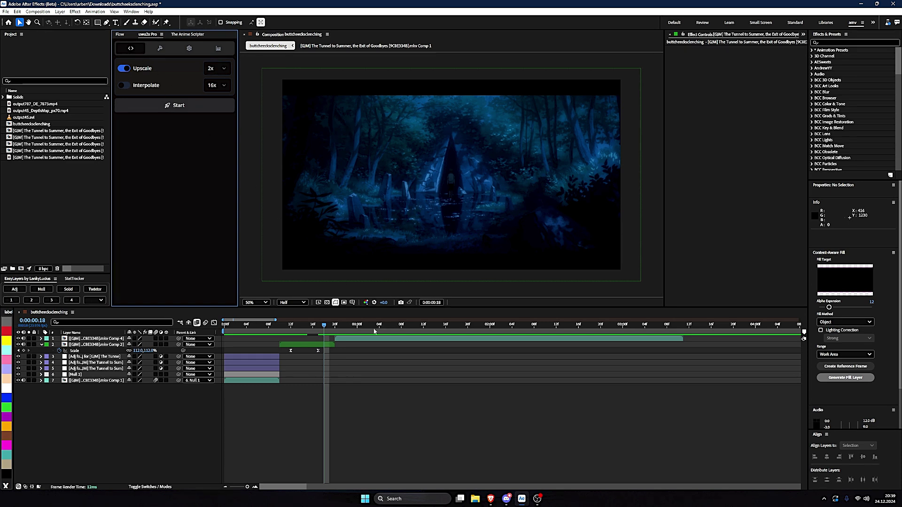
click(261, 376)
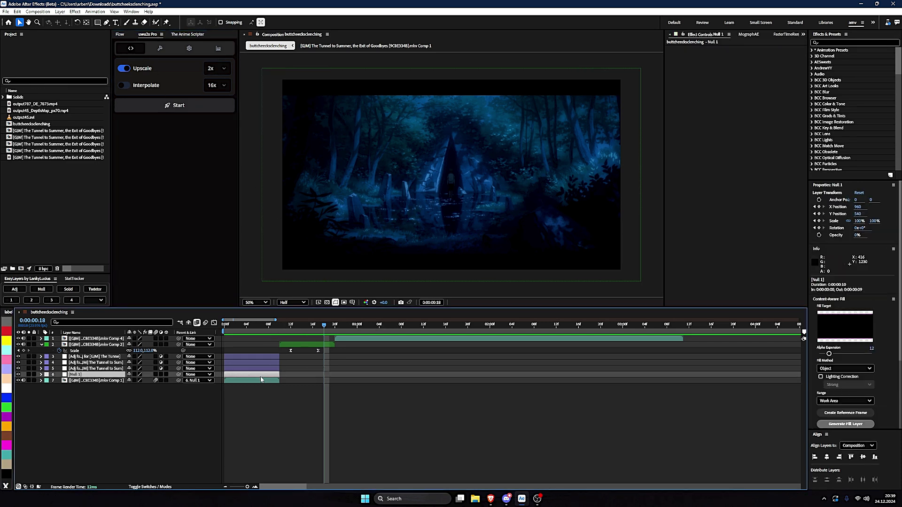
shift+click(267, 358)
key(Delete)
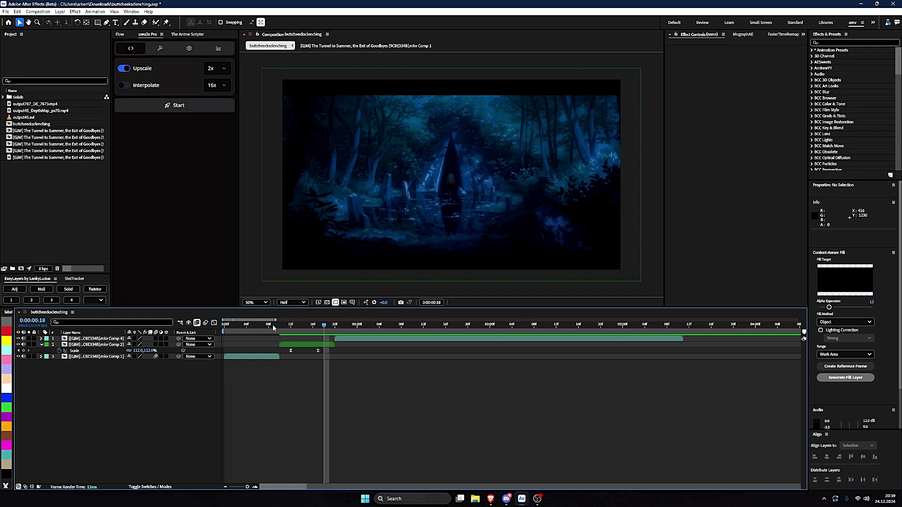
- Select the Comp 1 clip at frame 5 and check the upscale factor options in uwu2x Pro
click(252, 325)
click(263, 356)
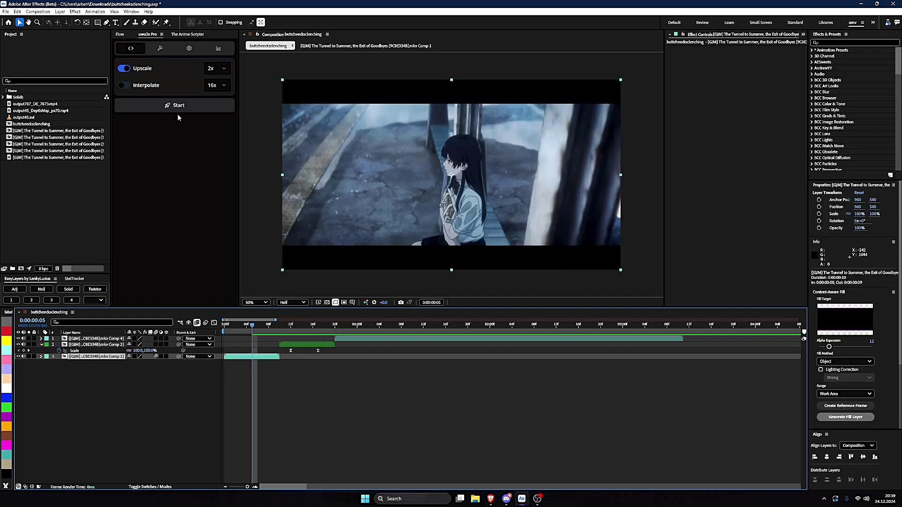
click(208, 67)
click(205, 67)
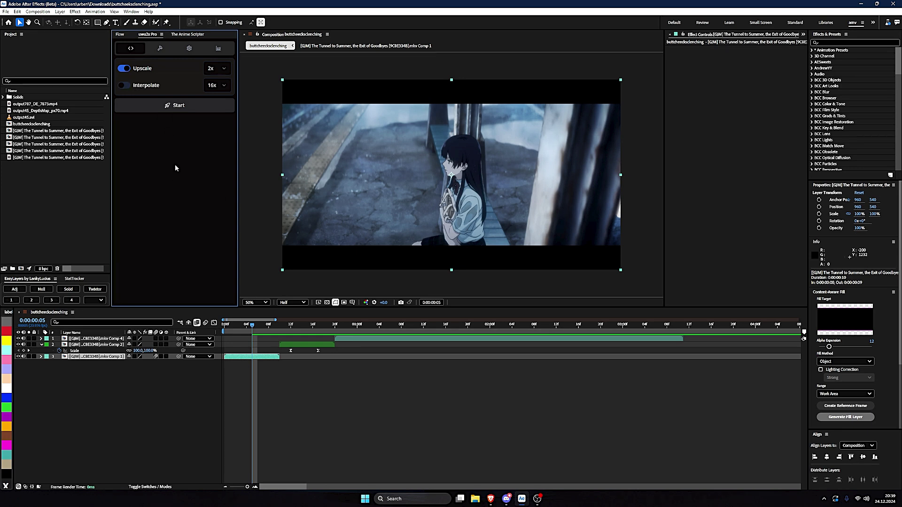
- Reselect the Comp 1 clip and look over the tools in uwu2x Pro, such as Regroup, Sequence, Detect and Twixtor
click(261, 368)
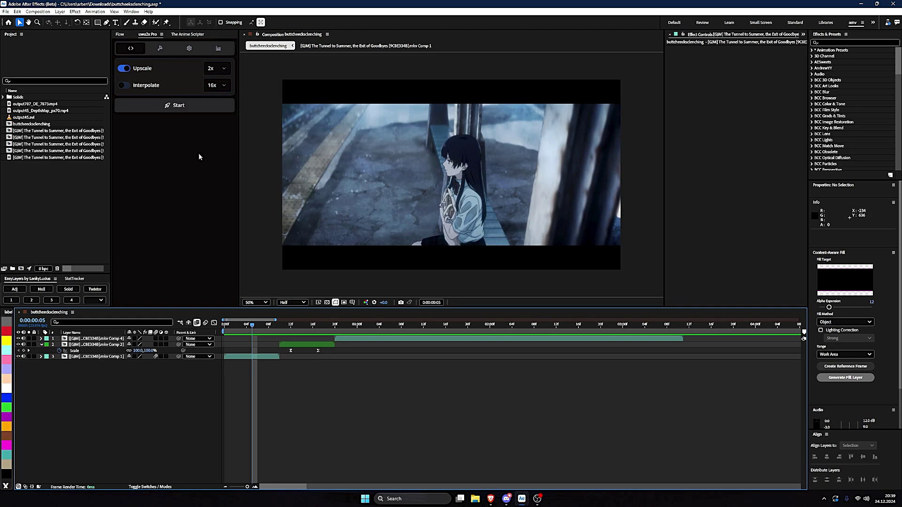
click(241, 360)
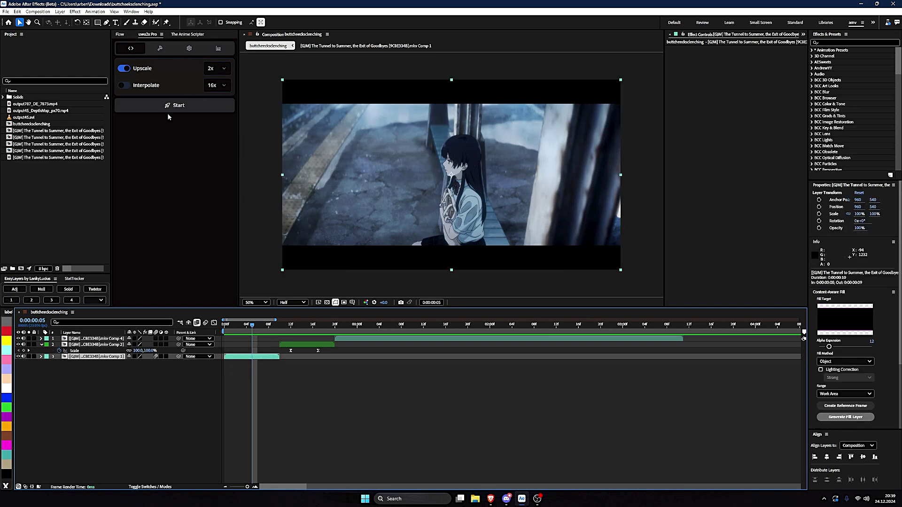
click(160, 48)
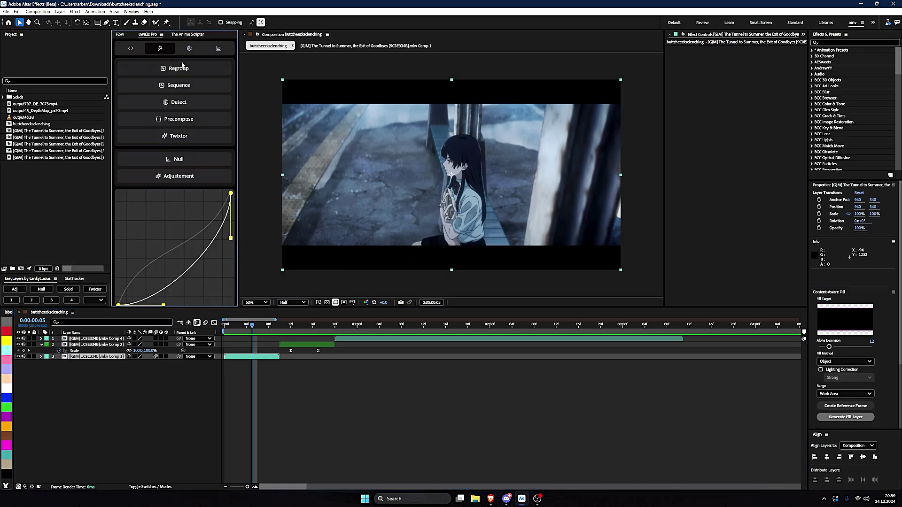
mouse_move(179, 70)
mouse_move(212, 105)
- Reshape uwu2x Pro's easing curve by pulling its end handle inward, and enlarge the timeline area
drag(230, 237, 186, 227)
drag(162, 308, 155, 261)
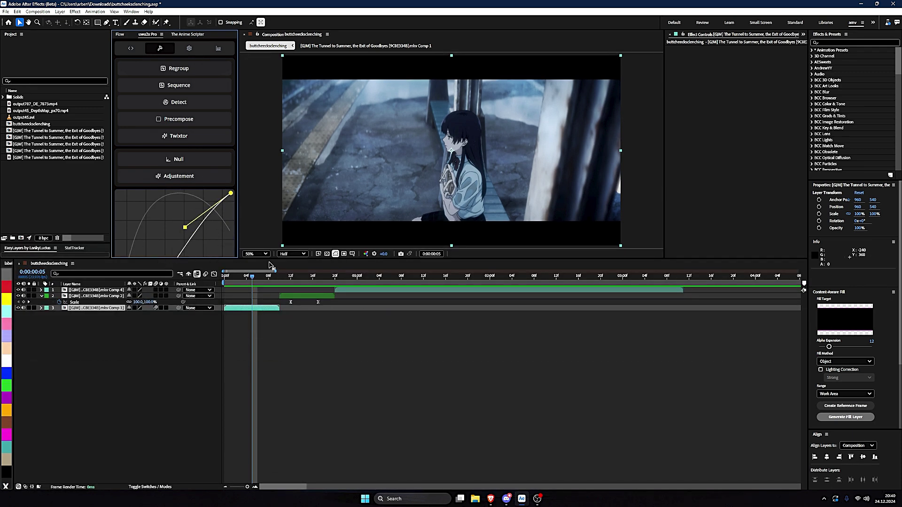
drag(270, 261, 276, 278)
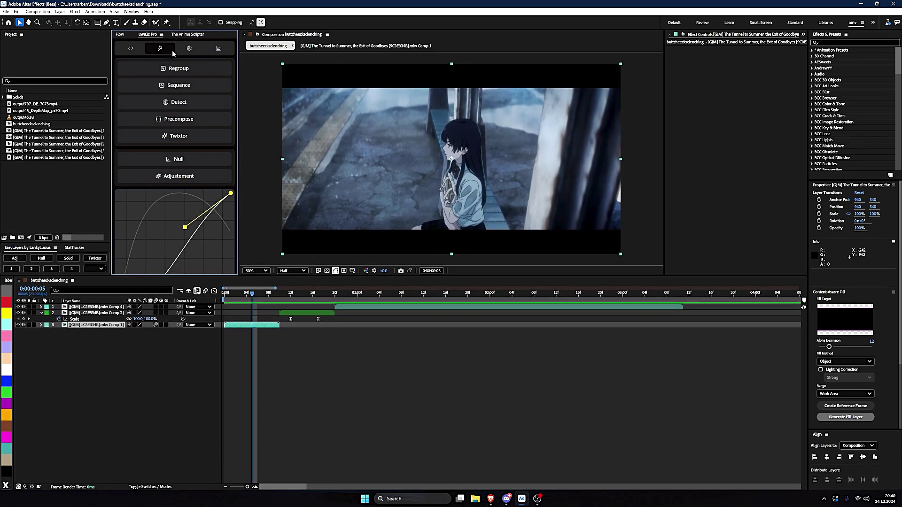
- Review uwu2x Pro's render settings and usage statistics, and return to its Upscale and Interpolate controls
click(191, 50)
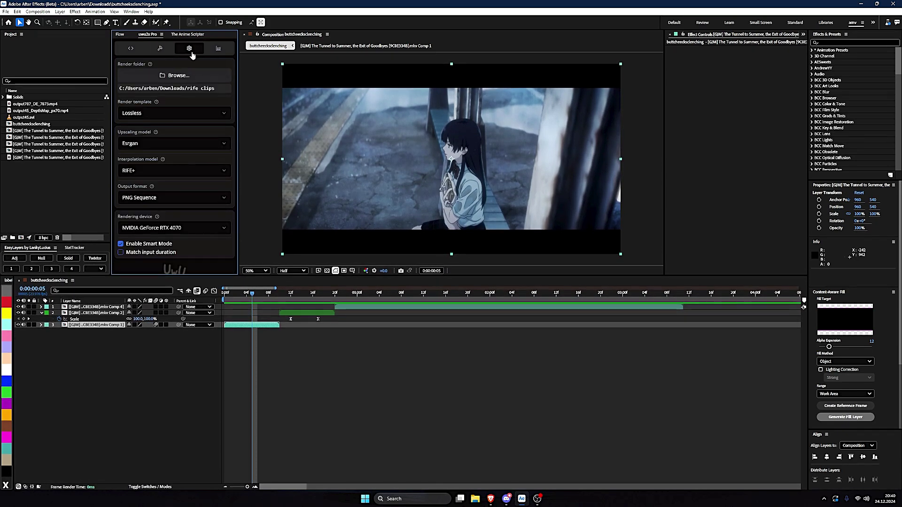
click(218, 49)
scroll(153, 114, down, 5)
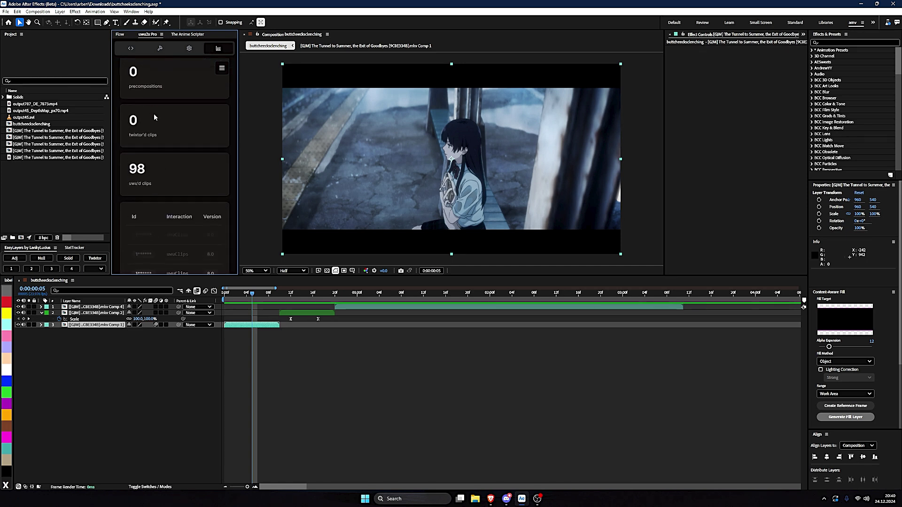
scroll(158, 121, down, 8)
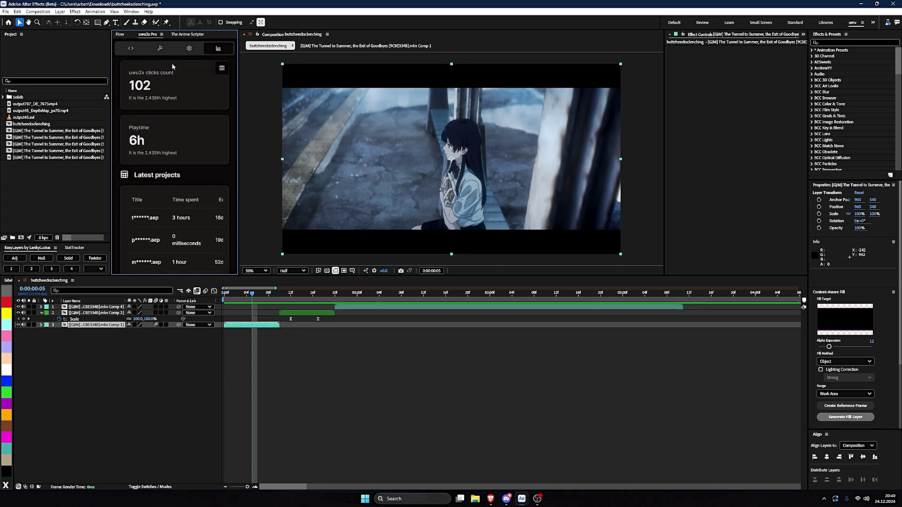
click(134, 48)
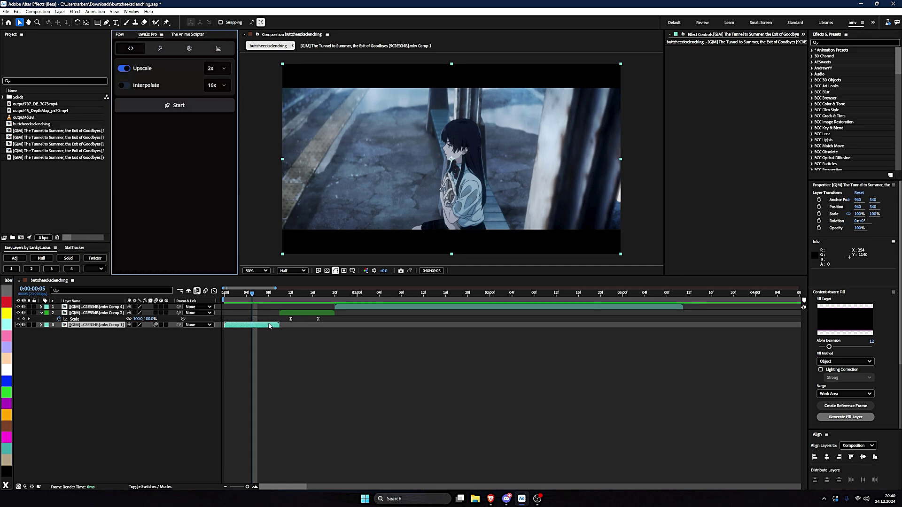
- Set the current time to frame 0 and upscale the Comp 1 clip 2x with uwu2x Pro
click(269, 326)
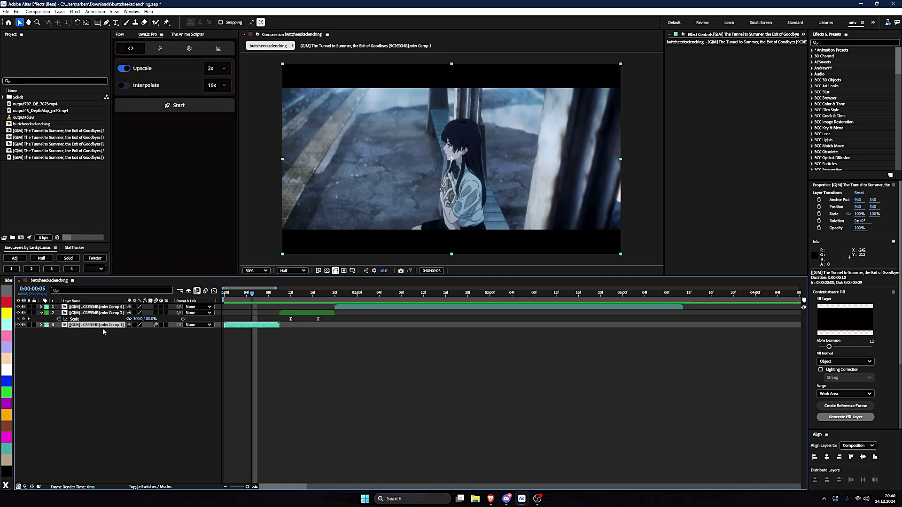
key(Home)
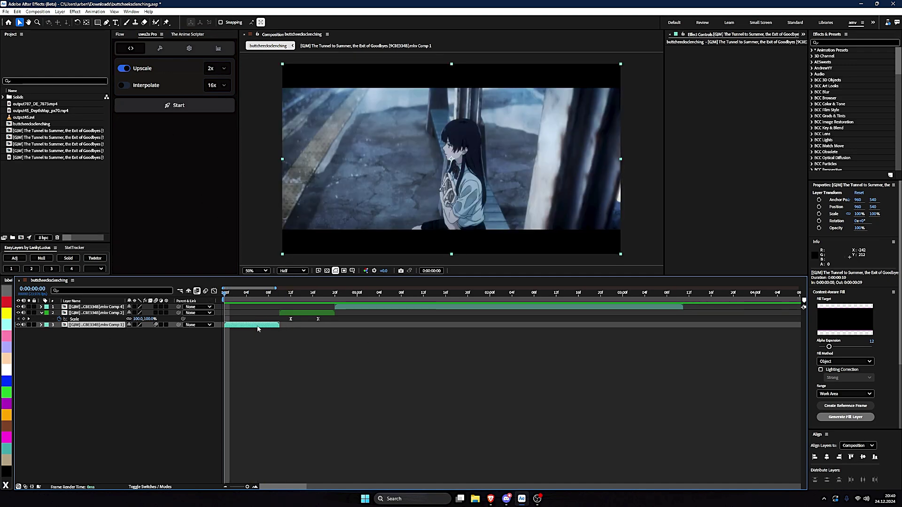
click(180, 107)
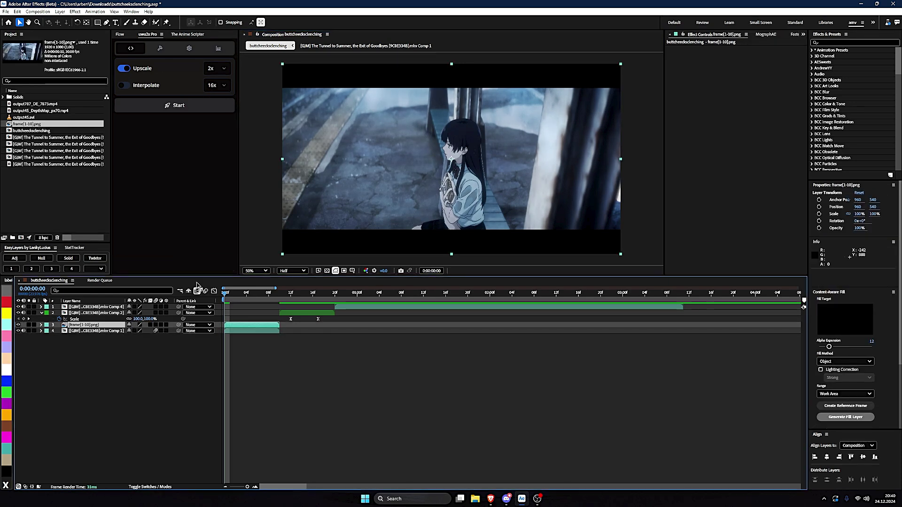
- Compare the Comp 1 clip with the upscaled frame[1-10].png layer, and delete the Comp 1 clip with the time at frame 1
click(104, 332)
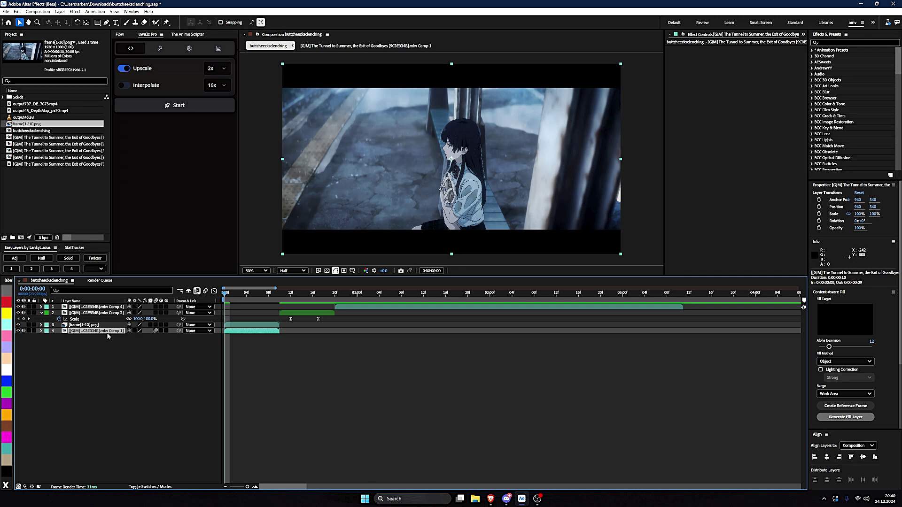
click(94, 325)
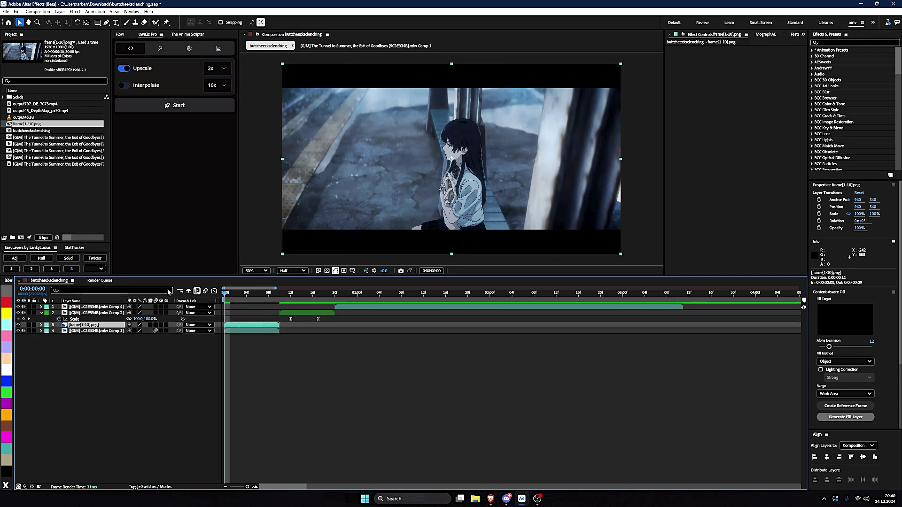
drag(230, 294, 277, 301)
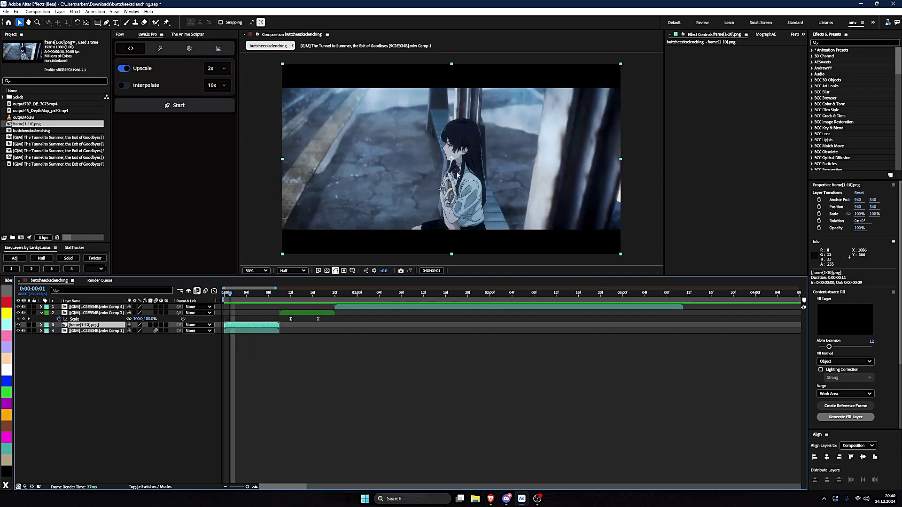
click(249, 330)
key(Delete)
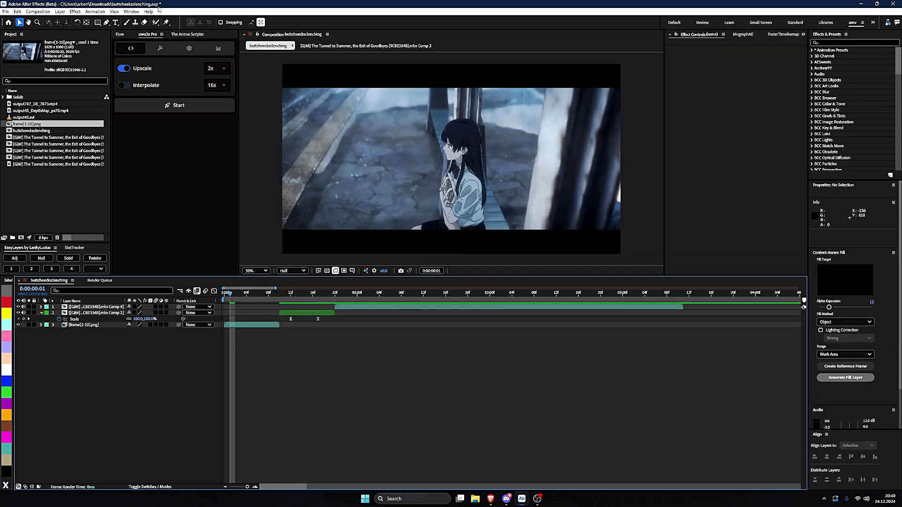
- Check the upscaling model choices in uwu2x Pro's settings, keeping Esrgan
click(160, 48)
click(189, 48)
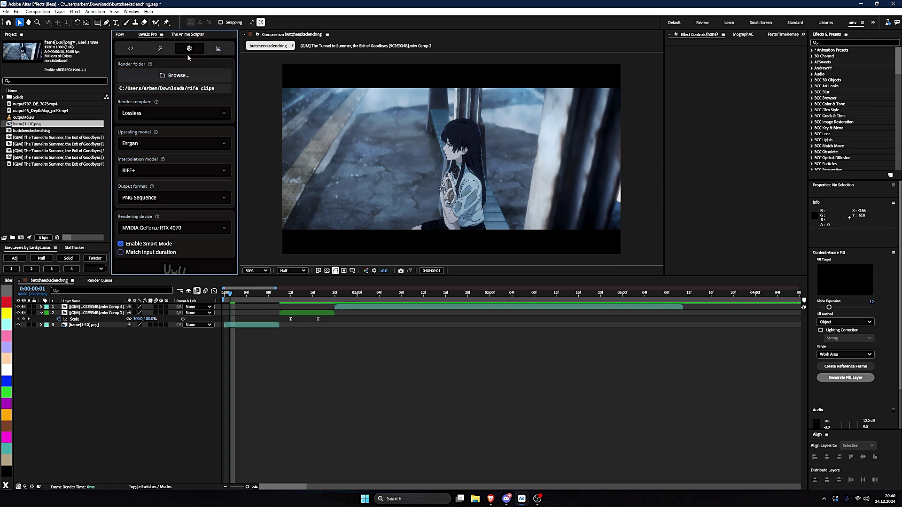
click(166, 139)
click(165, 138)
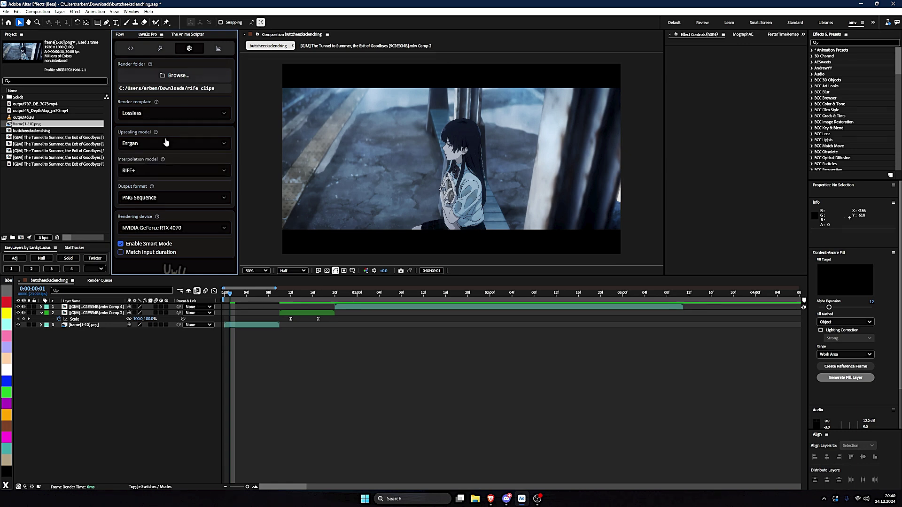
click(131, 49)
click(189, 48)
click(136, 144)
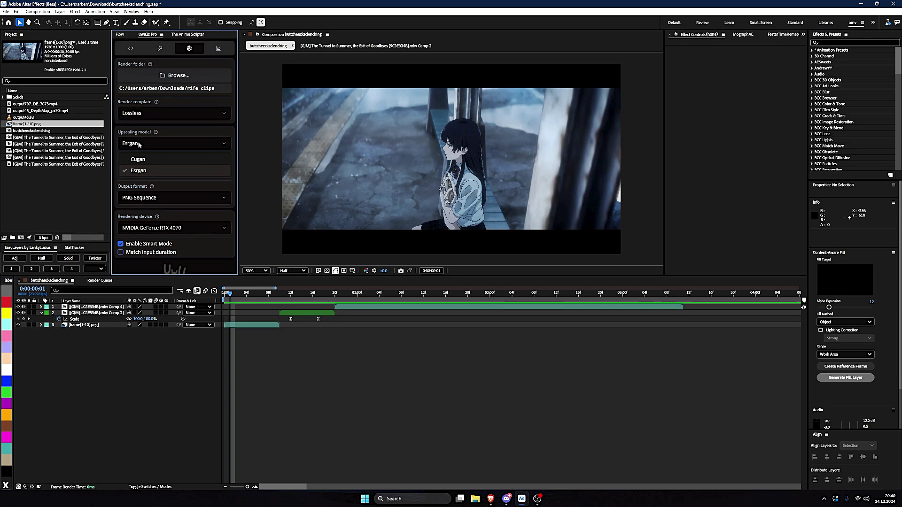
click(154, 168)
- Check the interpolation model choices, keeping RIFE+, and return to uwu2x Pro's Upscale and Interpolate controls
click(145, 170)
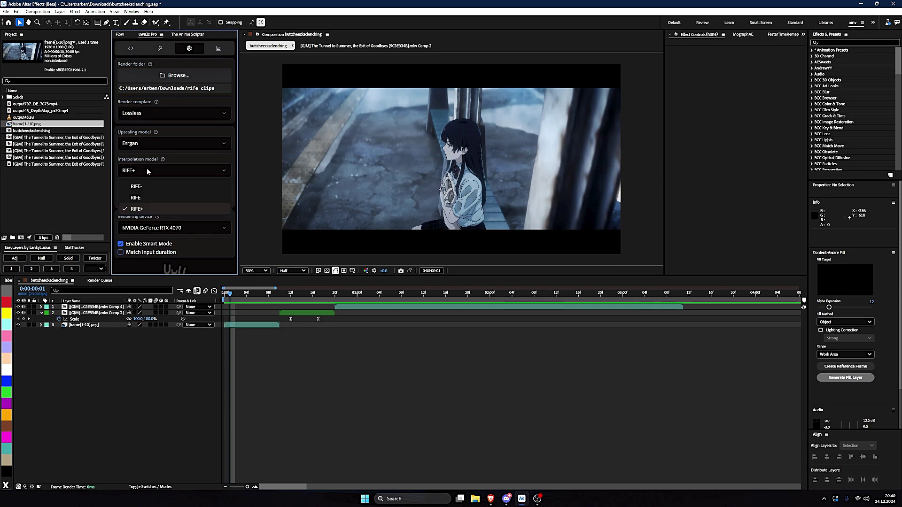
click(144, 211)
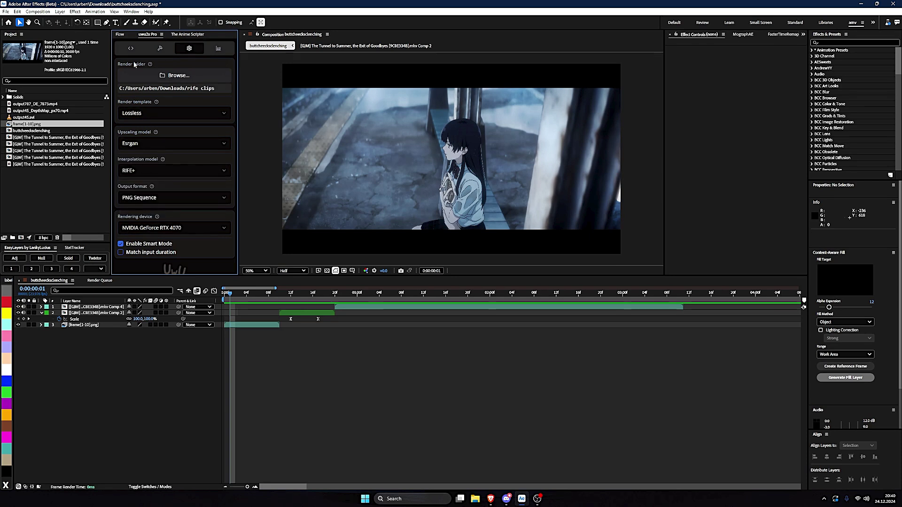
click(158, 49)
click(188, 48)
click(130, 50)
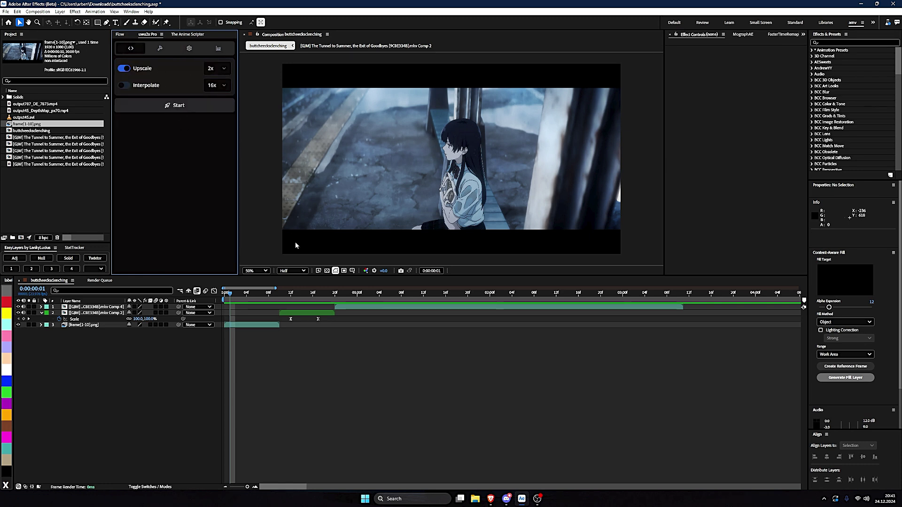
- Interpolate the frame[1-10].png layer 8x with uwu2x Pro, with Upscale turned off
click(296, 245)
click(123, 85)
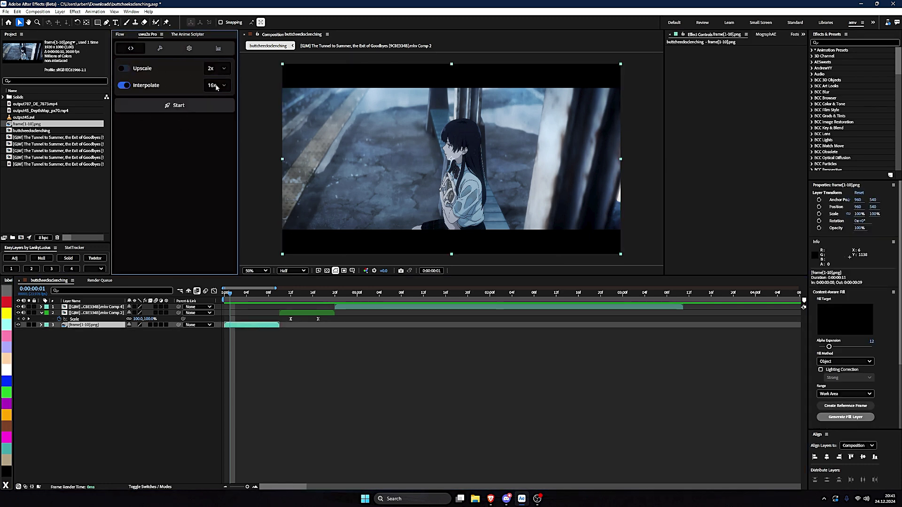
click(215, 86)
click(214, 125)
click(208, 108)
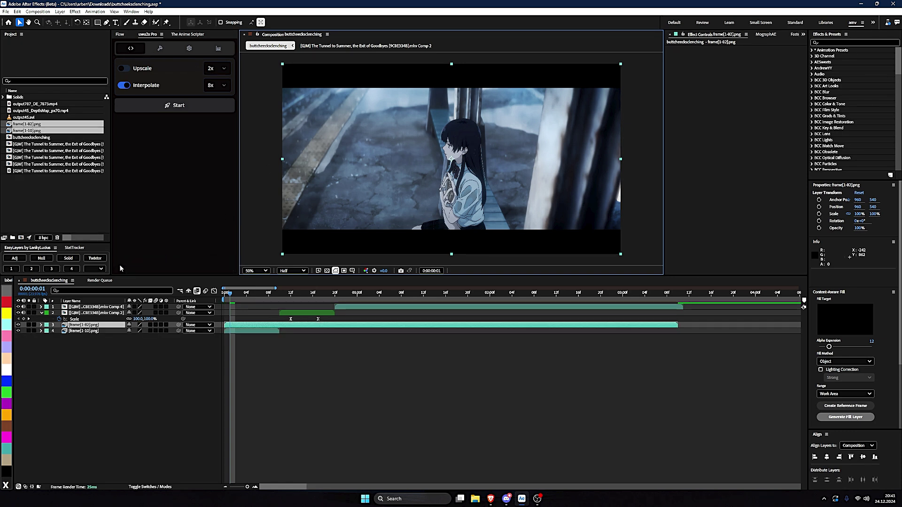
- Solo the interpolated frame[1-82].png layer, scrub through it to frame 6, and turn solo off
click(28, 324)
drag(232, 294, 258, 293)
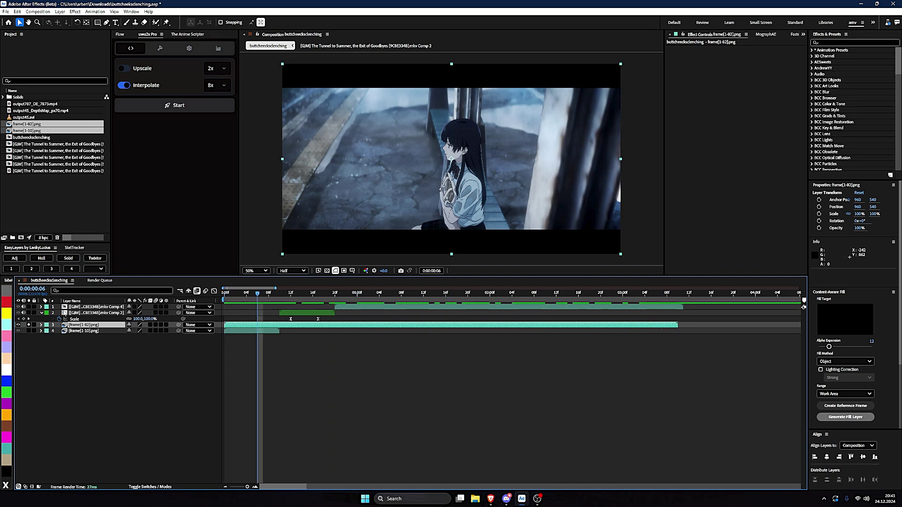
click(28, 324)
- Hide the frame[1-82].png layer and preview the motion of the frame[1-10].png layer for comparison, ending at frame 5
click(19, 324)
click(261, 331)
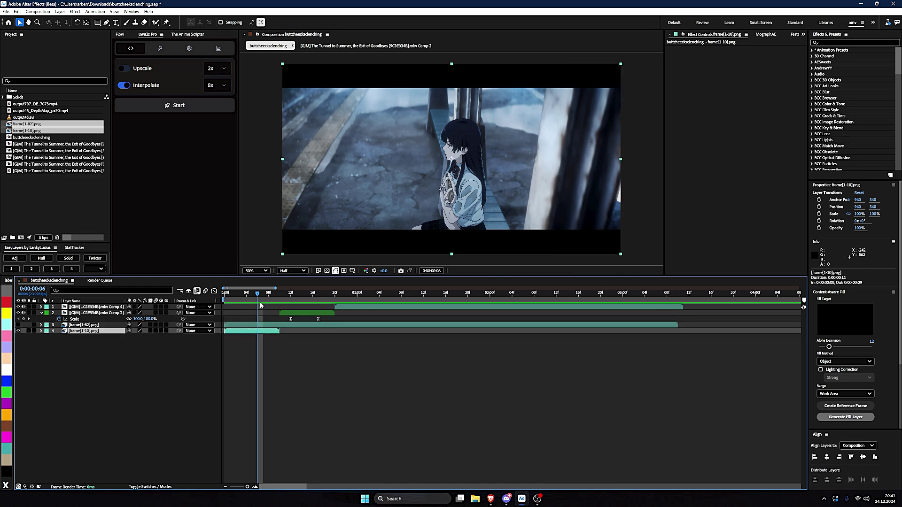
drag(265, 297, 274, 297)
key(space)
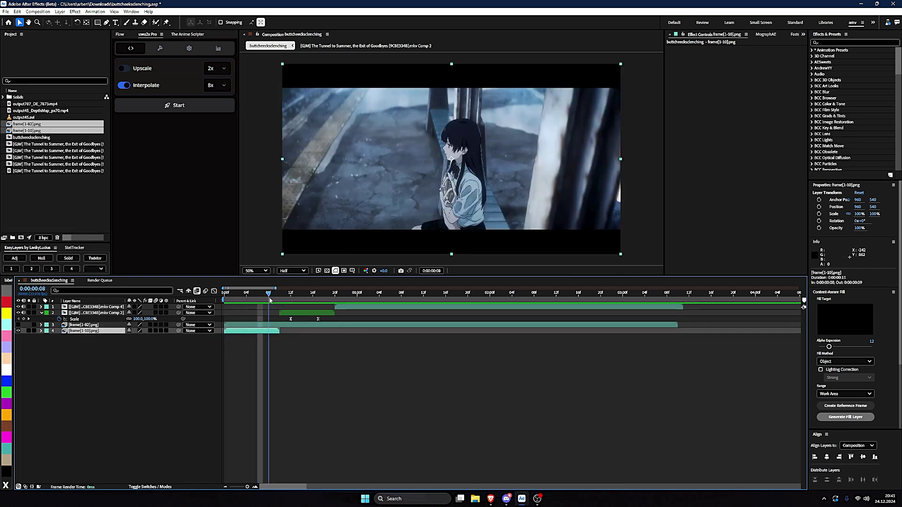
key(space)
click(252, 325)
mouse_move(262, 297)
mouse_down()
mouse_move(449, 297)
mouse_move(254, 309)
mouse_up()
click(256, 311)
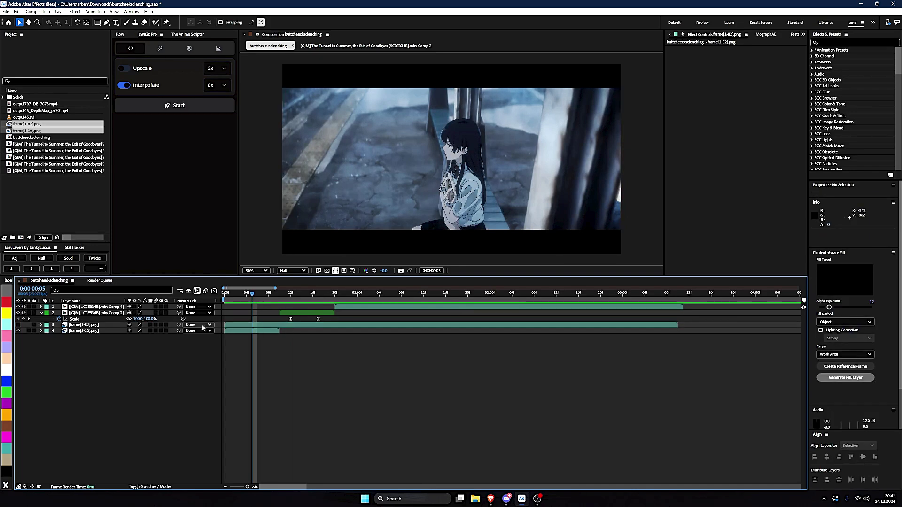
- Delete the interpolated frame[1-82].png layer and set the current time to frame 16
click(426, 326)
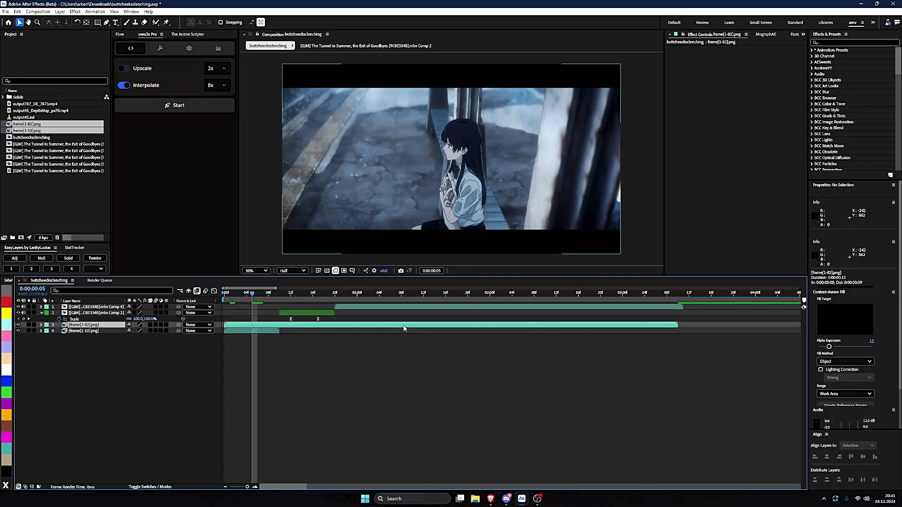
key(Delete)
mouse_move(301, 296)
mouse_down()
mouse_move(290, 296)
mouse_move(313, 296)
mouse_up()
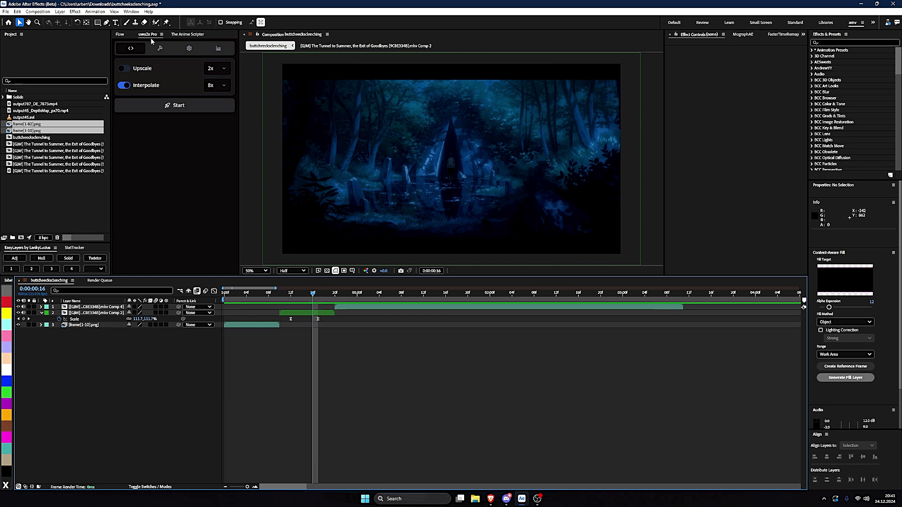
- Show The Anime Scripter extension and select the frame[1-10].png layer with the current time at frame 4
click(181, 34)
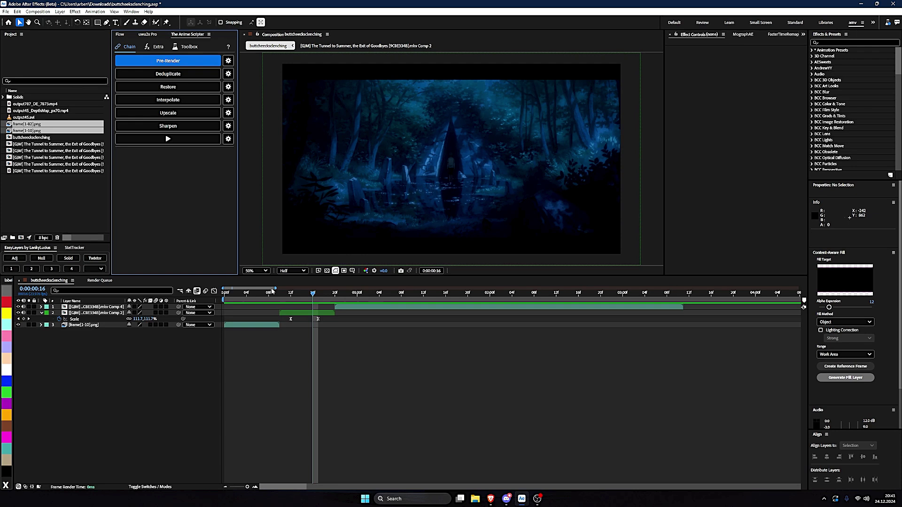
drag(257, 296, 247, 300)
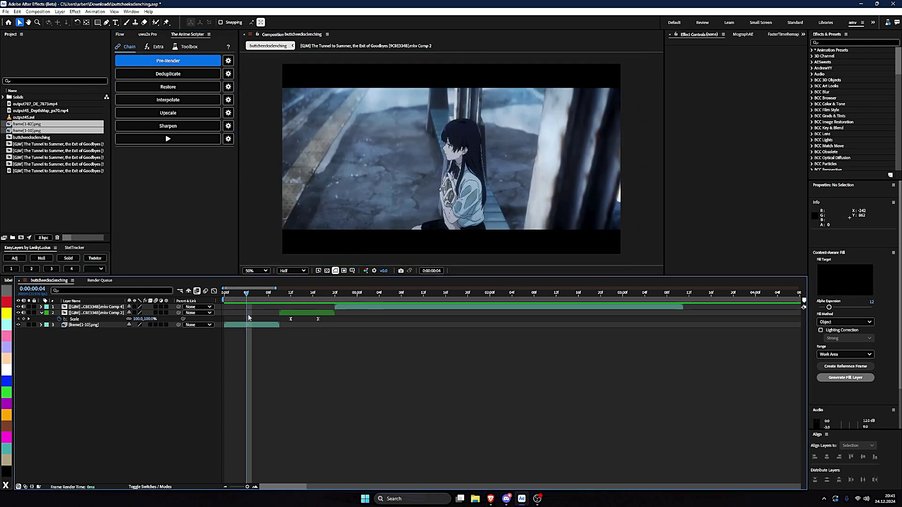
click(249, 325)
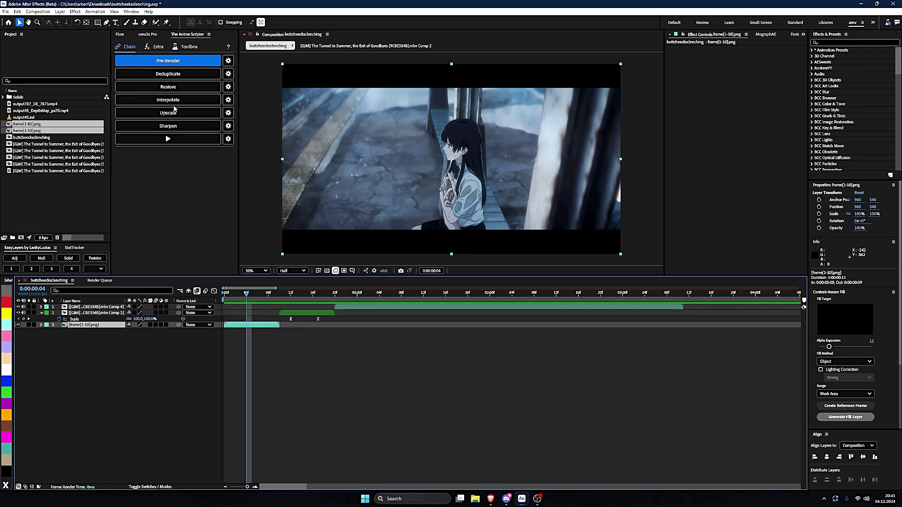
- Check the settings of the Interpolate function in The Anime Scripter
click(228, 100)
click(221, 110)
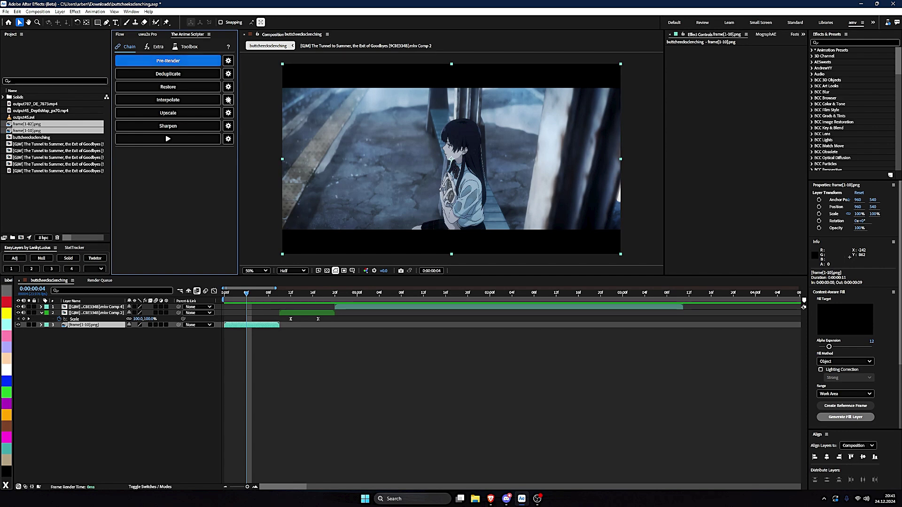
click(229, 100)
click(221, 110)
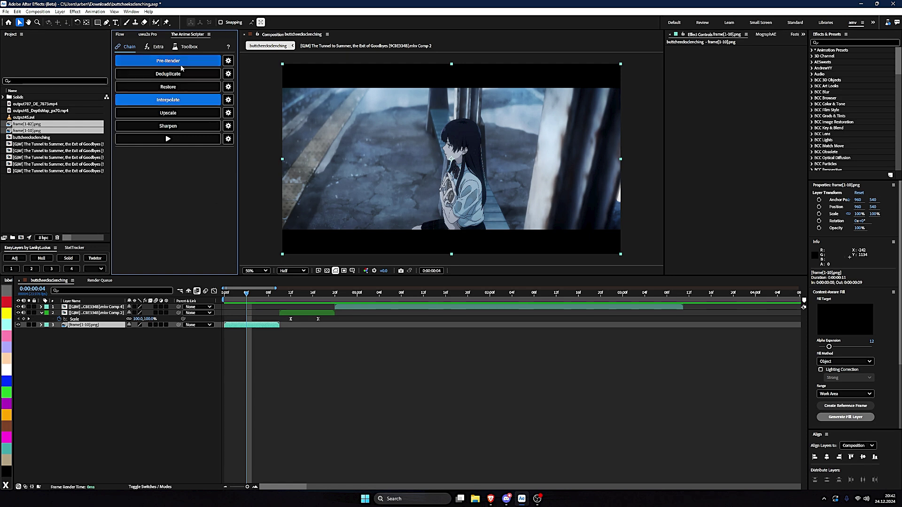
- Pre-render the frame[1-10].png layer with The Anime Scripter's chain and check the encode algorithm in the Pre-Render settings
click(185, 141)
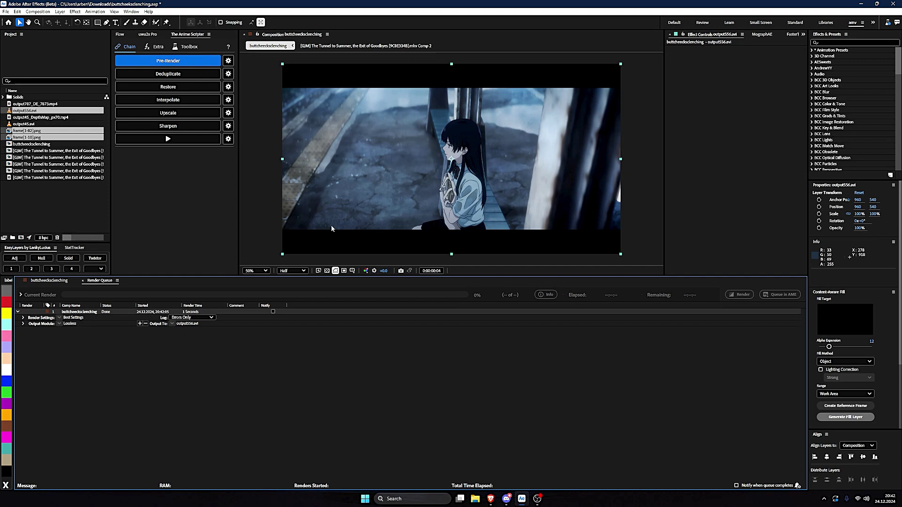
click(82, 280)
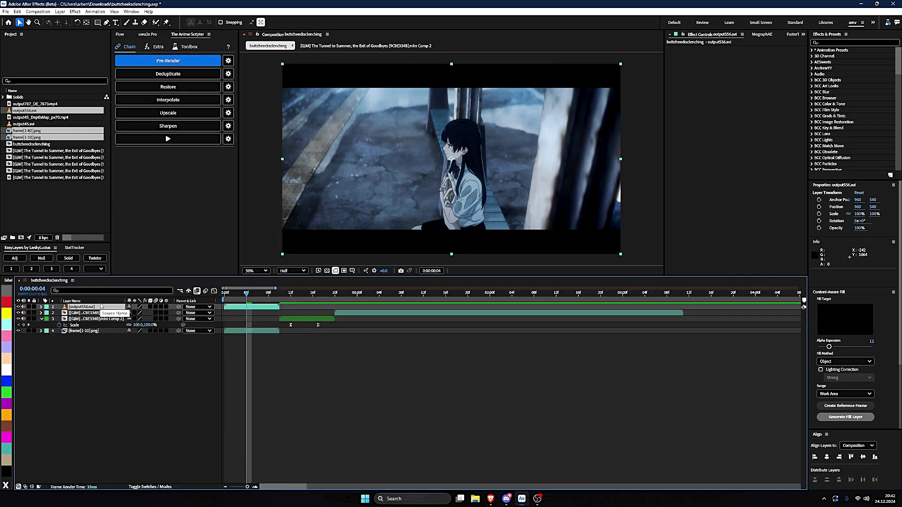
click(229, 62)
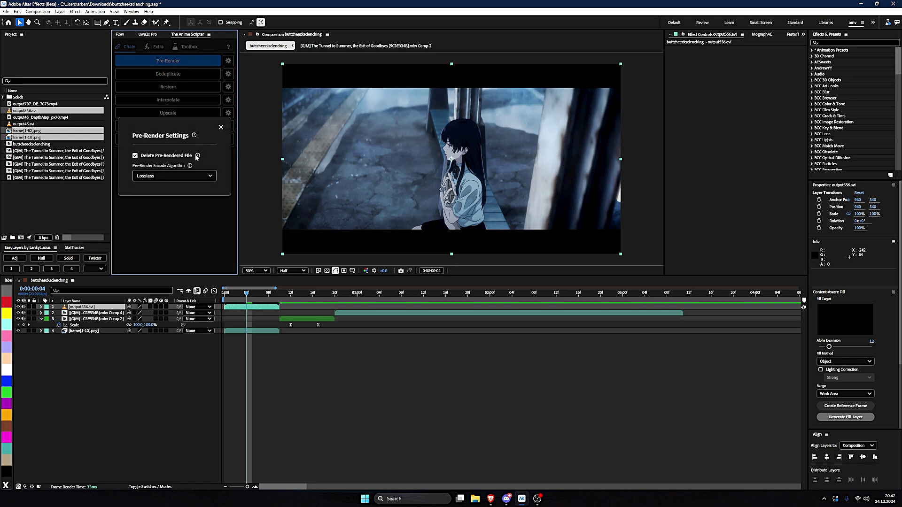
click(188, 175)
click(188, 175)
click(220, 127)
- Switch off Pre-Render and run only Interpolate on the output556.avi layer
click(94, 308)
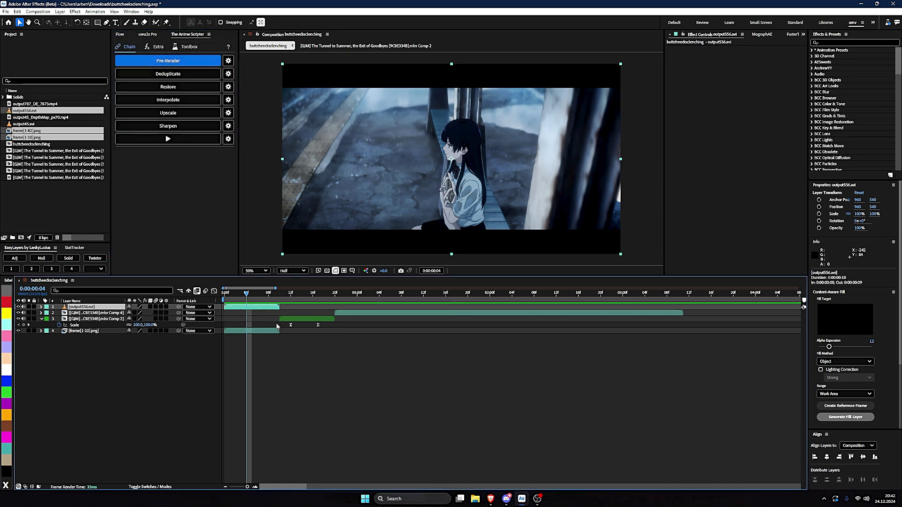
click(178, 72)
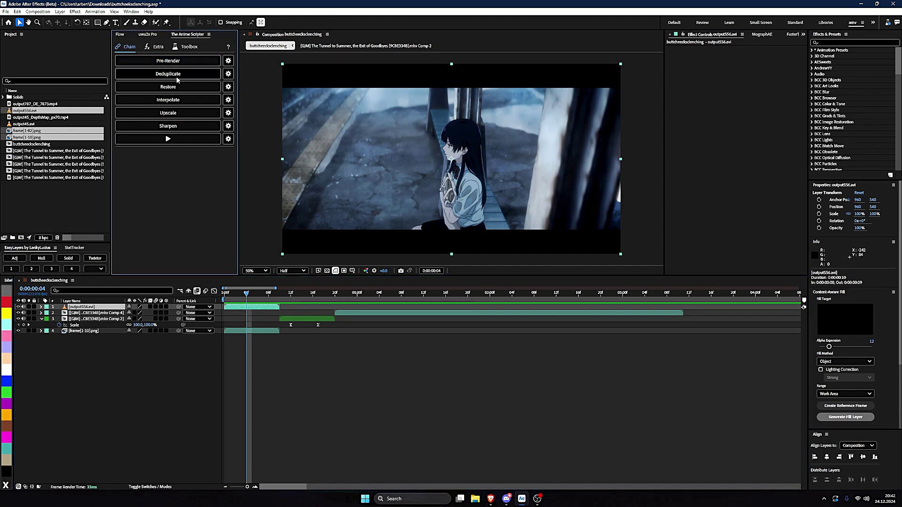
click(260, 307)
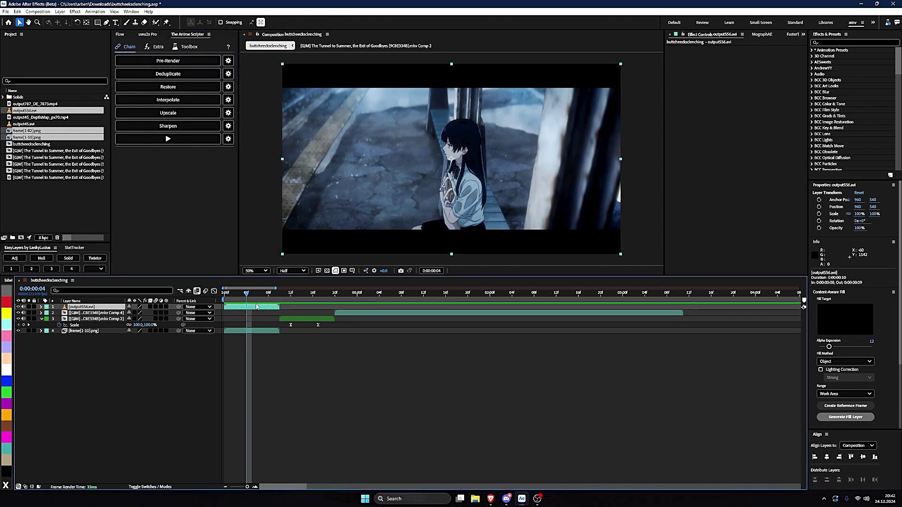
click(168, 100)
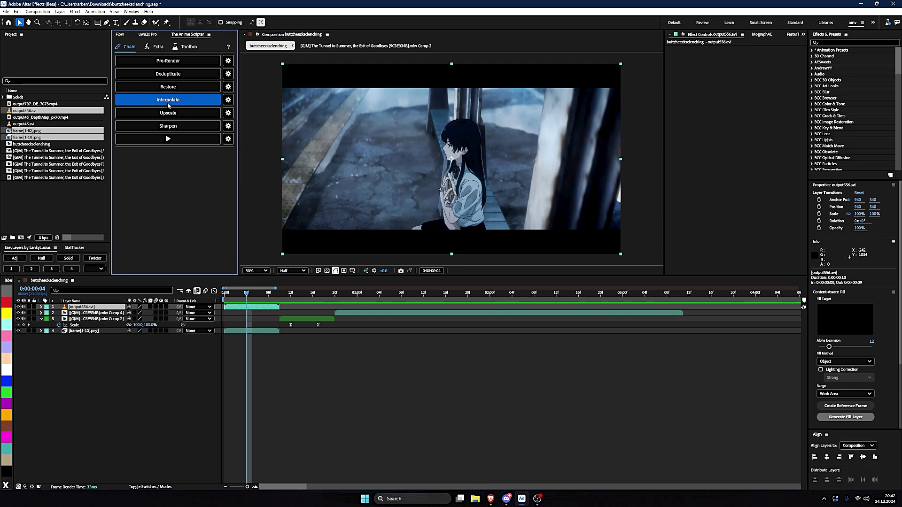
click(171, 140)
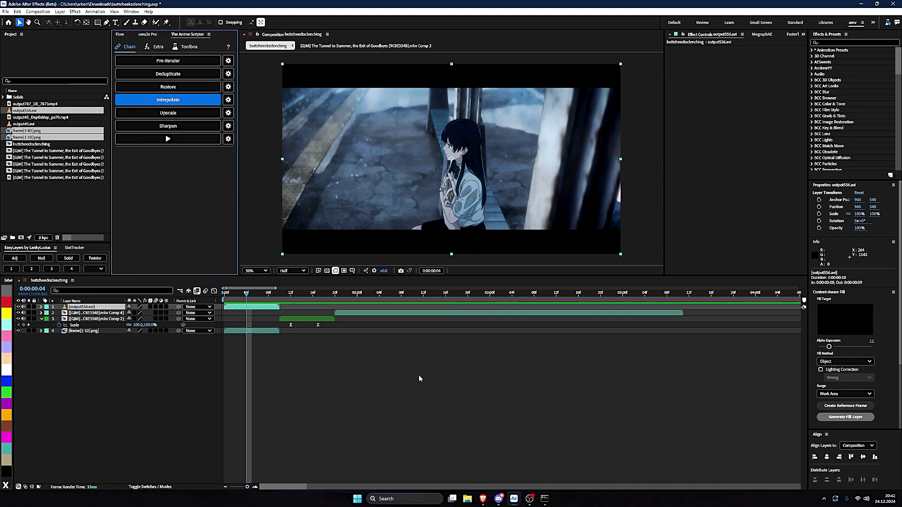
- Move the console window over the composition and examine the interpolation model's download progress
drag(71, 21, 117, 40)
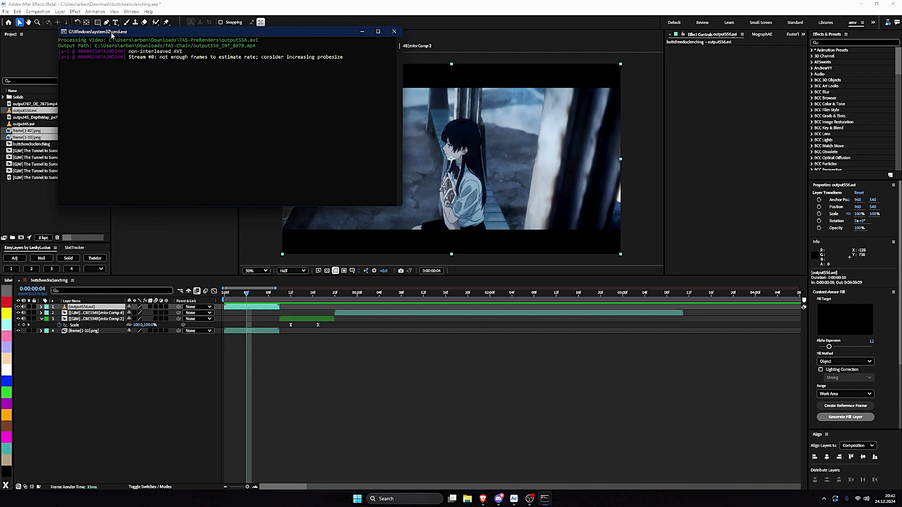
drag(112, 32, 383, 124)
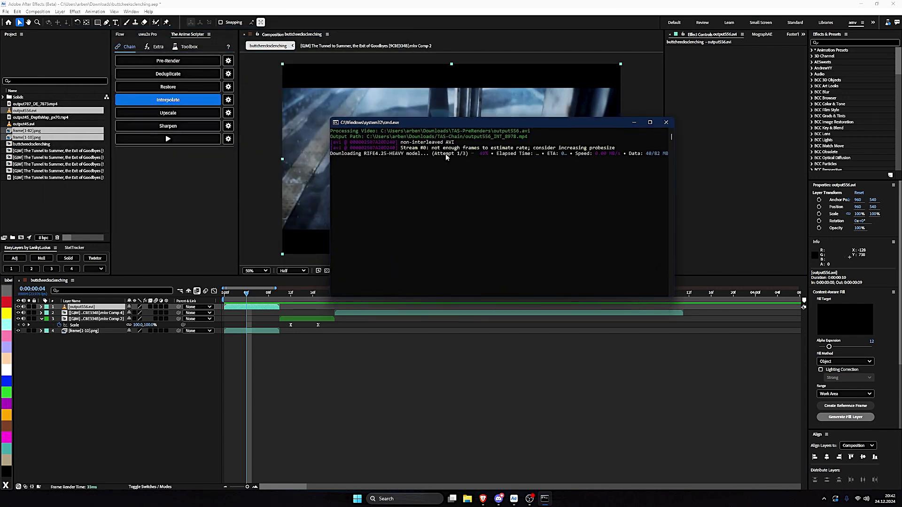
drag(366, 154, 414, 160)
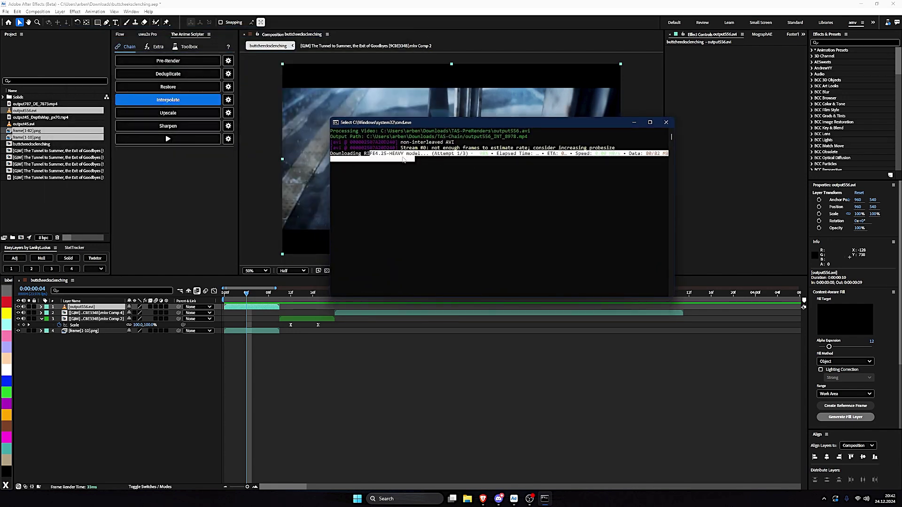
click(394, 154)
drag(330, 153, 535, 158)
click(539, 157)
drag(345, 158, 452, 160)
drag(382, 176, 475, 203)
drag(407, 178, 479, 186)
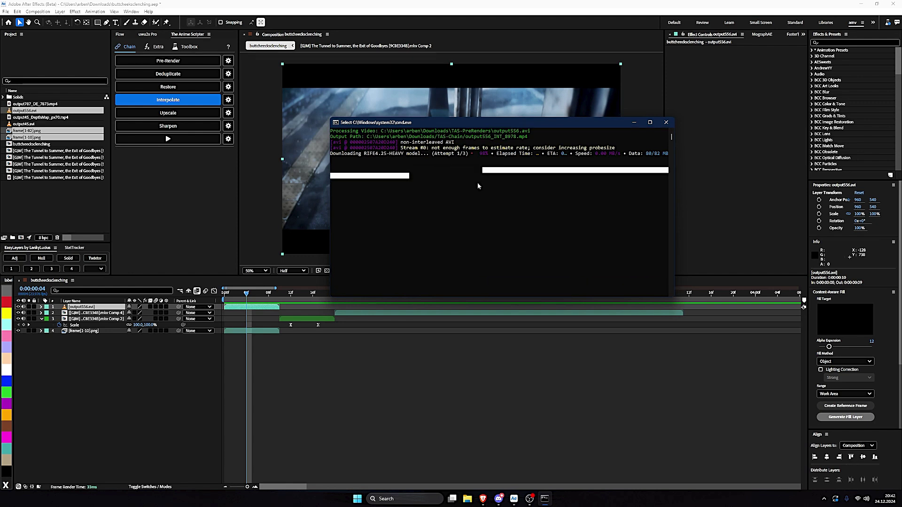
- Cancel the interpolation run and switch off the Interpolate function, with the current time at frame 2
click(668, 124)
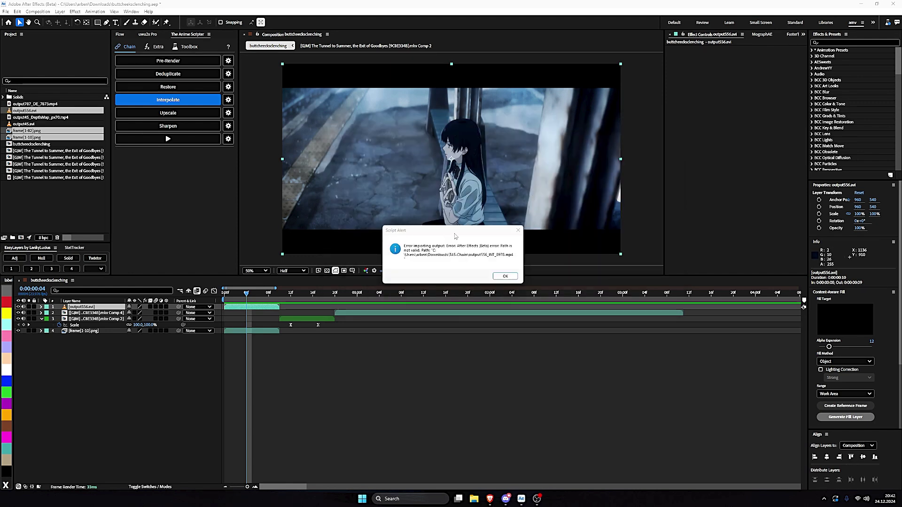
click(497, 282)
click(361, 343)
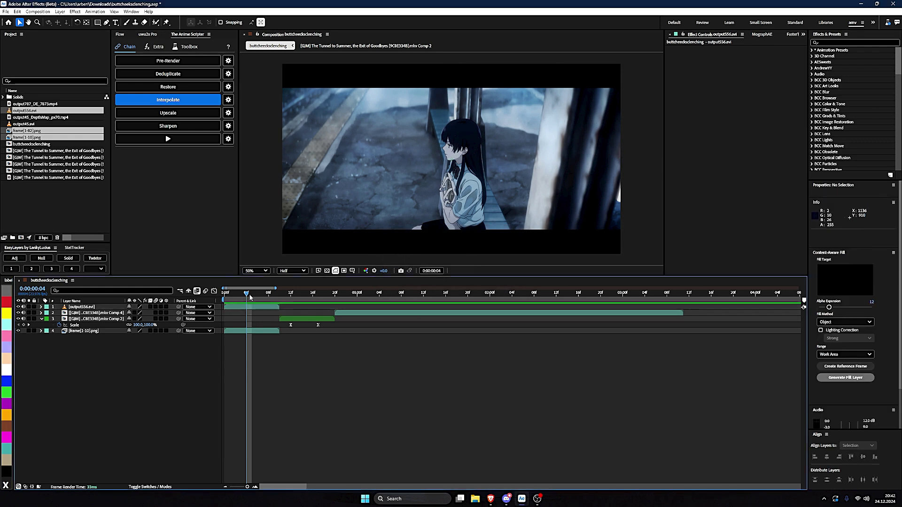
key(Page_Up)
key(Page_Up)
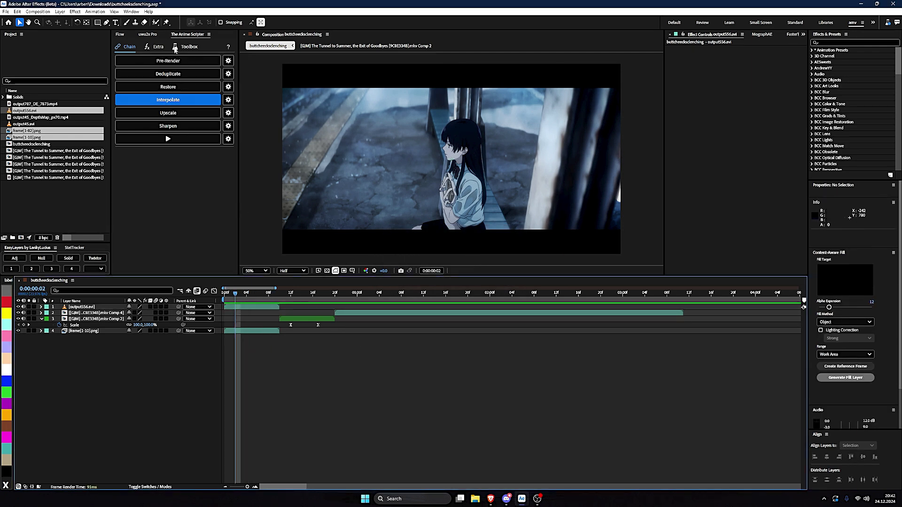
click(153, 100)
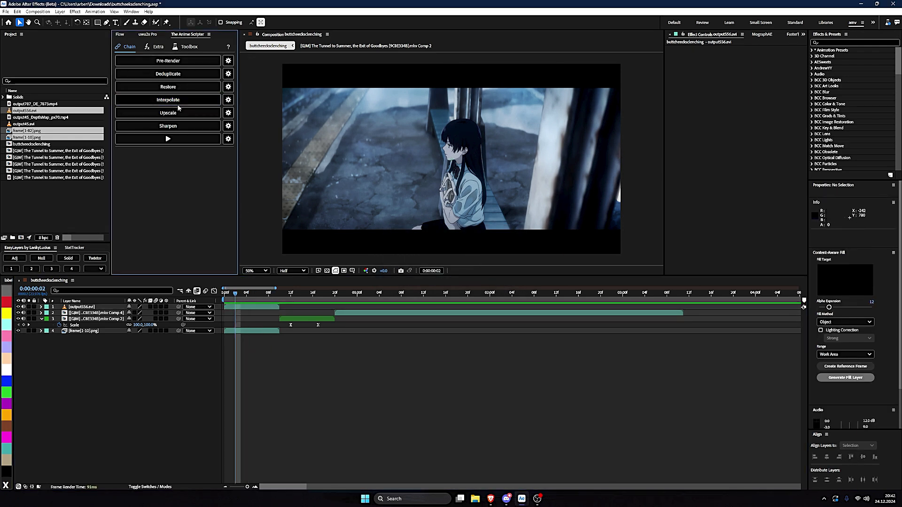
- Start the Get Anime Video (Beta) function among The Anime Scripter's extra tools
click(160, 48)
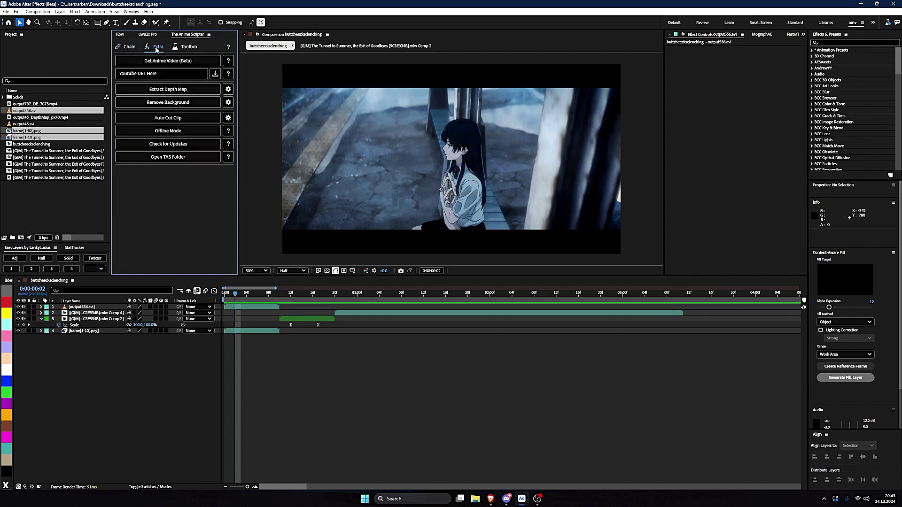
click(161, 62)
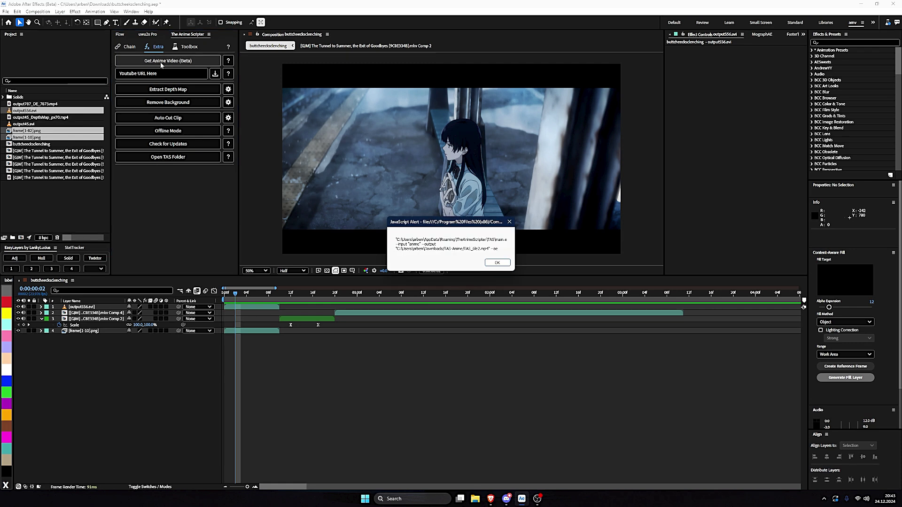
click(497, 263)
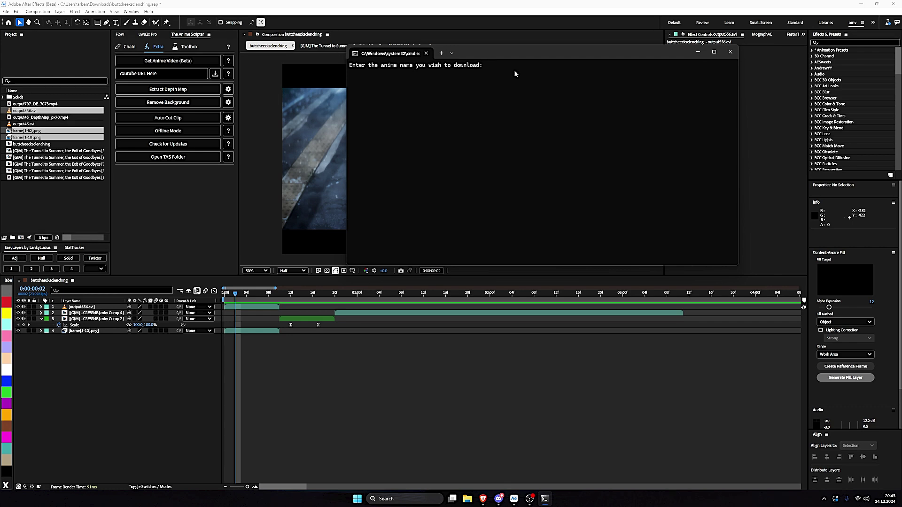
- Search for the anime "cyberpunk" and download Episode 1 of Cyberpunk: Edgerunners
text(cyberpunk)
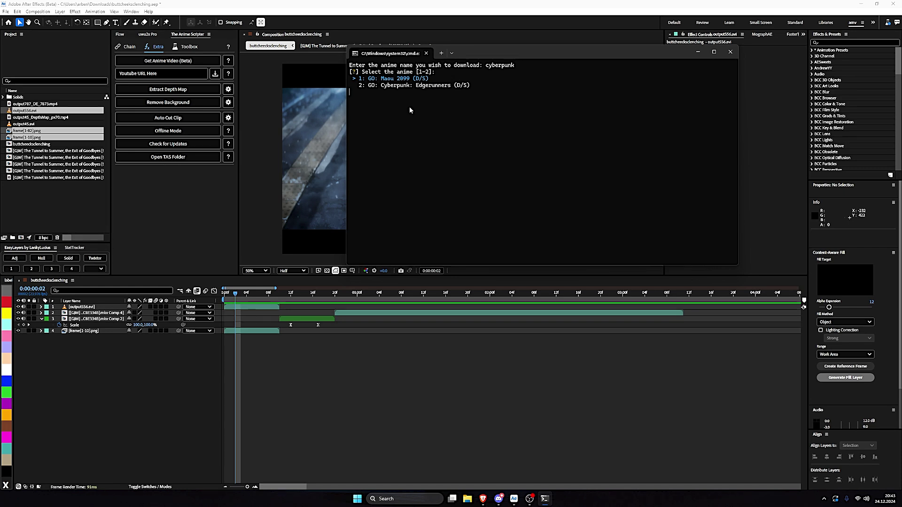
key(Down)
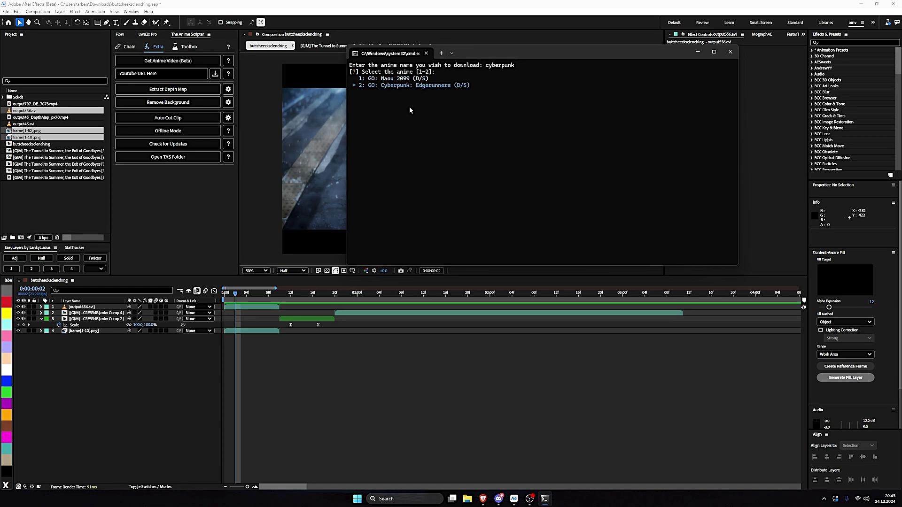
key(Return)
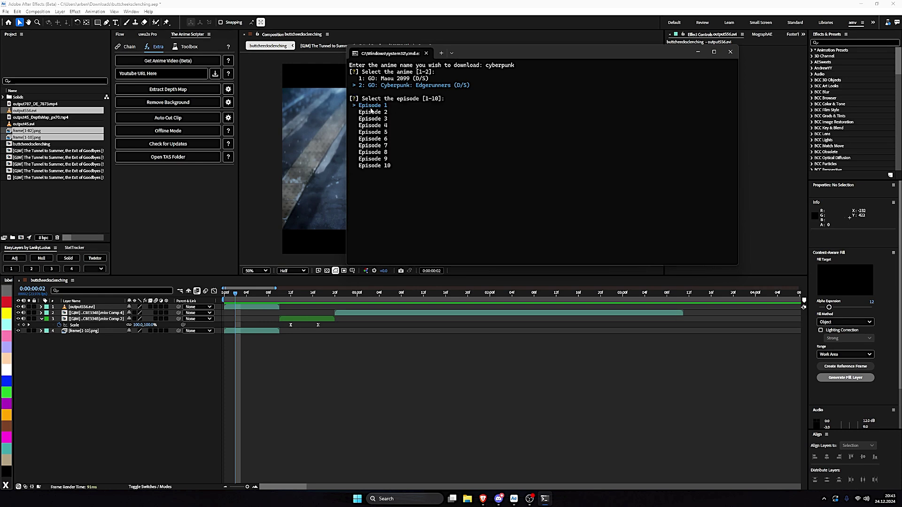
drag(371, 104, 408, 172)
click(408, 172)
key(Return)
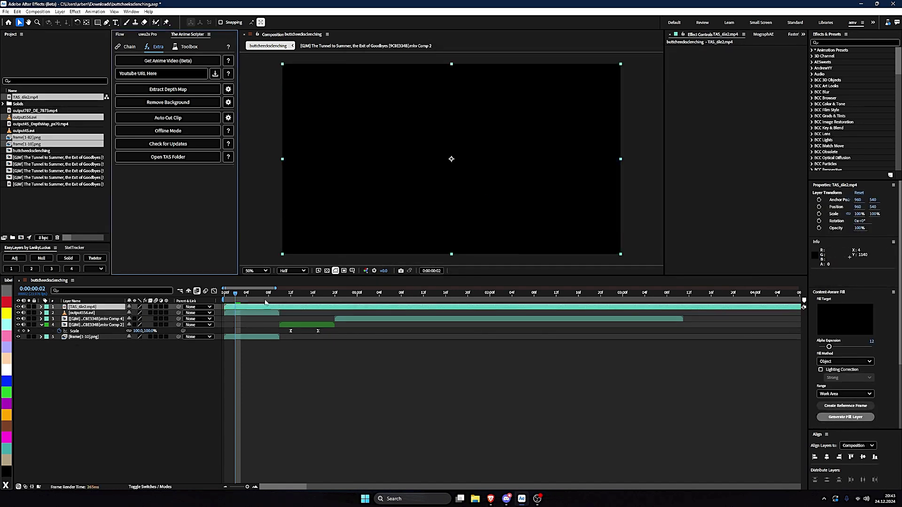
- Preview the downloaded episode layer and slide it earlier in the timeline to view scenes further into the footage
key(space)
scroll(490, 332, down, 5)
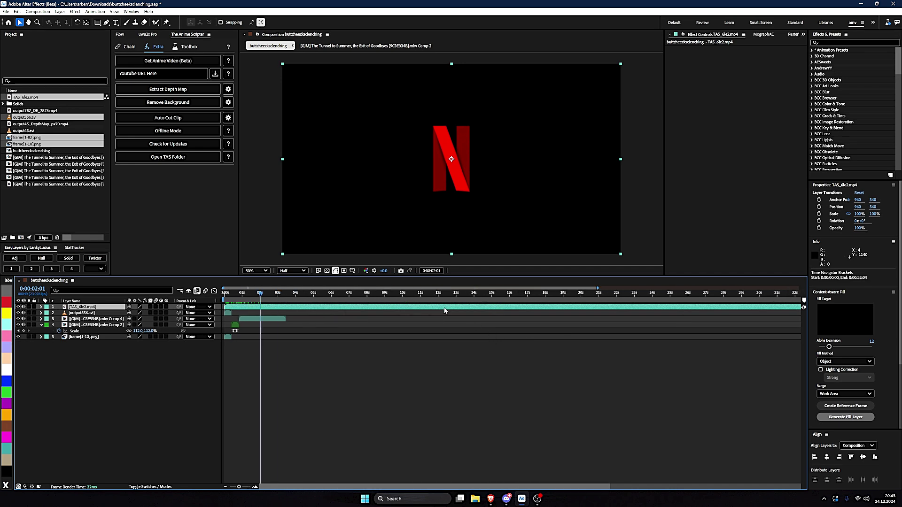
scroll(440, 302, down, 1)
drag(440, 294, 545, 329)
drag(606, 308, 229, 325)
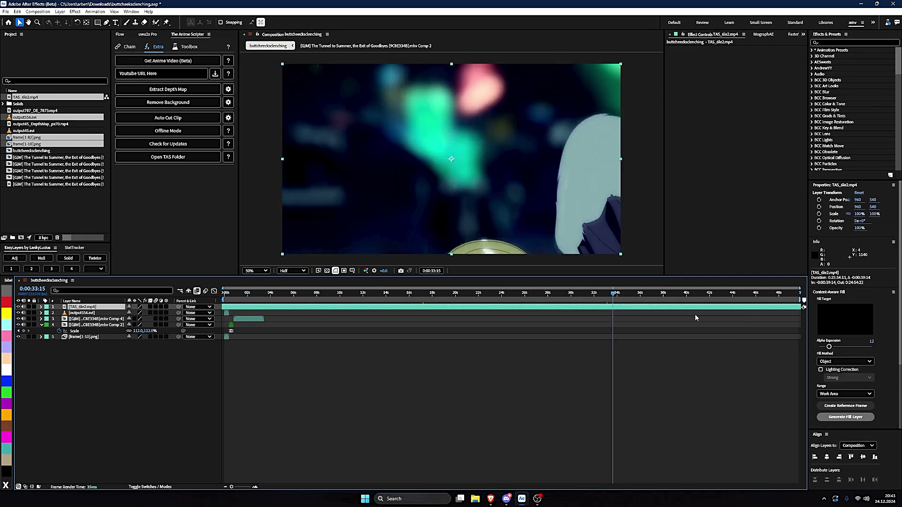
drag(702, 307, 203, 320)
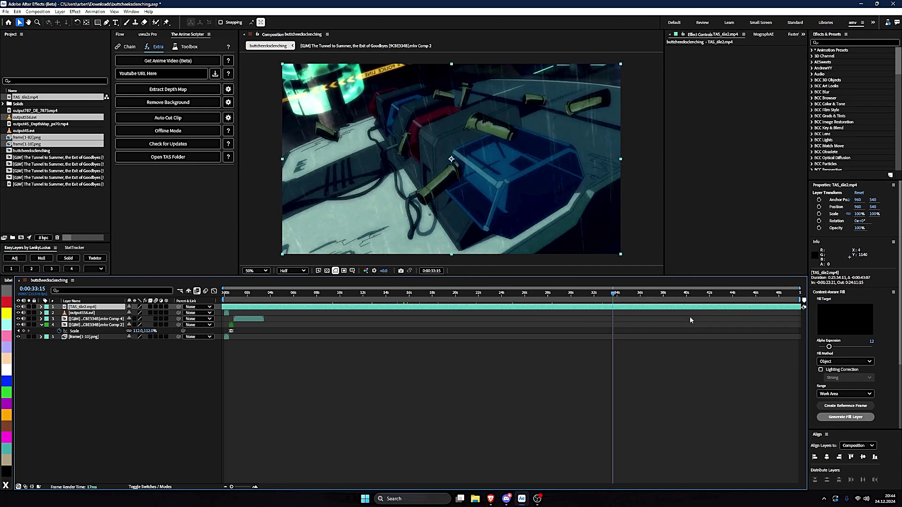
- Delete the downloaded episode layer from the composition and set the current time to frame 3
key(Delete)
key(equal)
key(equal)
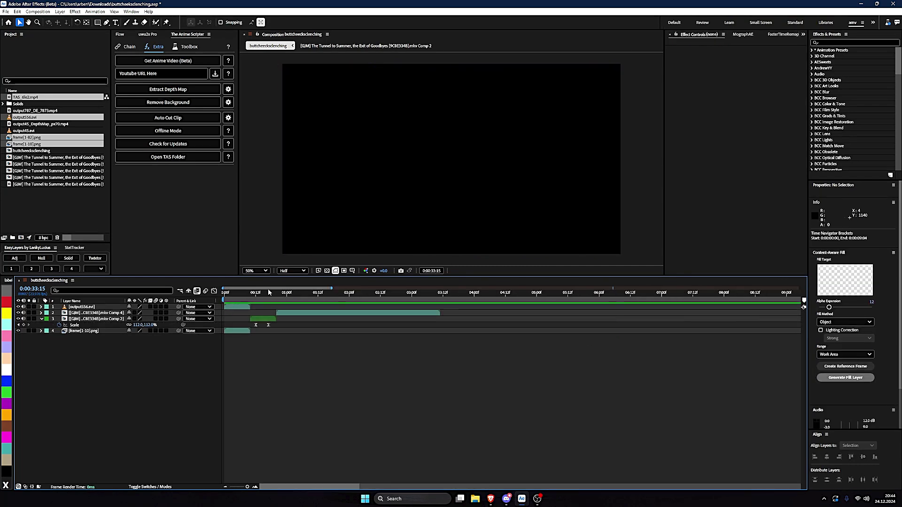
drag(268, 292, 232, 292)
key(equal)
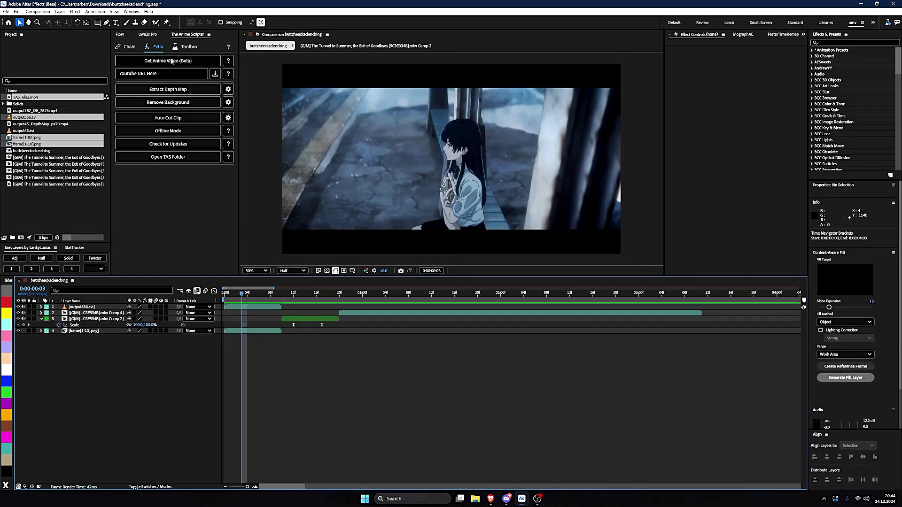
- Clear the YouTube URL field and try the YouTube download without a link
click(169, 74)
drag(170, 73, 106, 75)
key(BackSpace)
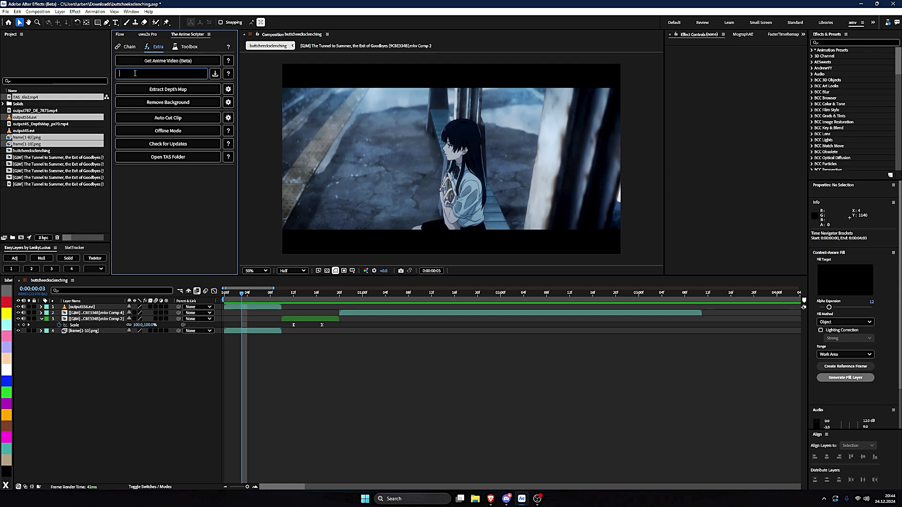
click(214, 74)
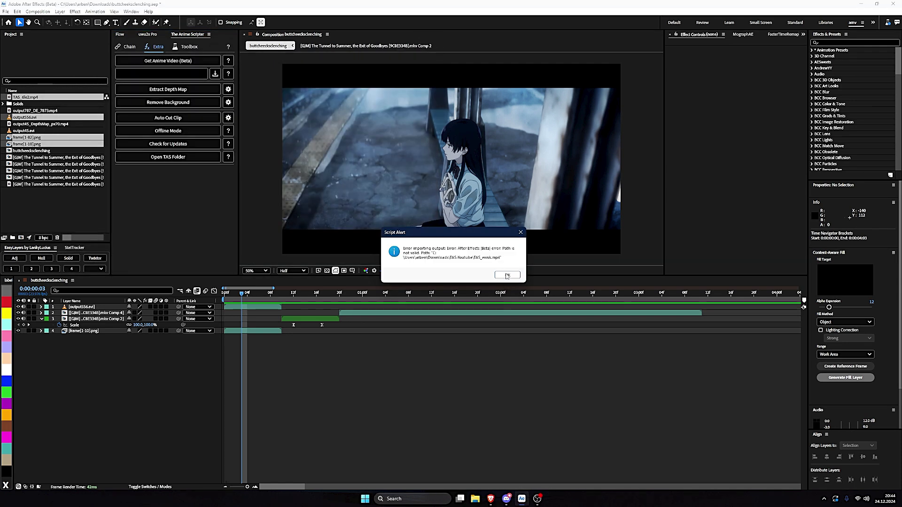
click(507, 276)
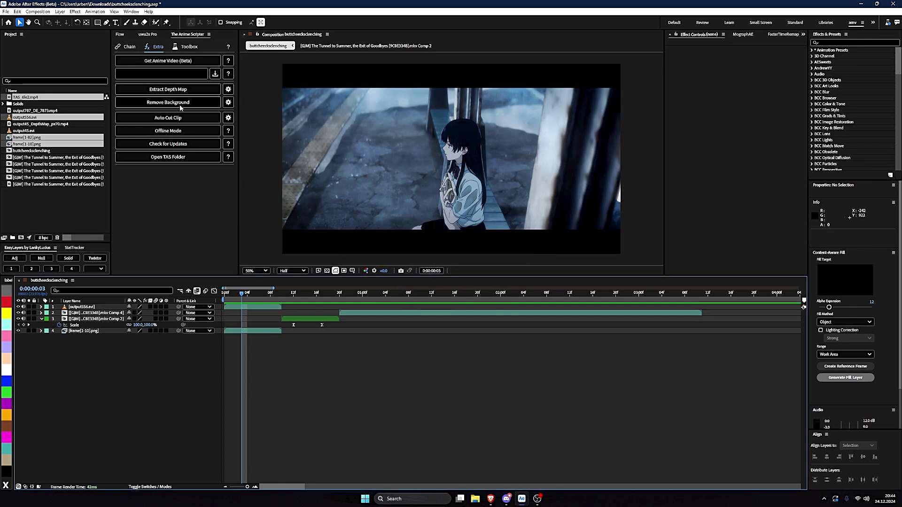
- Delete the output556.avi layer and try to extract a depth map from the frame[1-10].png layer
click(277, 307)
key(Delete)
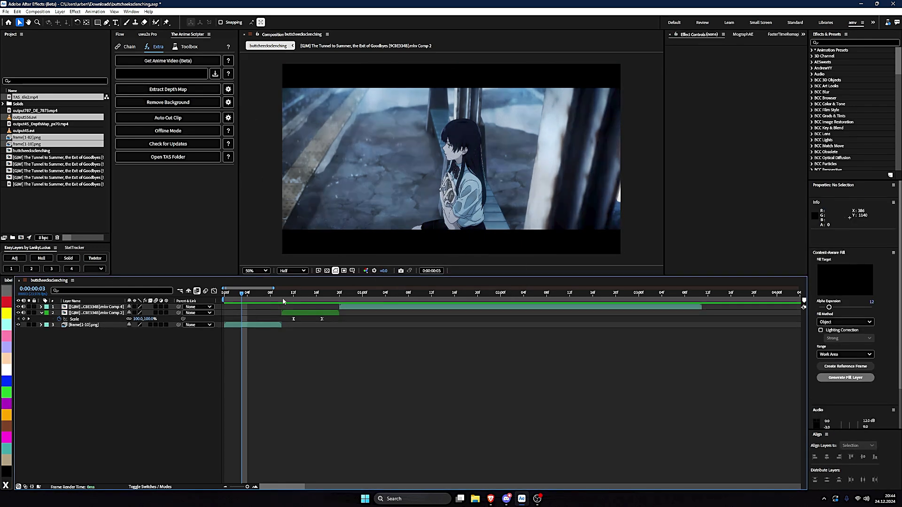
click(279, 325)
click(276, 328)
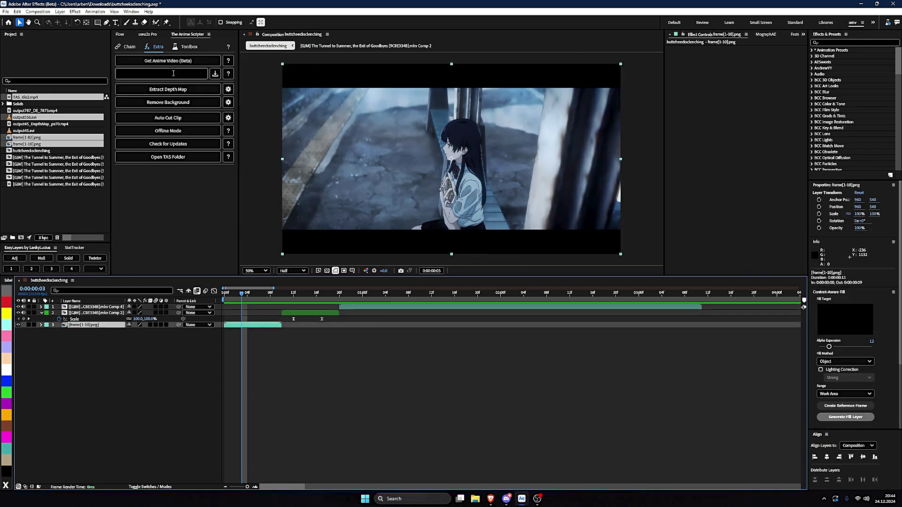
click(174, 90)
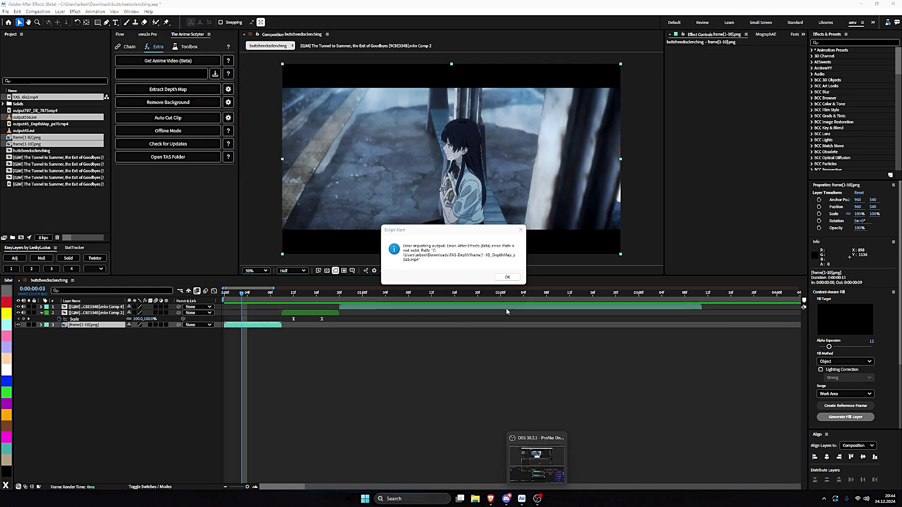
click(506, 277)
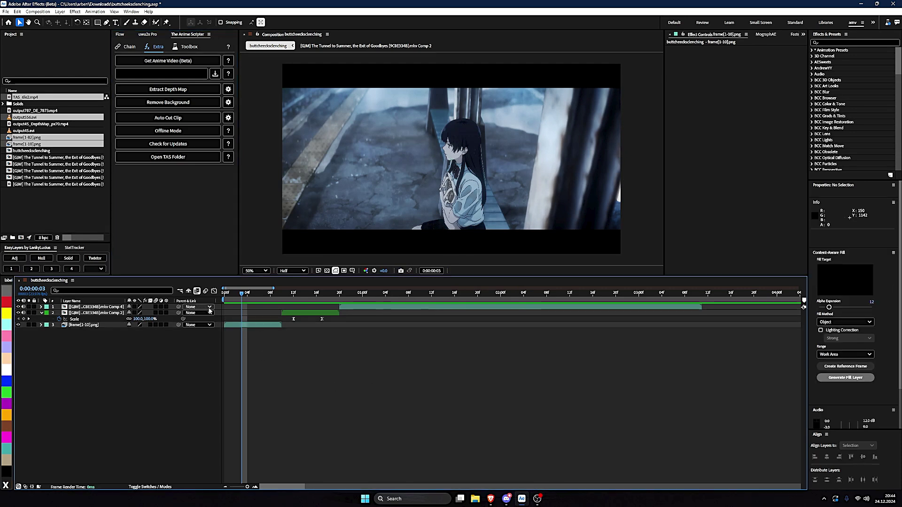
- Run The Anime Scripter chain with only Pre-Render enabled on the frame[1-10].png layer
click(128, 47)
click(156, 65)
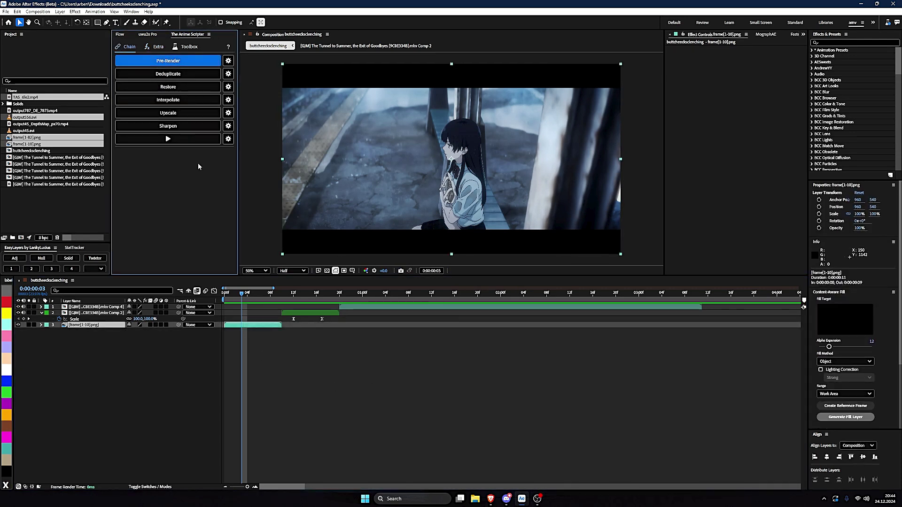
click(168, 138)
- Extract a depth map from the pre-rendered output802.avi layer in the composition
click(157, 49)
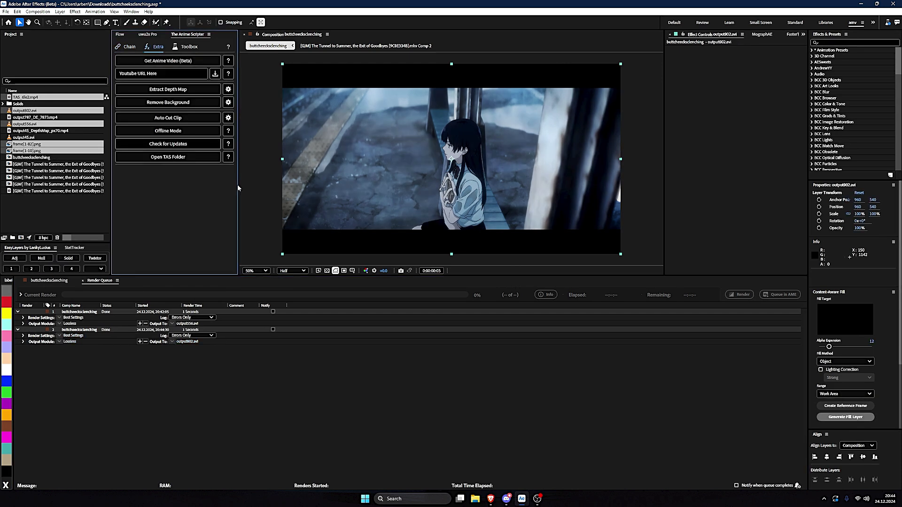
click(82, 281)
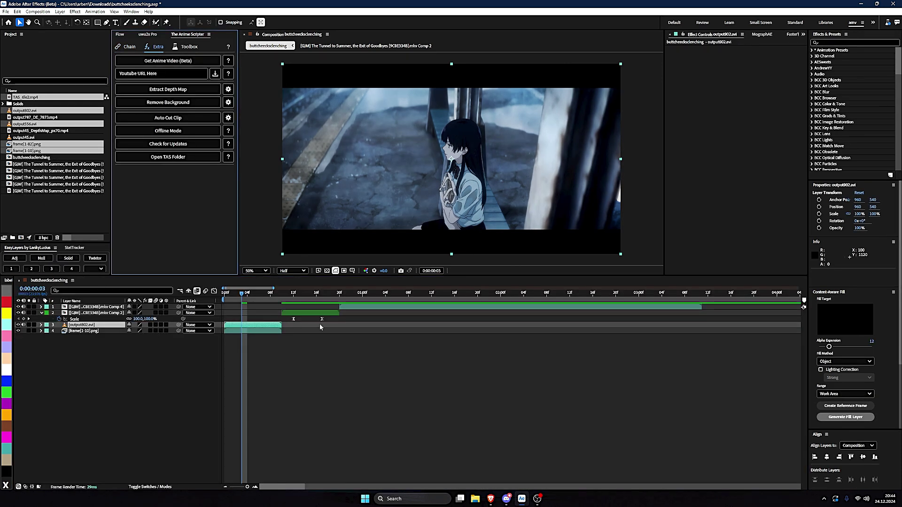
click(177, 89)
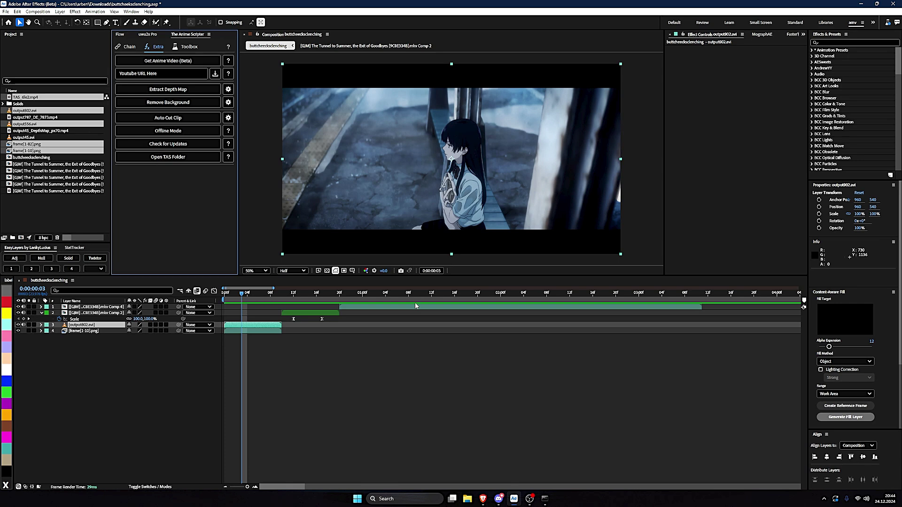
click(545, 499)
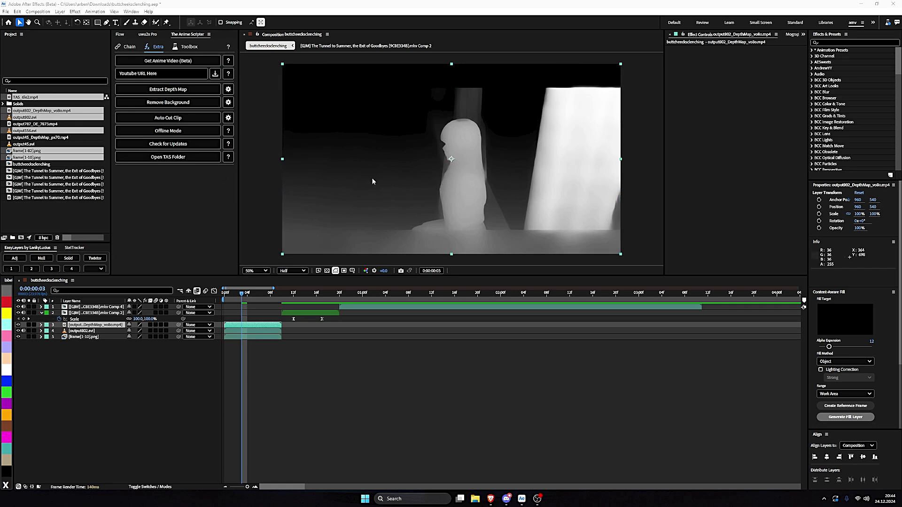
- Inspect the depth map at frames 2 and 3, toggling its layer's visibility to compare it with the footage
mouse_move(251, 296)
mouse_down()
mouse_move(265, 296)
mouse_move(236, 303)
mouse_up()
click(261, 324)
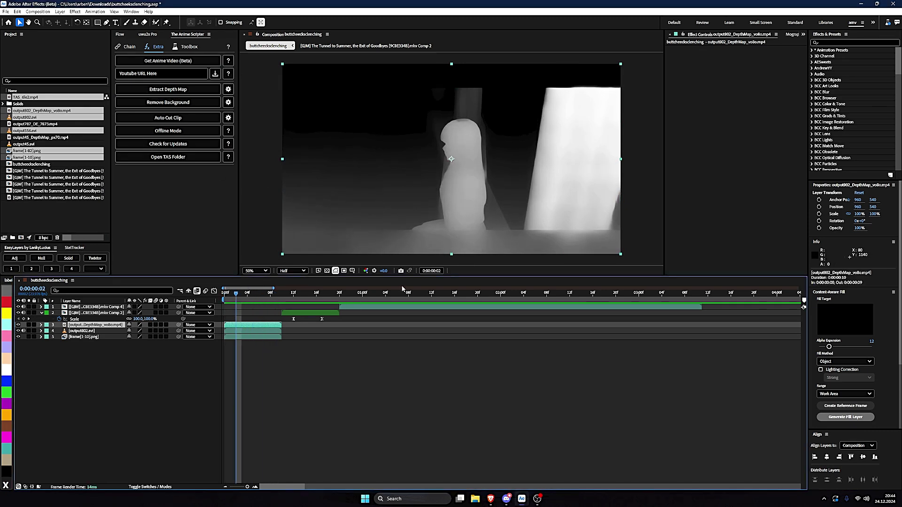
click(19, 325)
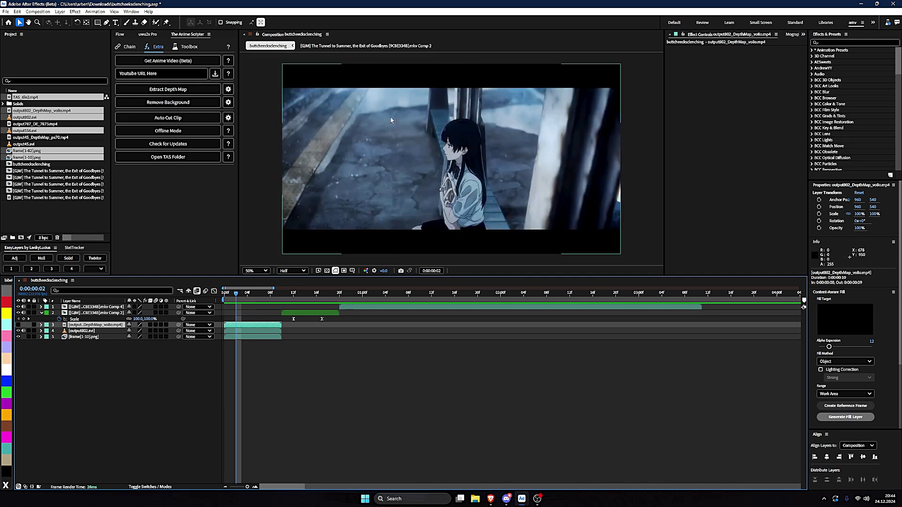
click(18, 325)
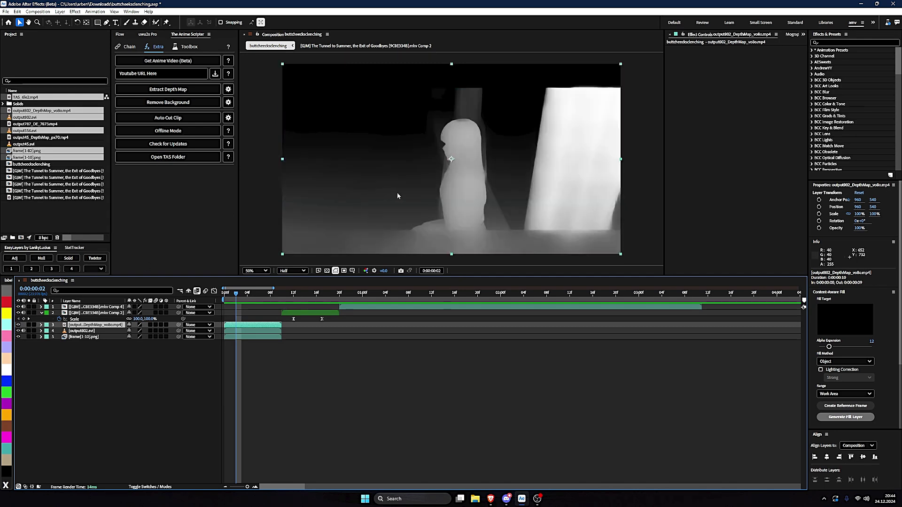
mouse_move(246, 293)
mouse_down()
mouse_move(262, 293)
mouse_move(242, 293)
mouse_up()
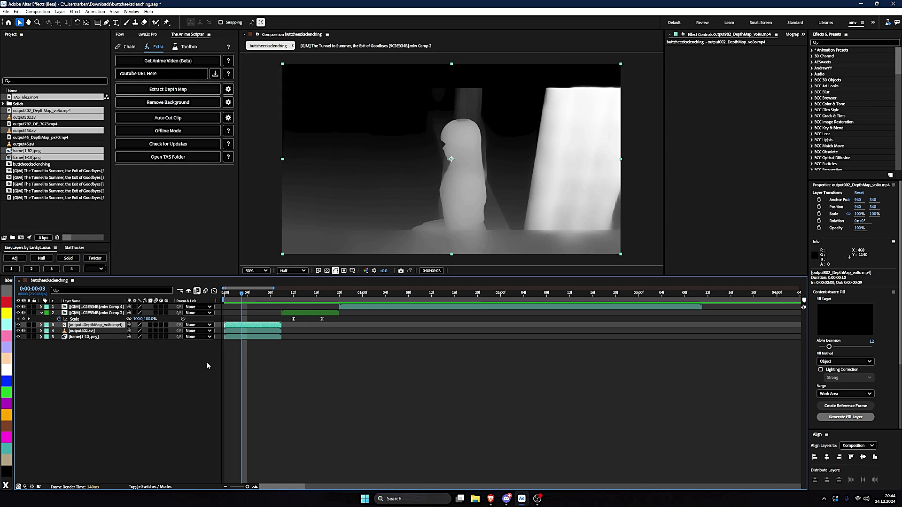
- Scale the depth map layer to 138% and hide it
key(s)
drag(136, 333, 154, 333)
click(241, 353)
click(255, 325)
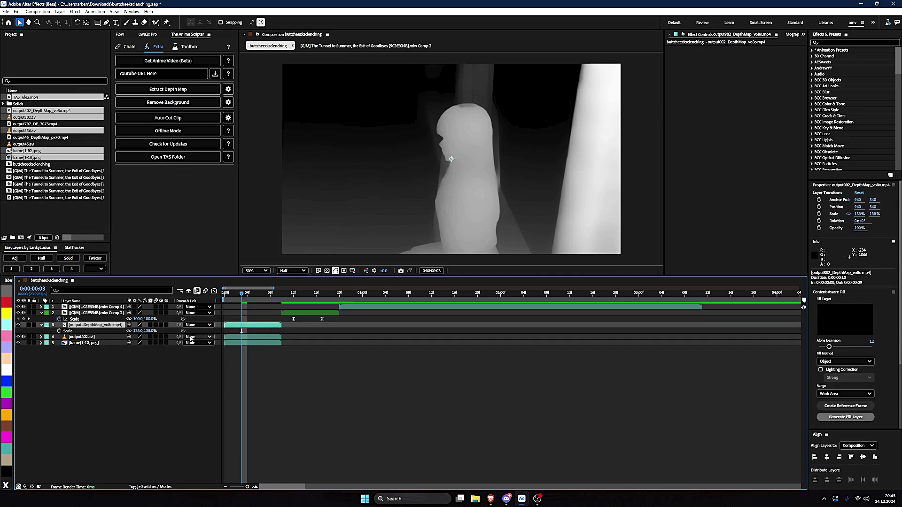
click(18, 324)
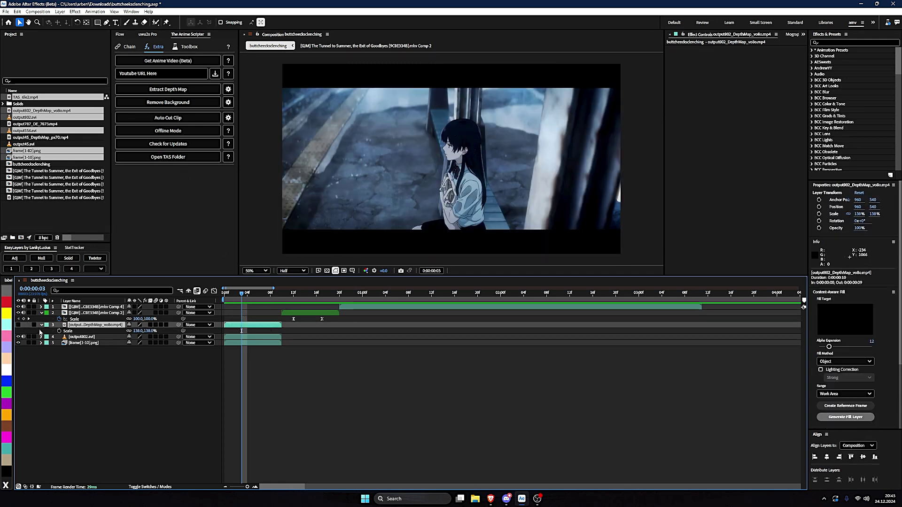
- Set the depth map layer's scale to 100%
click(137, 330)
text(1)
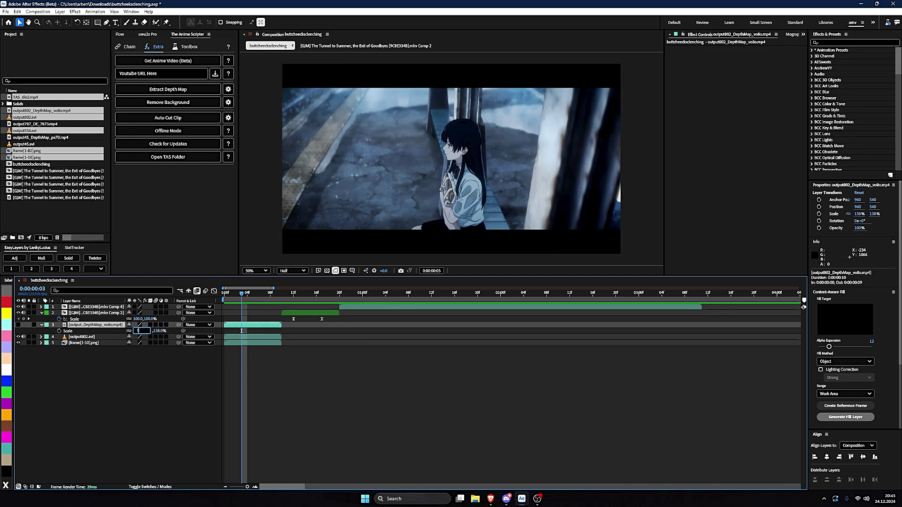
text(00)
key(Return)
- Show the depth map over the output802.avi layer for comparison and hide it again
click(91, 337)
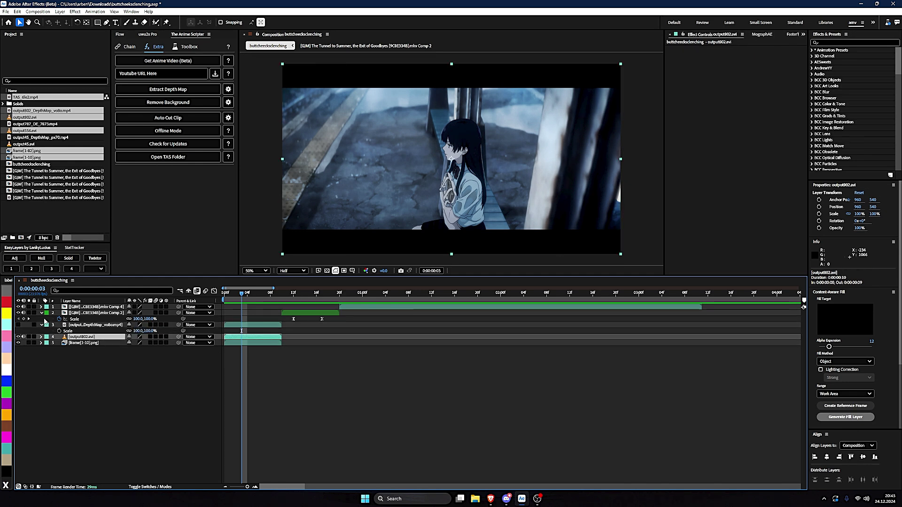
click(18, 324)
click(20, 329)
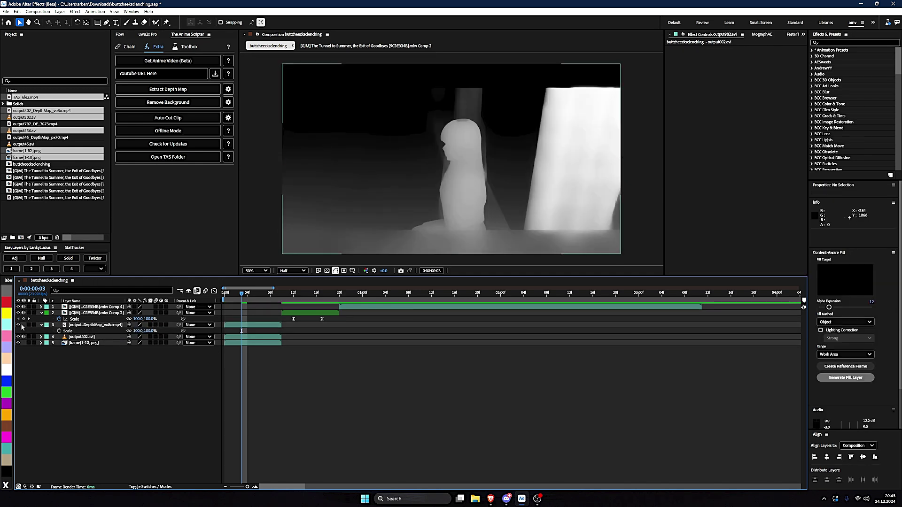
click(19, 325)
- Apply Camera Lens Blur to the output802.avi layer and choose the depth map layer as its blur map
click(252, 338)
key(ctrl+space)
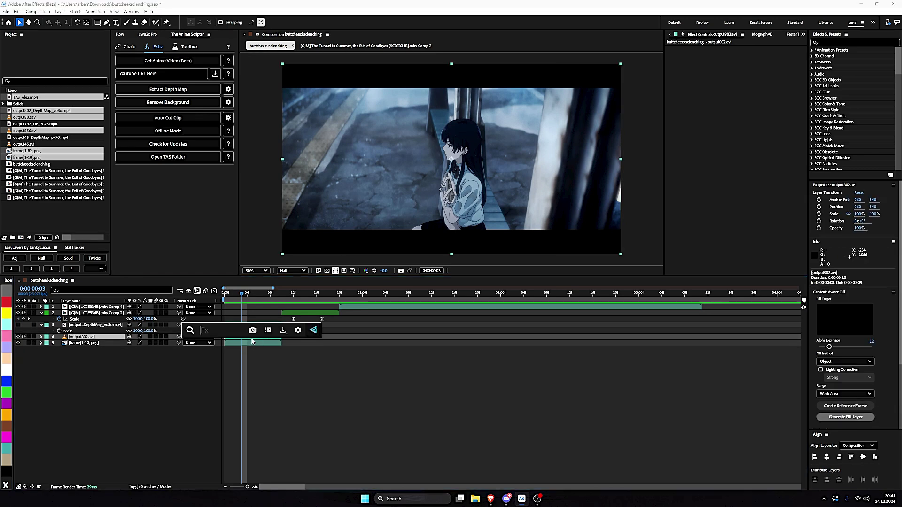
text(camera)
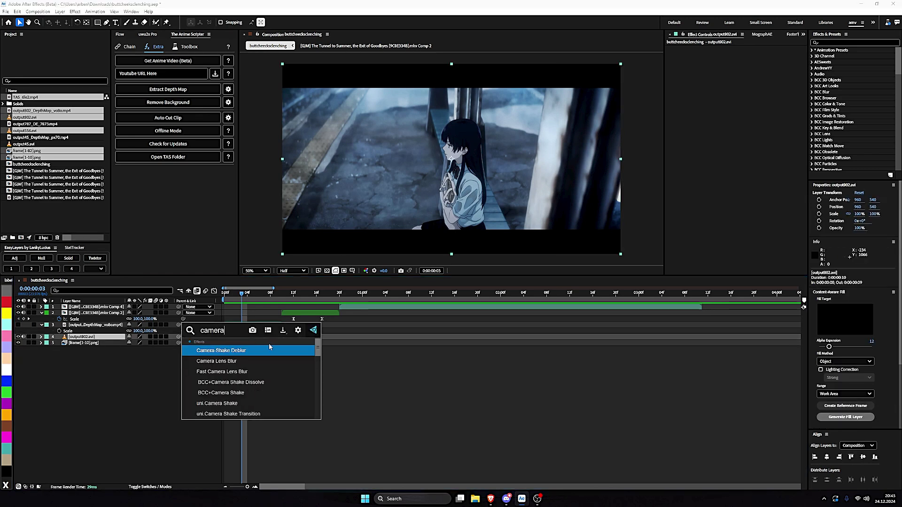
click(263, 361)
click(756, 102)
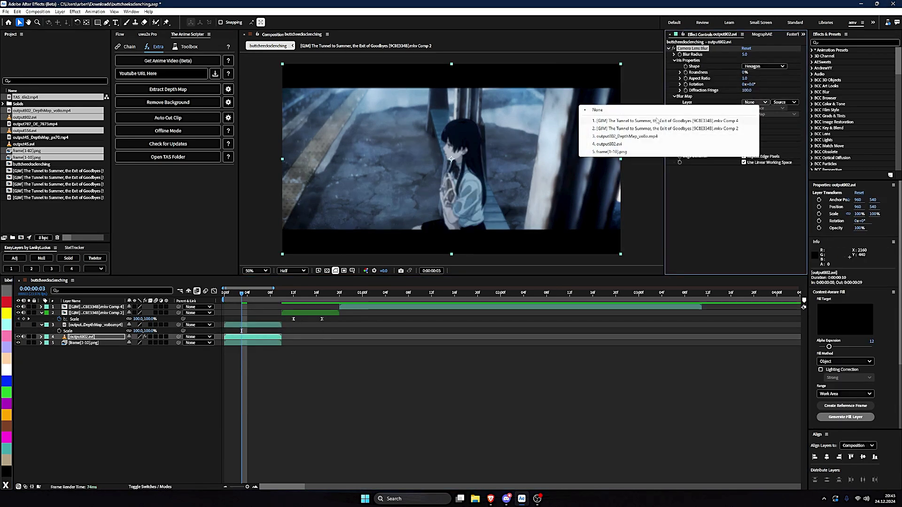
click(638, 137)
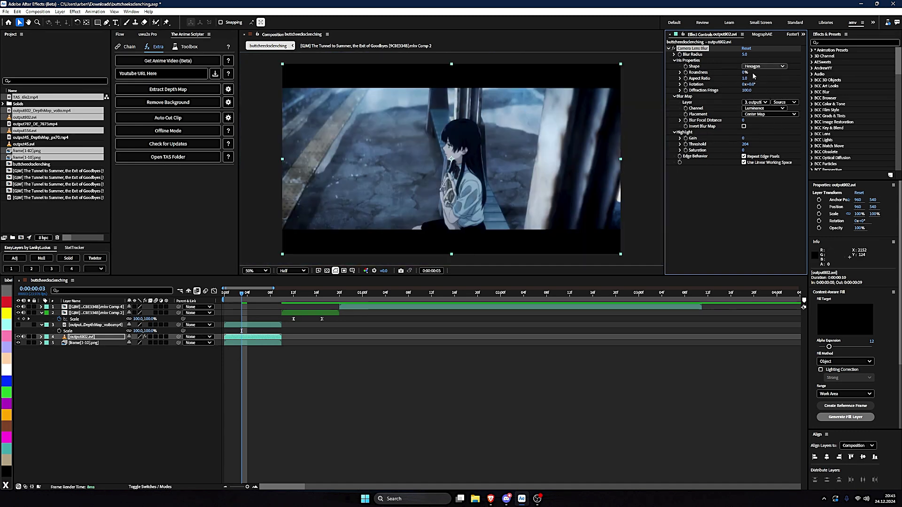
- Set Camera Lens Blur's iris roundness to 1%, blur radius to 35 and blur focal distance to 242
drag(748, 72, 782, 72)
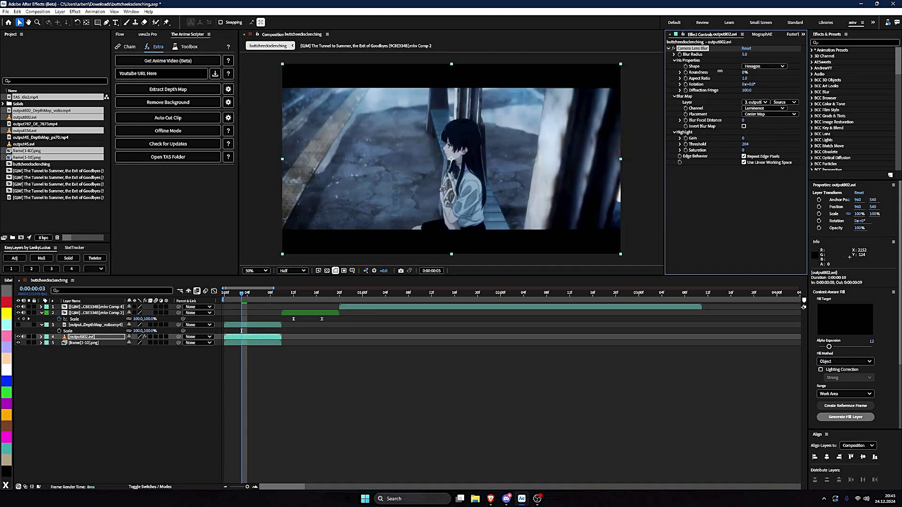
drag(743, 120, 832, 120)
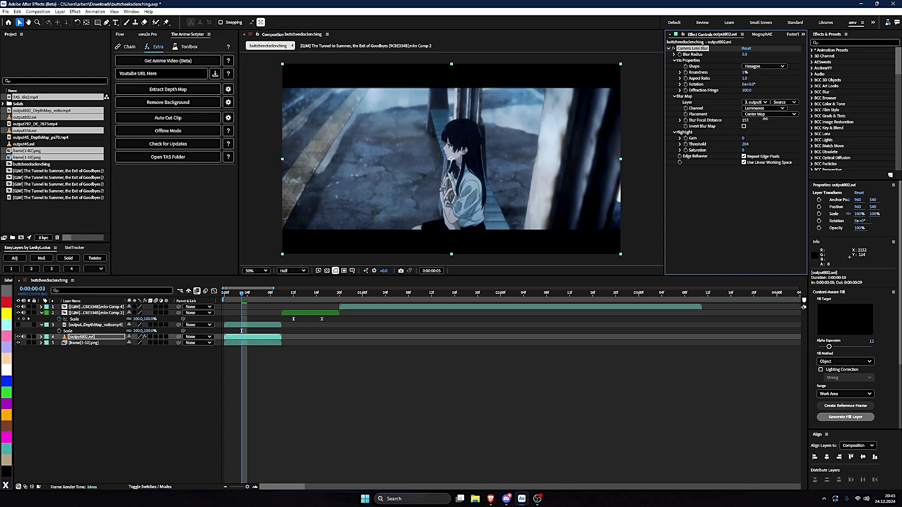
mouse_move(745, 54)
mouse_down()
mouse_move(766, 54)
mouse_move(751, 54)
mouse_up()
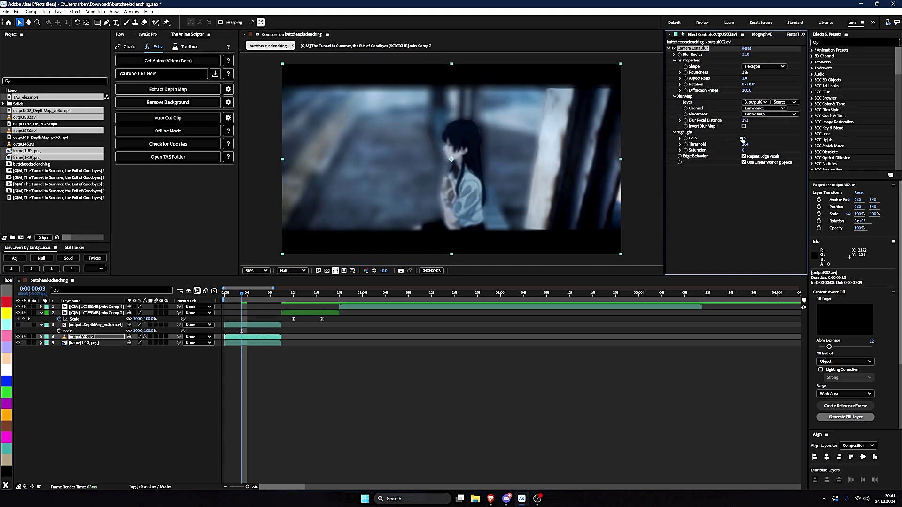
drag(745, 120, 706, 112)
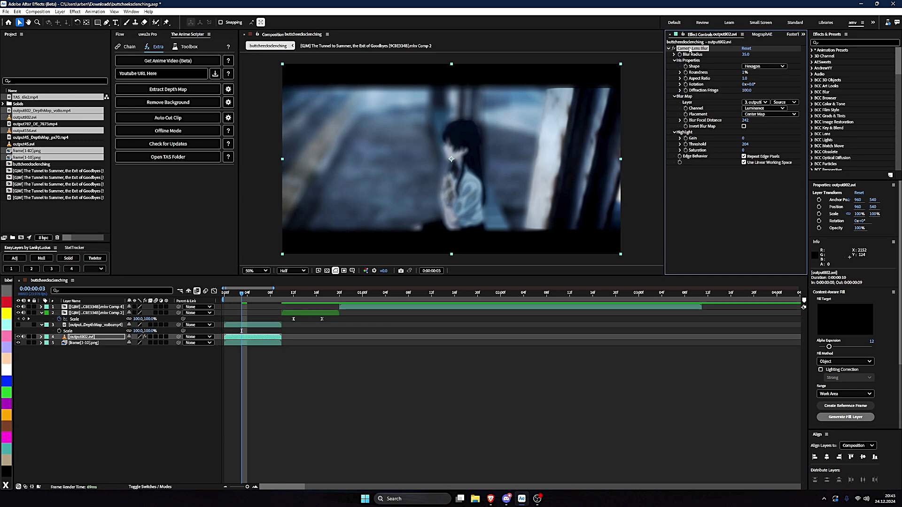
- Remove Camera Lens Blur from output802.avi and delete that layer together with the depth map layer
key(Delete)
click(257, 325)
shift+click(246, 337)
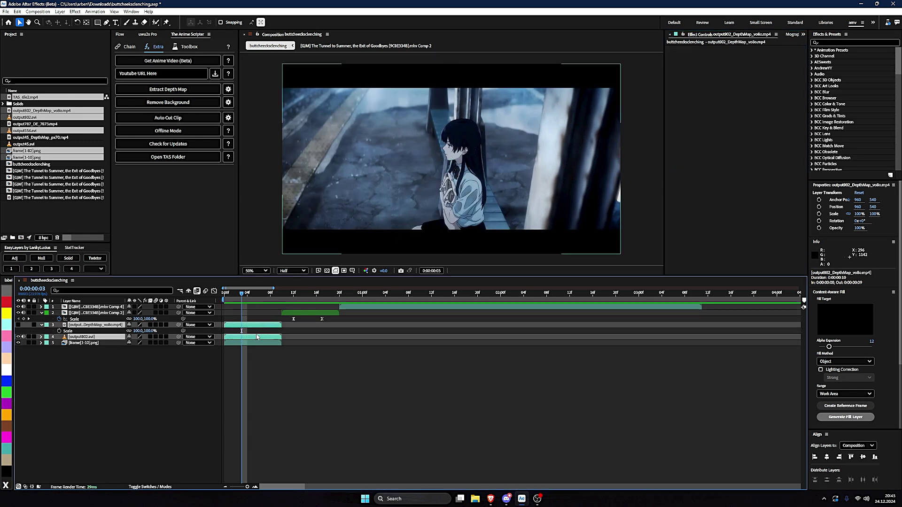
key(Delete)
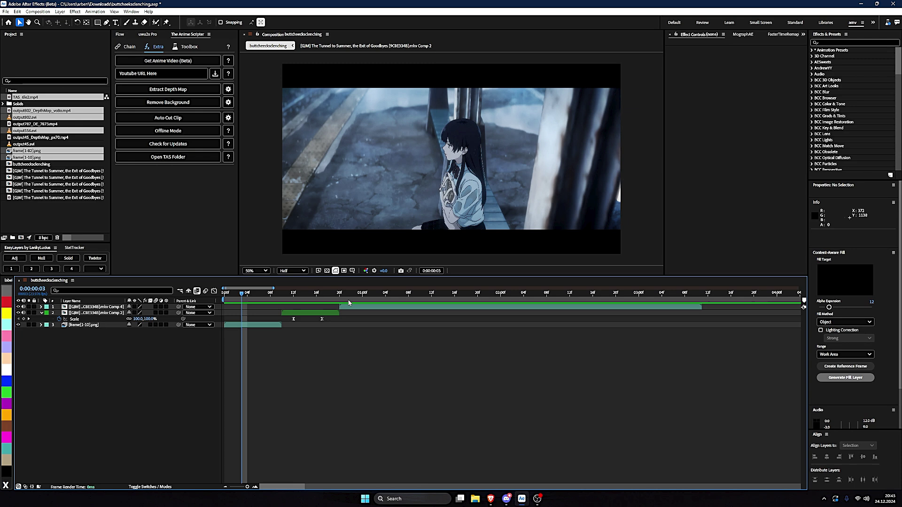
- Move the current time to frame 6, purge the cache with The Anime Scripter's toolbox, and preview the composition
drag(358, 293, 225, 293)
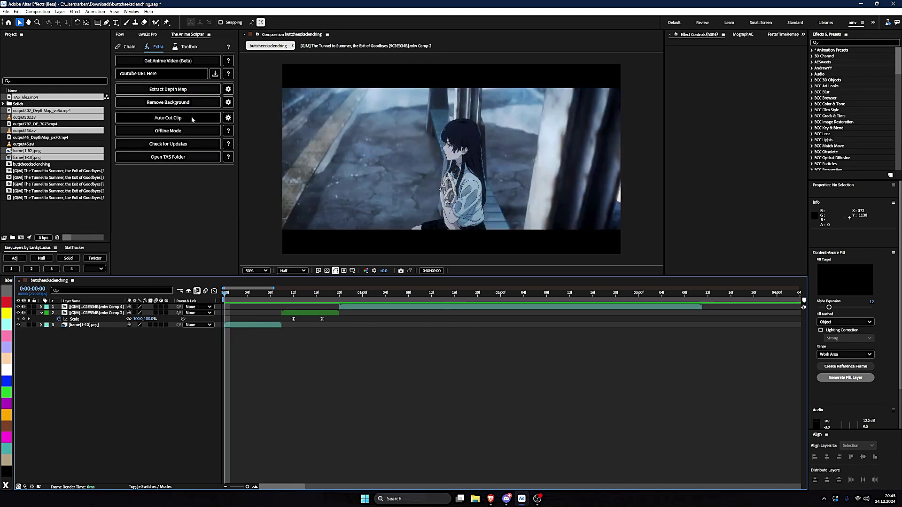
click(258, 293)
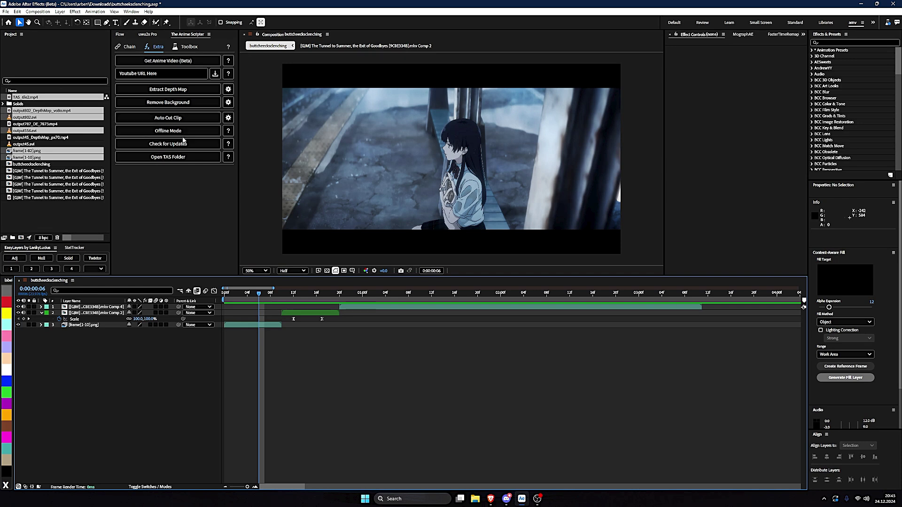
click(189, 47)
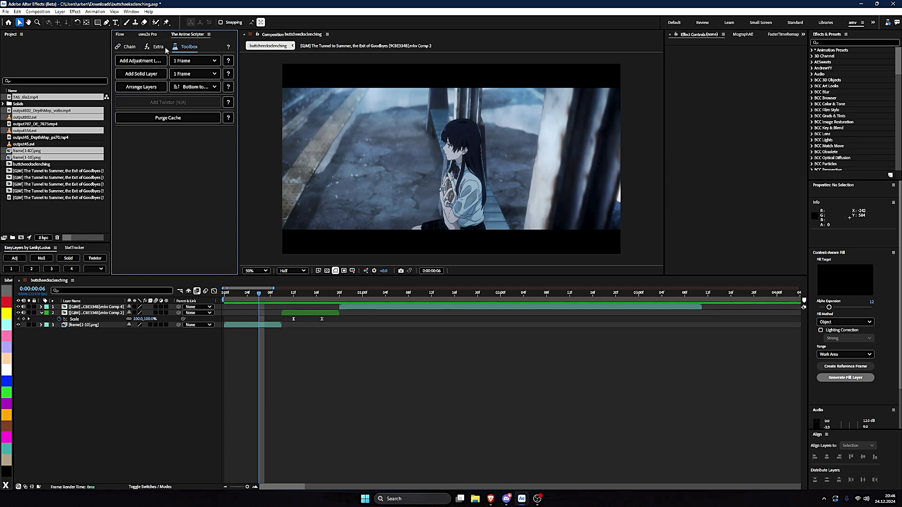
click(184, 123)
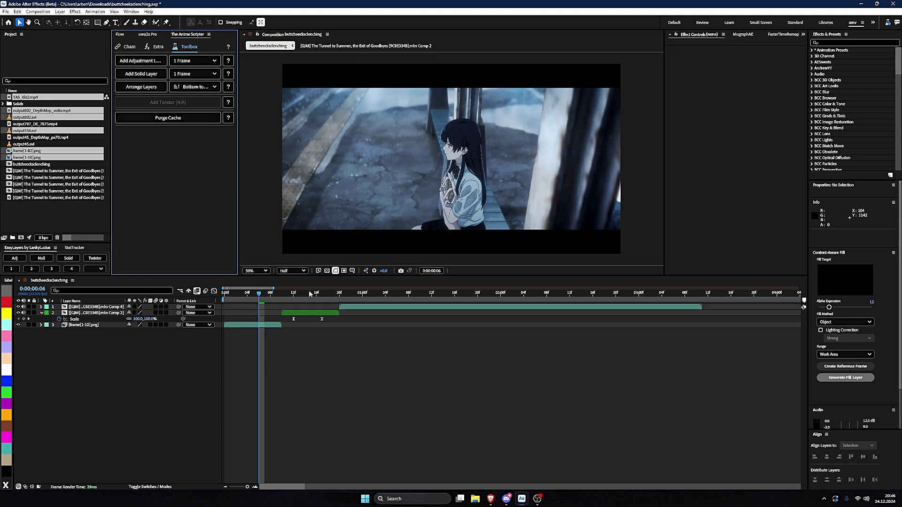
key(space)
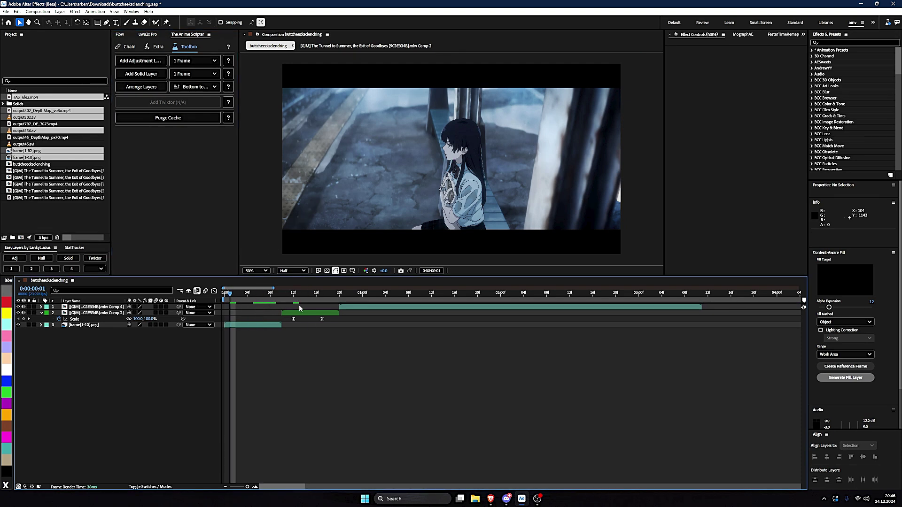
click(205, 47)
click(157, 47)
click(118, 47)
click(180, 51)
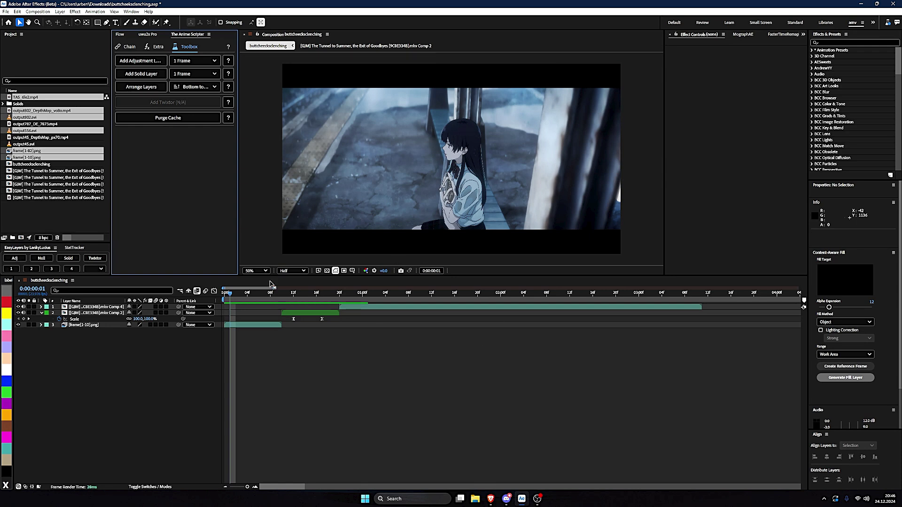
click(476, 400)
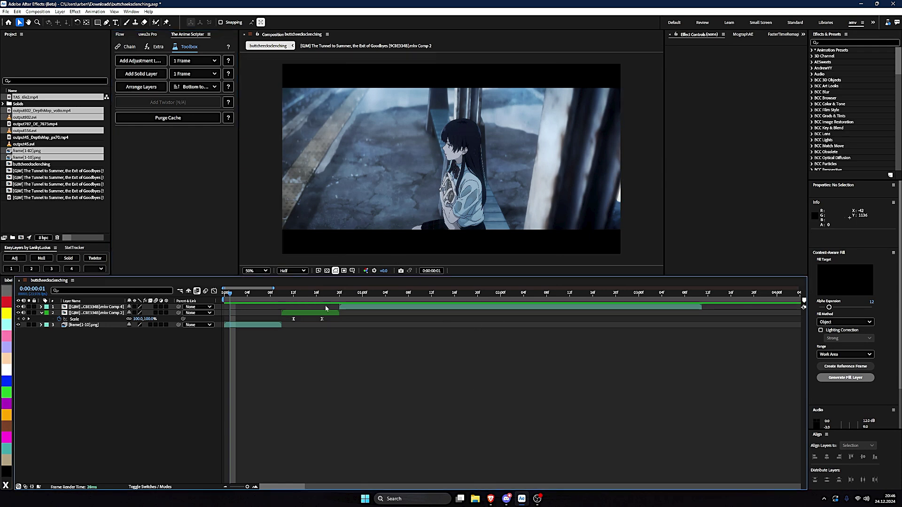
key(space)
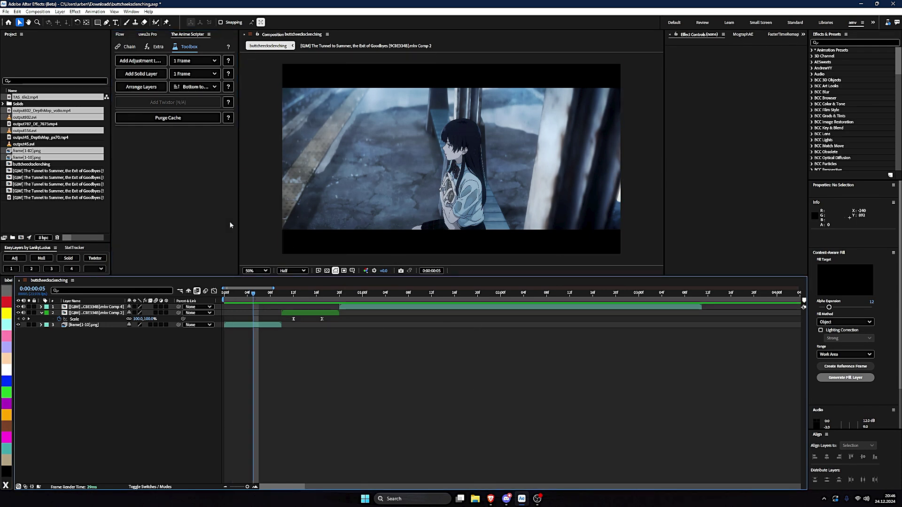
click(246, 215)
- Create a MographAE grid in the composition and select its layer at frame 4
click(743, 34)
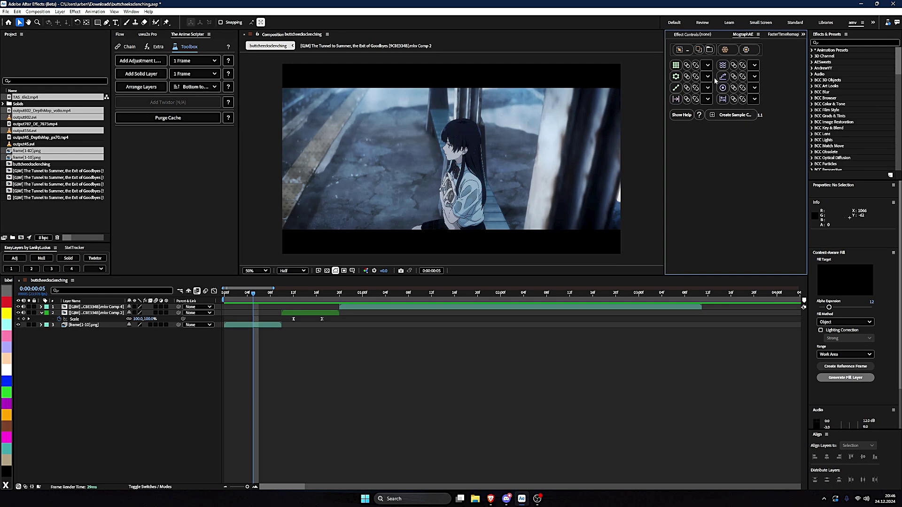
click(677, 66)
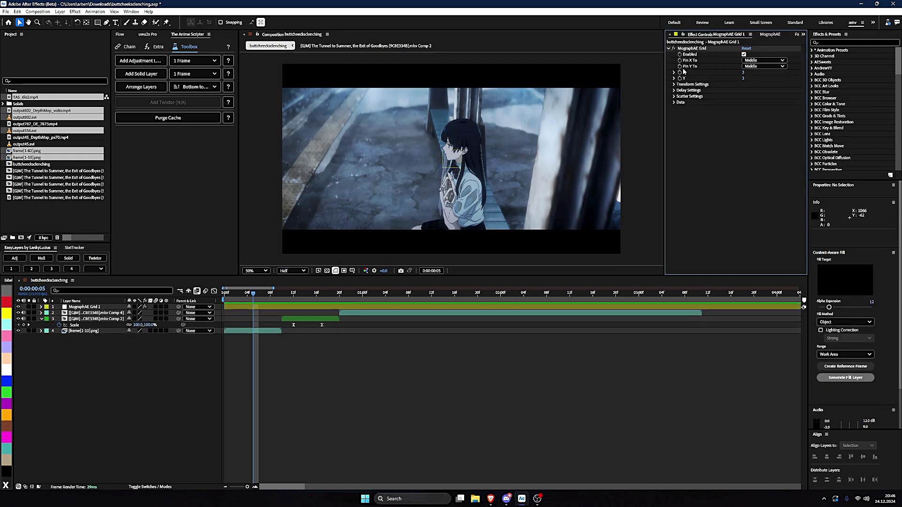
drag(281, 303, 250, 297)
click(272, 309)
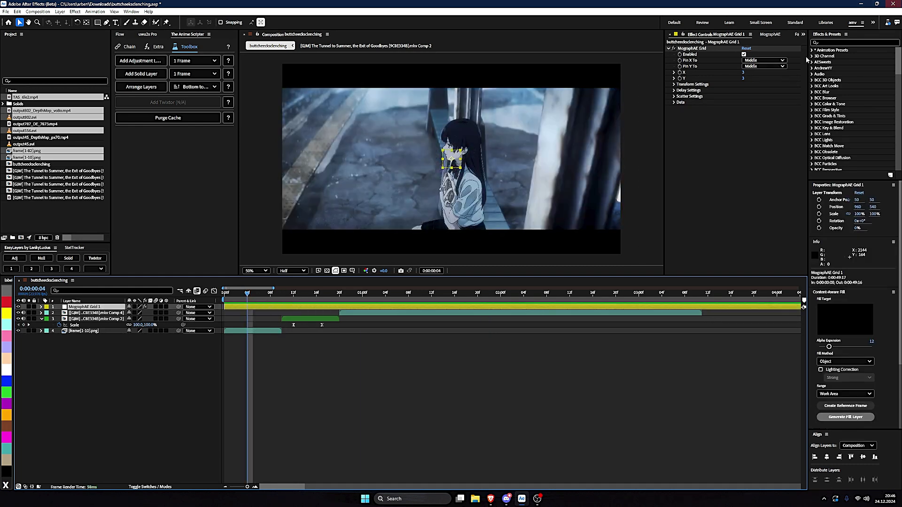
- Delete the MographAE grid layer from the composition and bring up the FasterTimeRemap extension
click(773, 35)
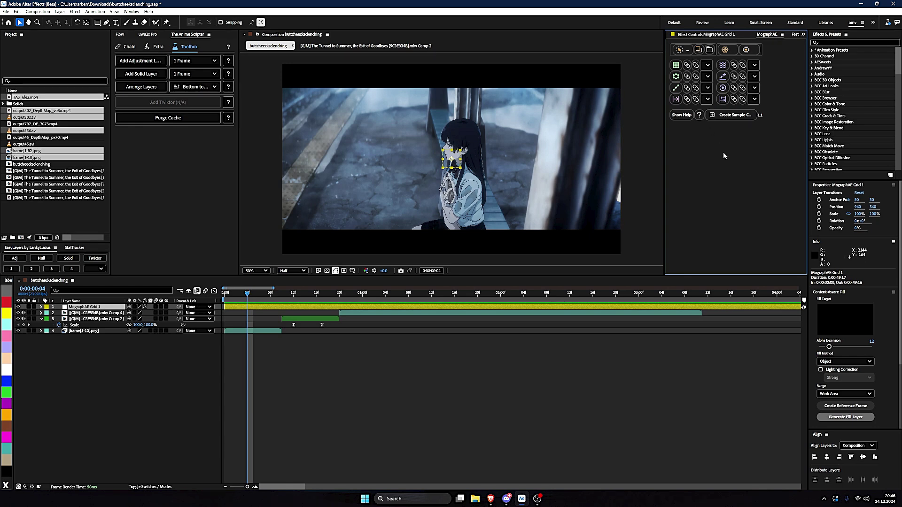
key(Delete)
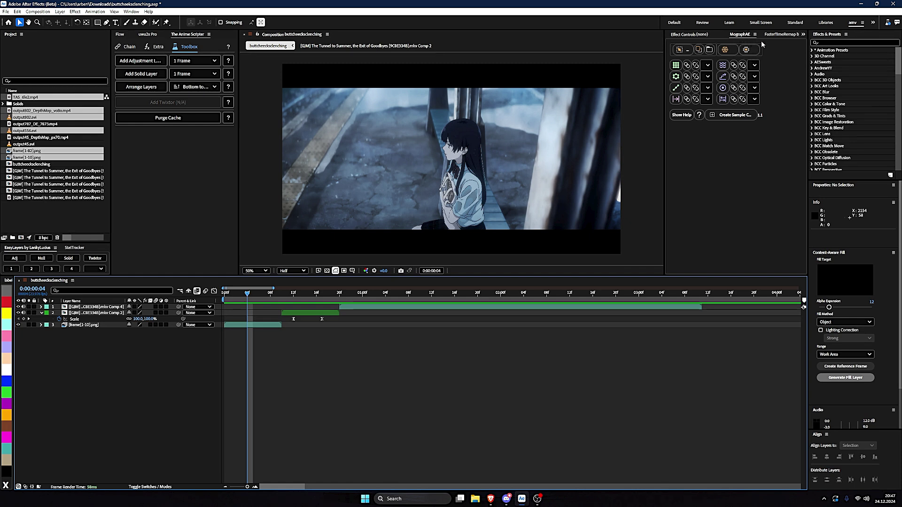
click(773, 34)
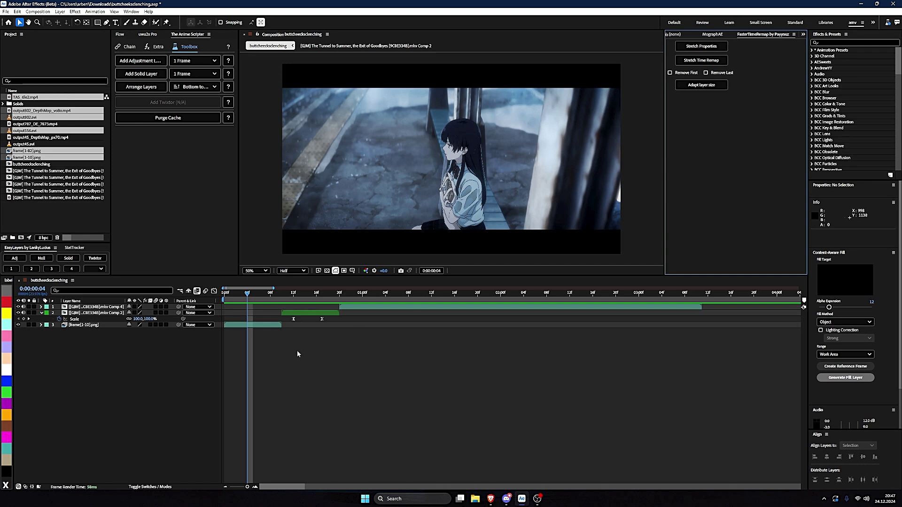
- Add scale keyframes at frames 14 and 15 on the Comp 2 layer
drag(328, 317, 284, 320)
click(311, 318)
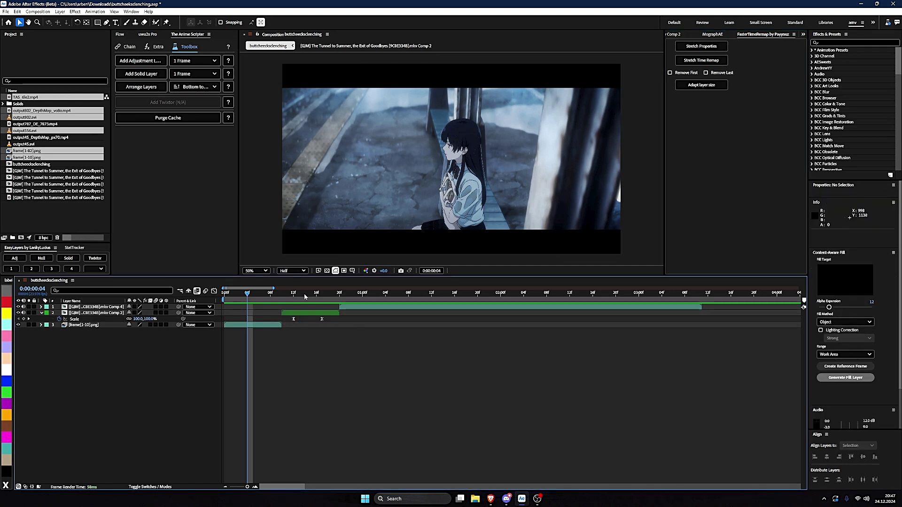
click(304, 295)
click(24, 319)
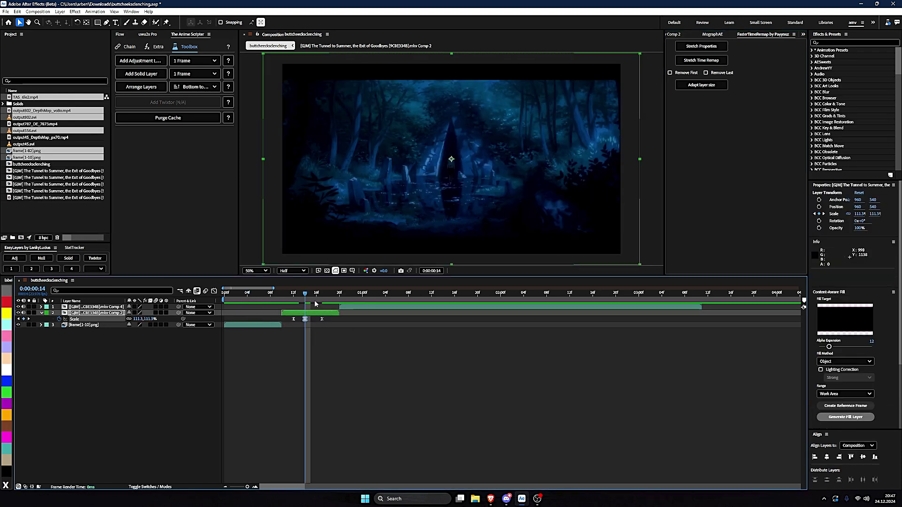
key(Page_Down)
click(278, 375)
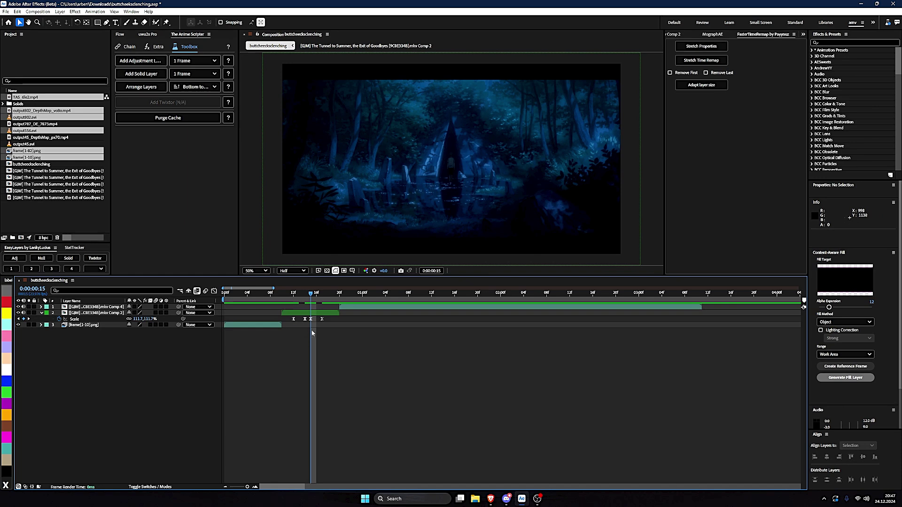
- Stretch all four scale keyframes of the Comp 2 layer with FasterTimeRemap's Stretch Properties and move the current time to frame 10
drag(331, 320, 273, 319)
click(339, 327)
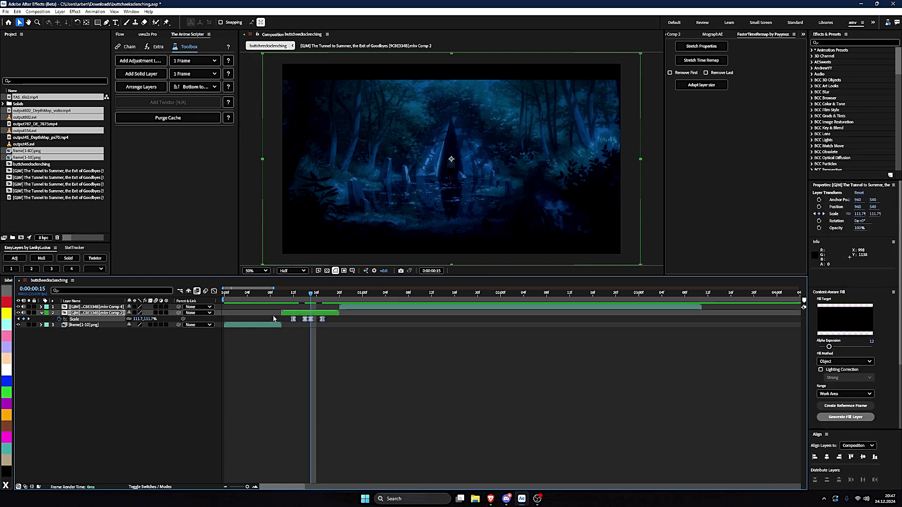
click(710, 52)
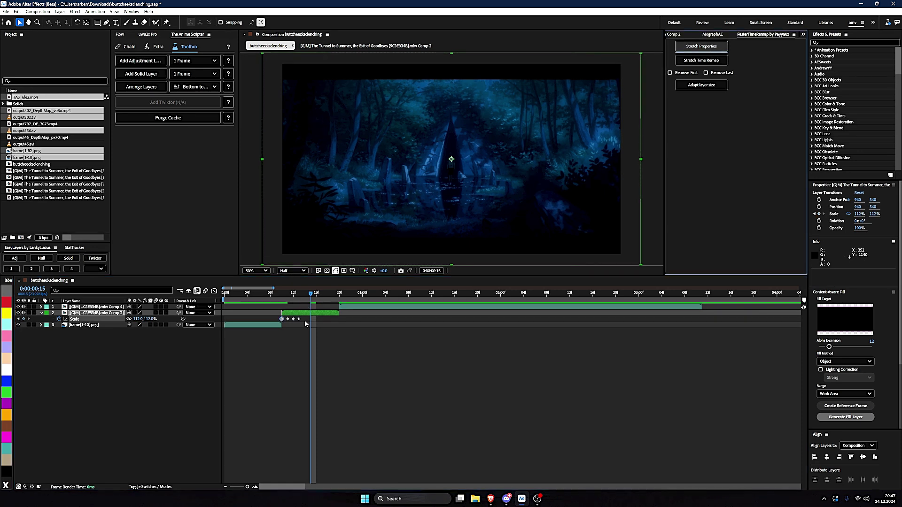
drag(306, 324, 278, 323)
click(285, 296)
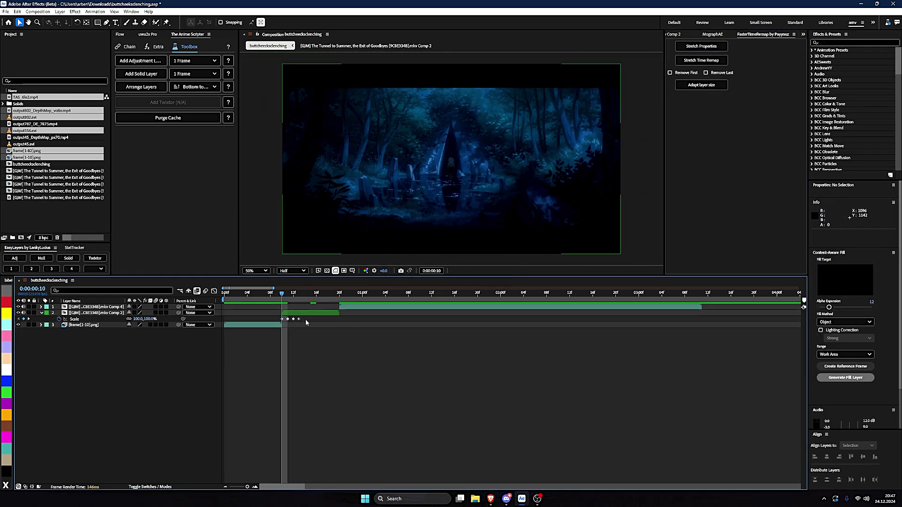
- Try FasterTimeRemap's Adapt layer size on the Comp 2 layer with its scale keyframes selected, check the frames, and undo it
drag(306, 321, 267, 322)
click(701, 85)
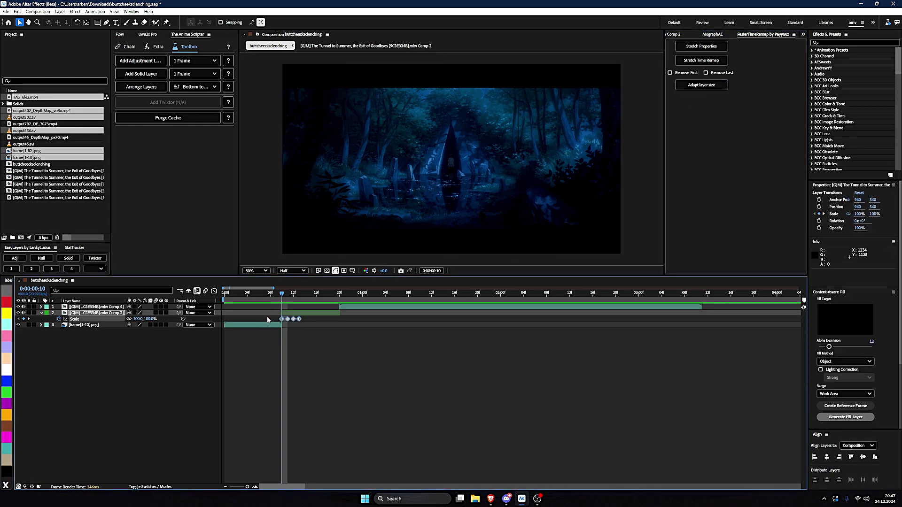
click(305, 295)
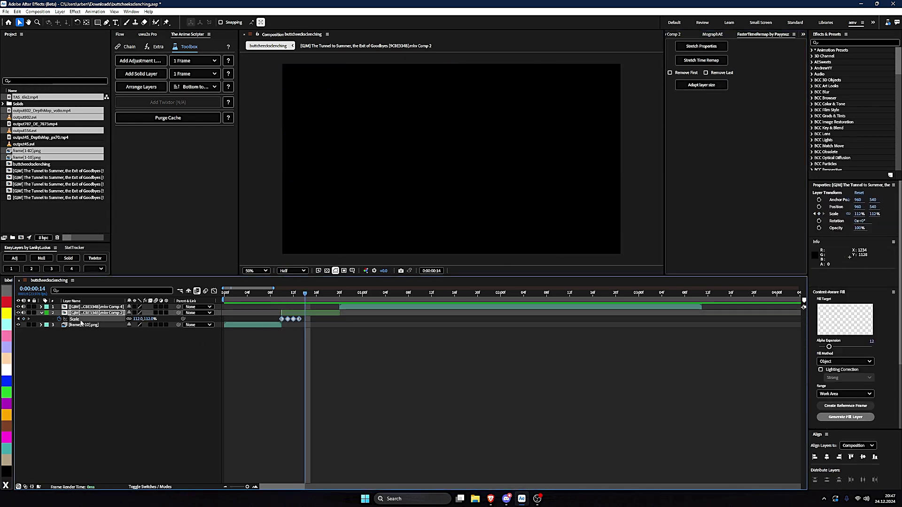
click(320, 334)
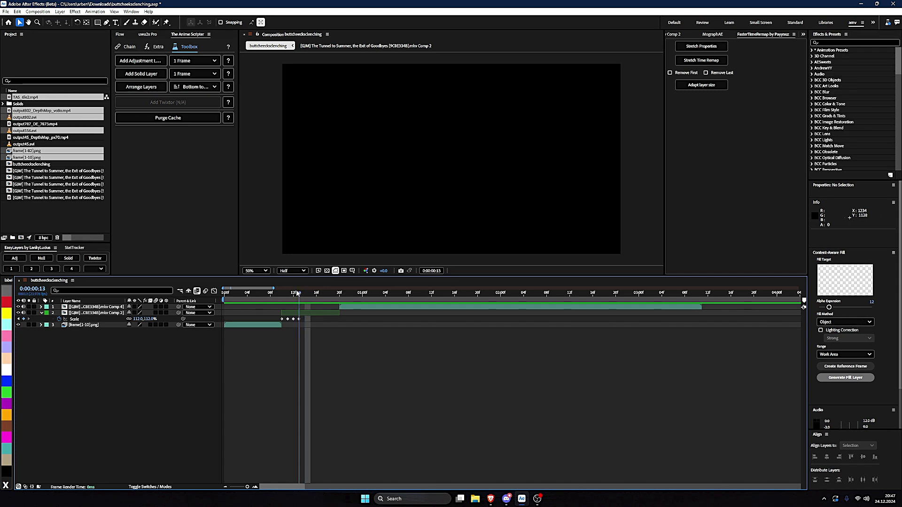
click(279, 294)
key(ctrl+z)
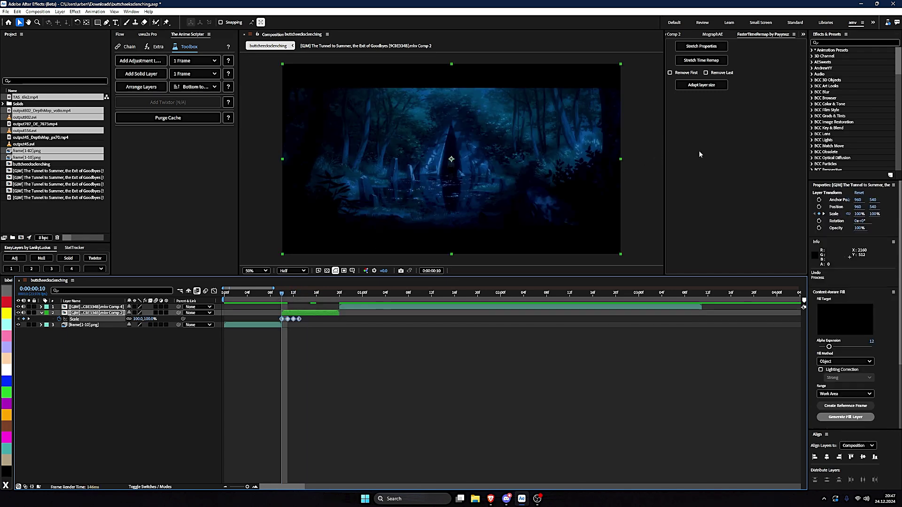
- Look up FX Console among the installed scripts and call up its search bar on the Comp 2 layer at frame 13
click(393, 371)
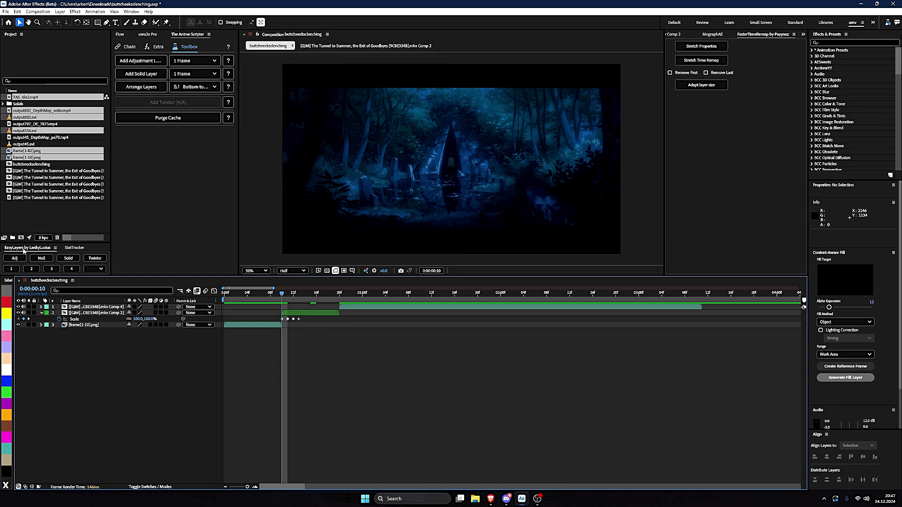
click(302, 299)
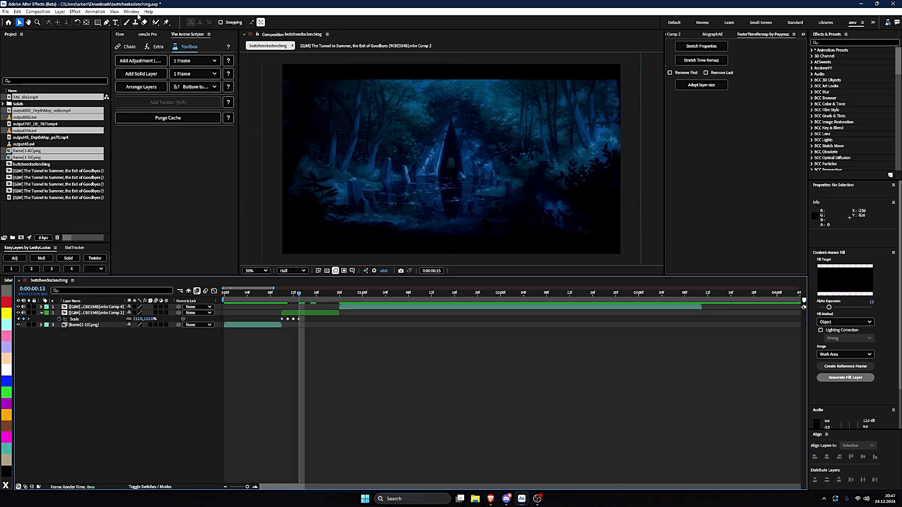
click(131, 11)
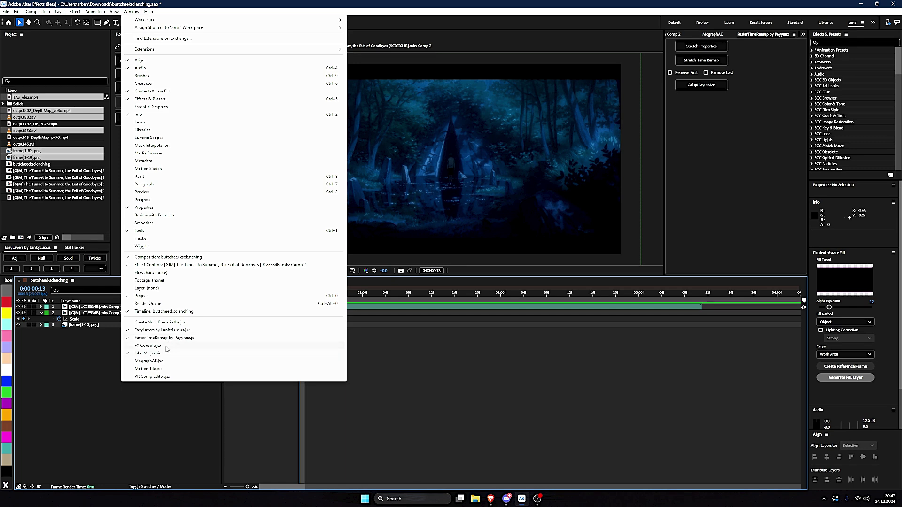
click(493, 378)
click(300, 312)
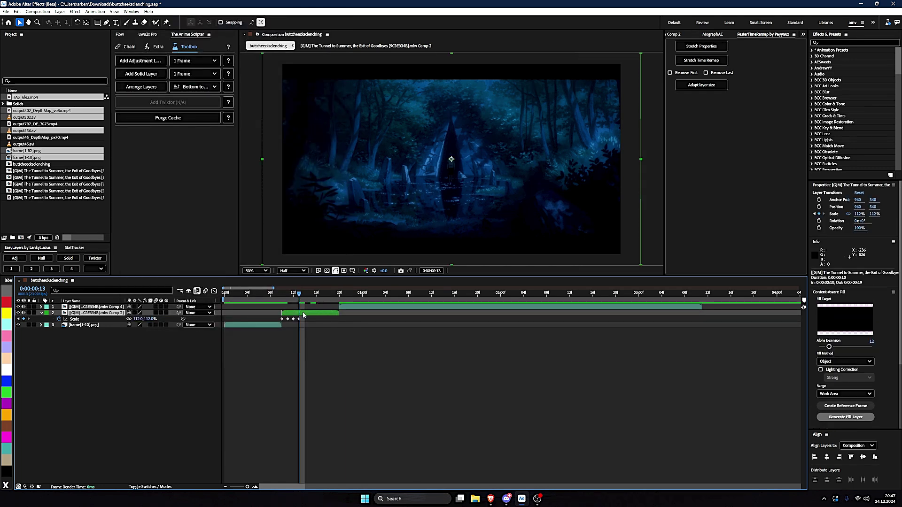
key(ctrl+space)
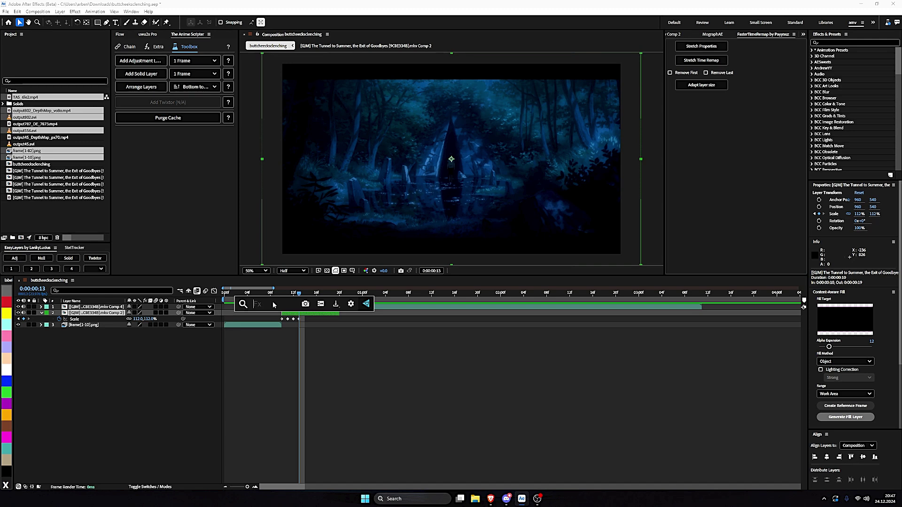
click(295, 370)
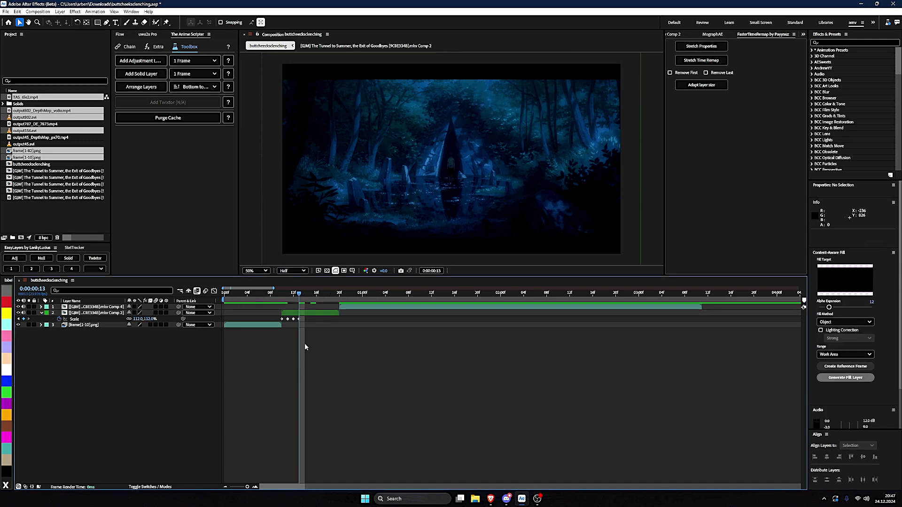
- Move the current time to frame 22 and add an EasyLayers adjustment layer over the Comp 4 layer
click(309, 312)
click(353, 294)
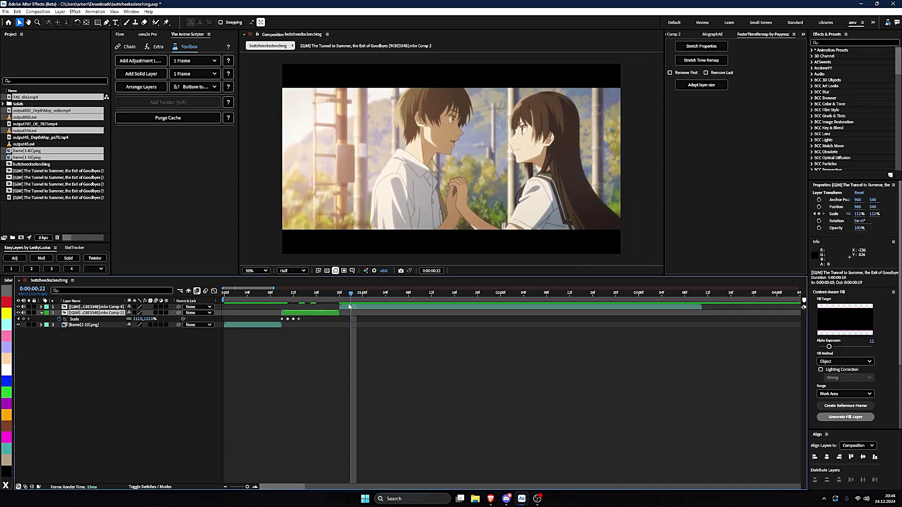
click(348, 308)
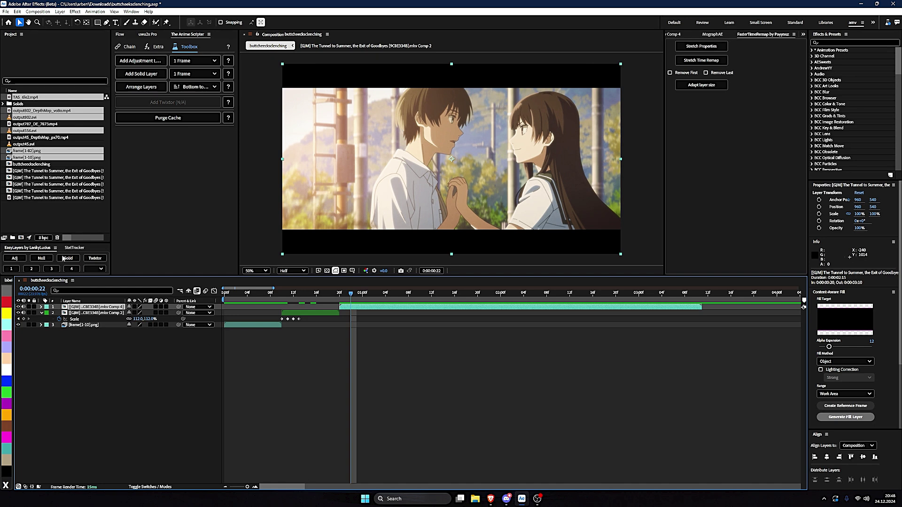
click(14, 258)
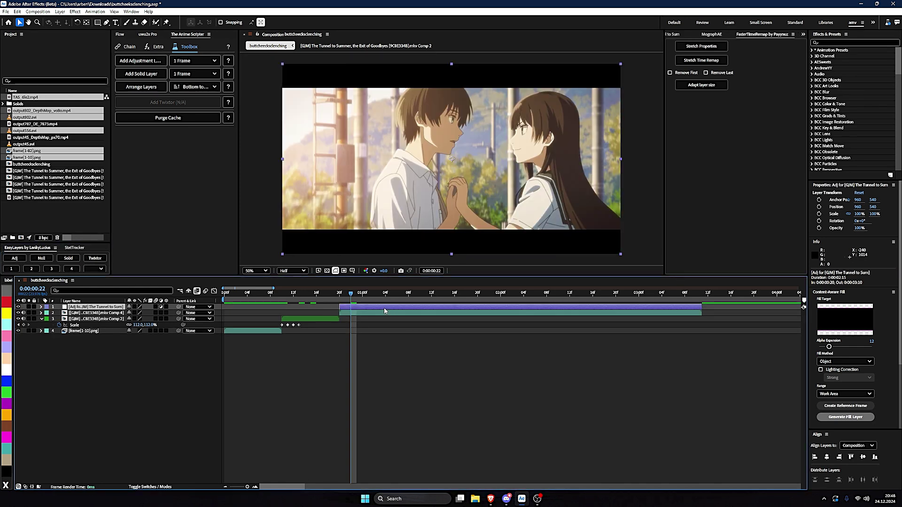
- Apply Camera Lens Blur to the adjustment layer by searching "camera lens" in FX Console, and remove the effect again
key(ctrl+space)
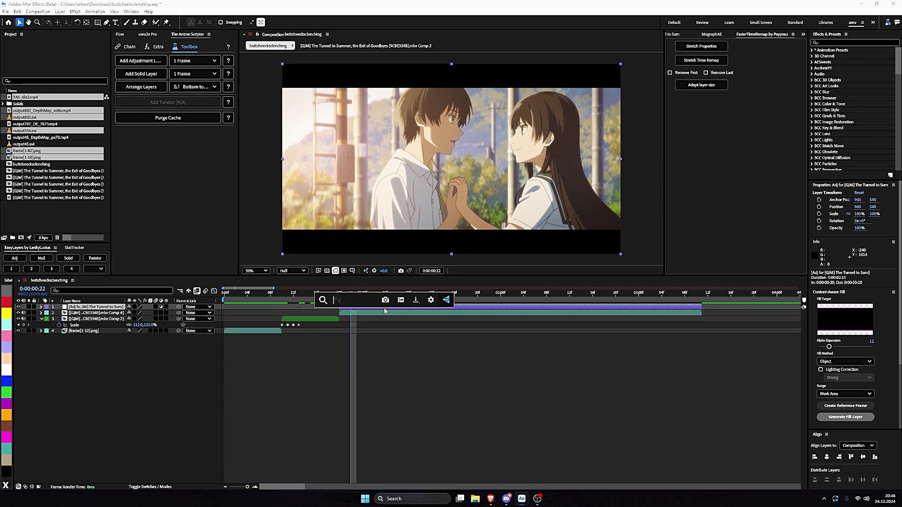
click(354, 329)
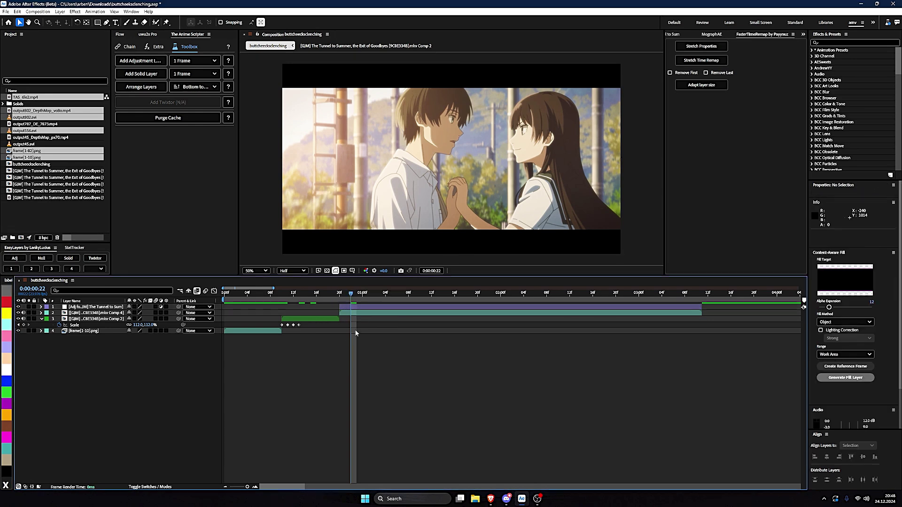
click(361, 308)
key(ctrl+space)
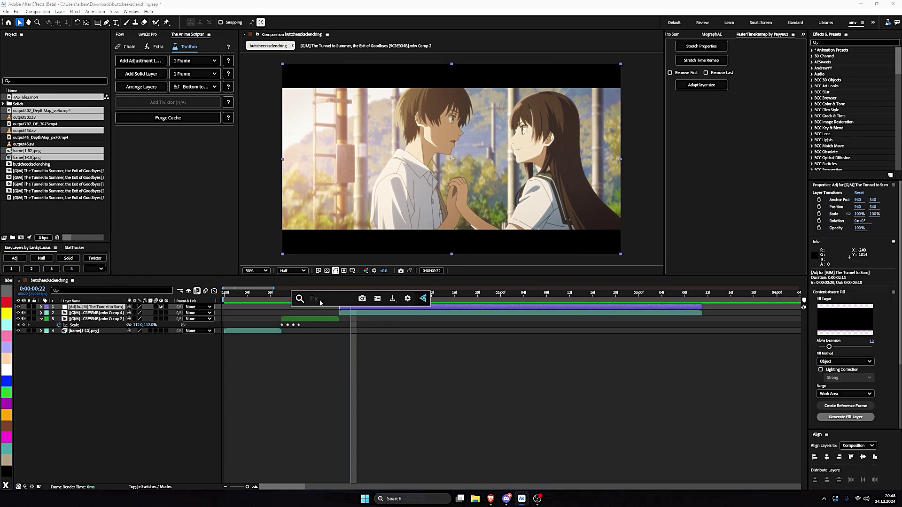
text(camera lens)
key(Return)
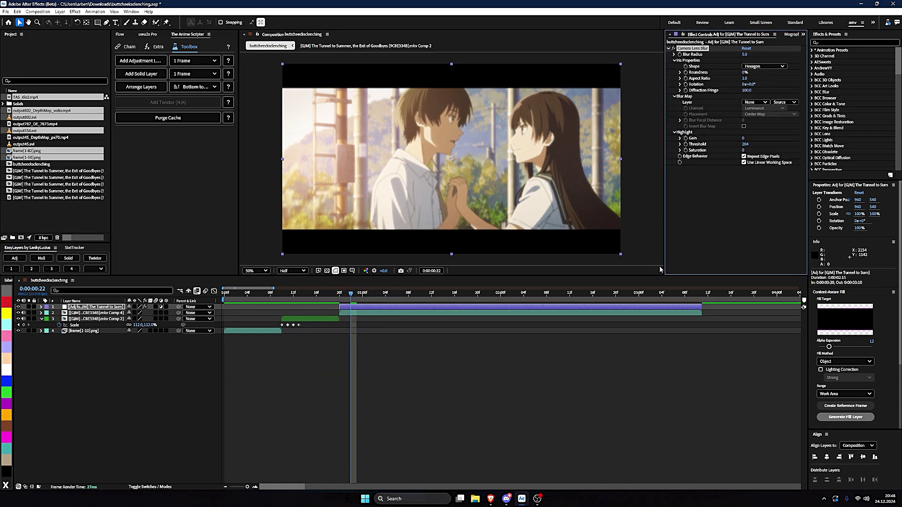
click(697, 52)
key(Delete)
- Capture the current frame with FX Console, browse its snapshot gallery, and close the gallery
key(ctrl+space)
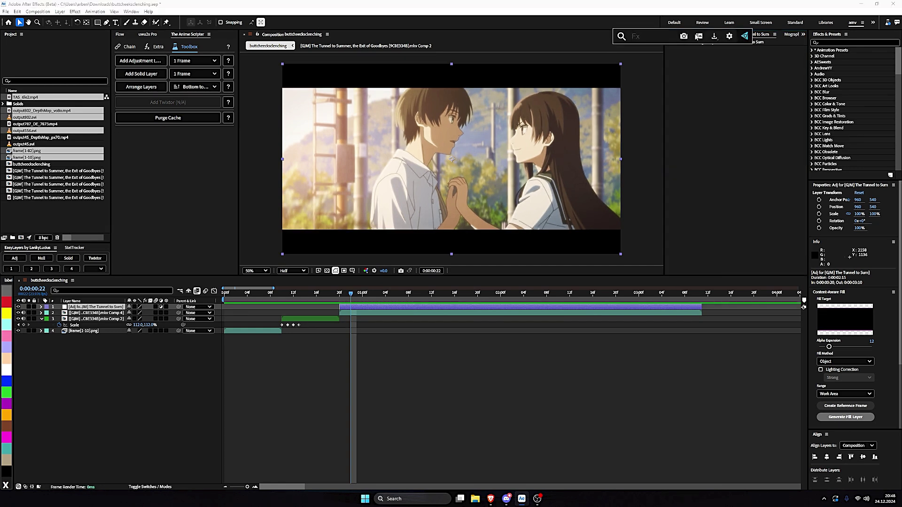
key(Escape)
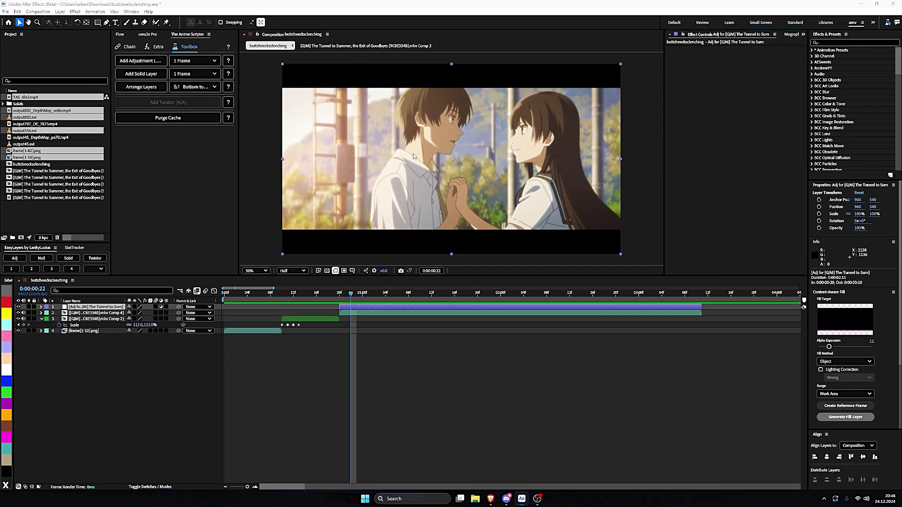
scroll(323, 196, down, 1)
scroll(322, 196, up, 1)
scroll(327, 196, down, 1)
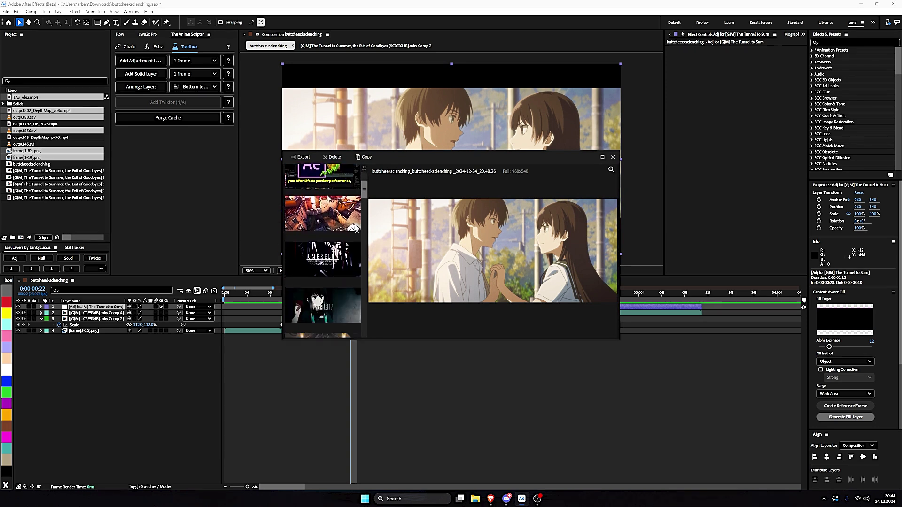
scroll(327, 196, up, 1)
click(352, 221)
click(613, 157)
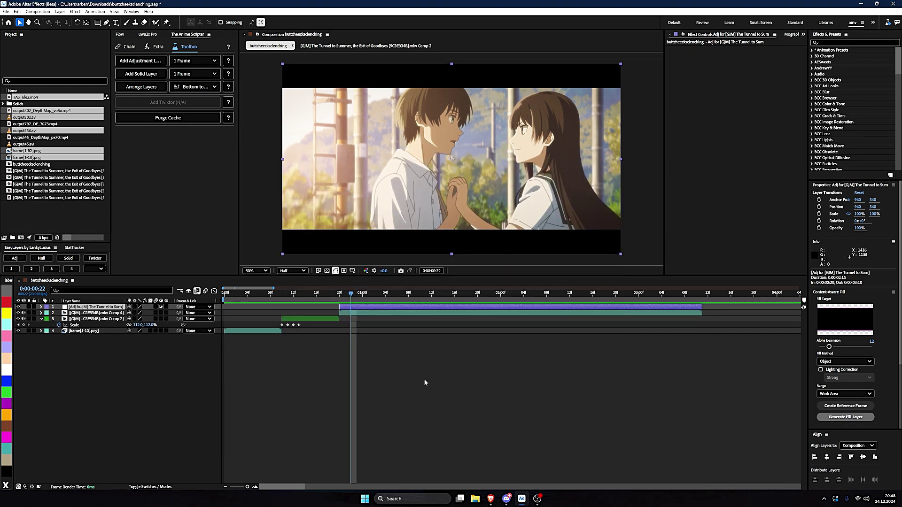
- Move the current time to 0:00:01:13 and zoom out the timeline to show a longer time range
click(423, 381)
click(489, 293)
drag(537, 300, 437, 329)
scroll(481, 339, down, 3)
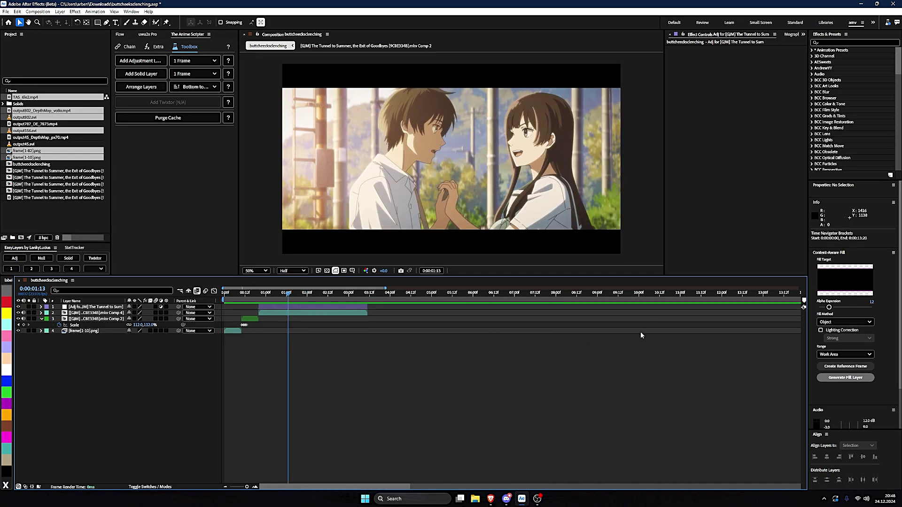
- Switch to the Brave browser and look through the S_tutorials YouTube channel's name and video list
click(491, 498)
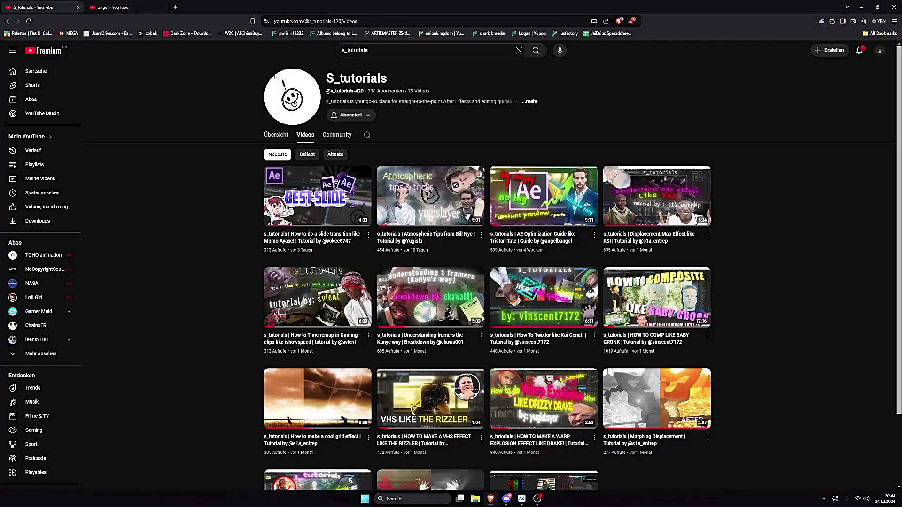
drag(334, 78, 407, 79)
click(414, 89)
drag(333, 93, 393, 82)
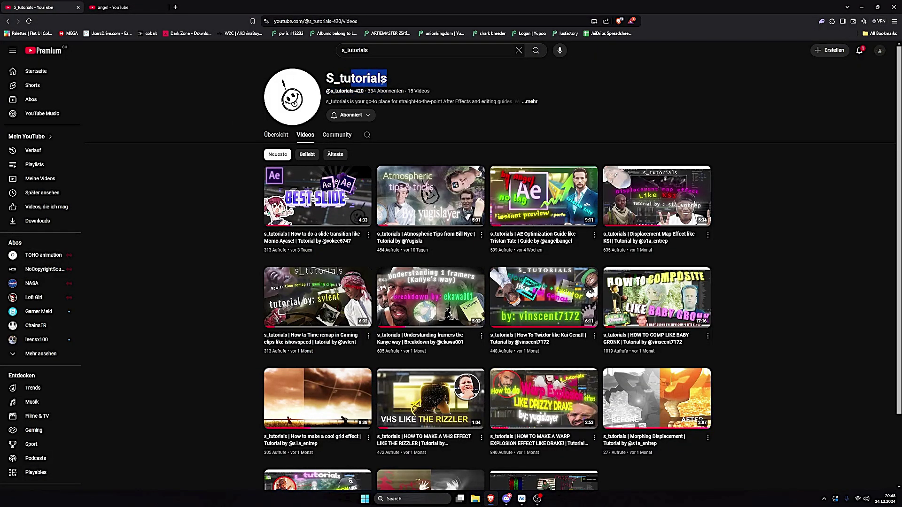
scroll(548, 181, down, 1)
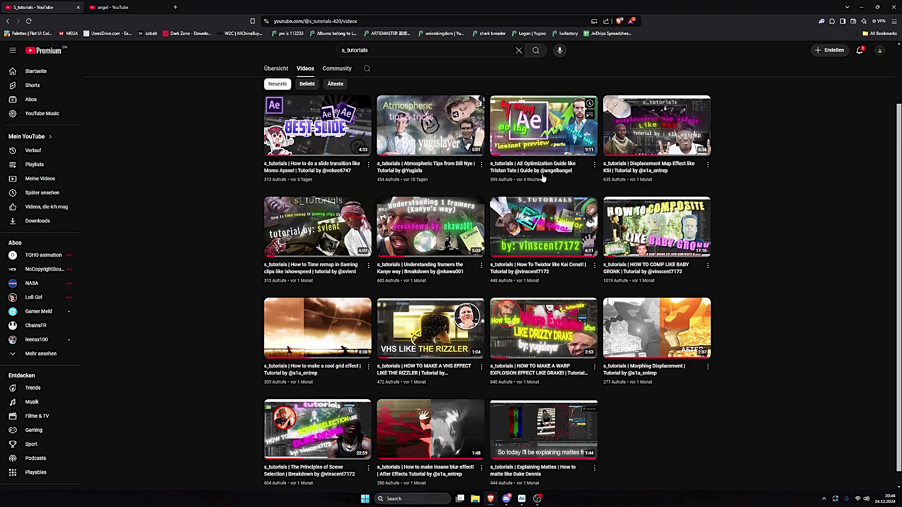
scroll(548, 181, up, 1)
scroll(549, 181, down, 2)
drag(665, 463, 608, 362)
scroll(670, 425, up, 2)
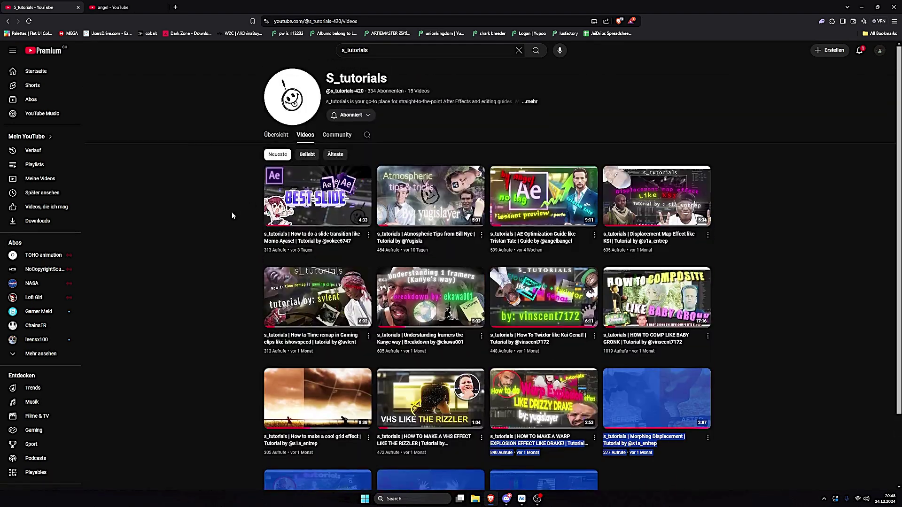
- View the creator's own YouTube channel page, already open in the browser, and point out its handle
click(183, 193)
click(115, 7)
drag(358, 160, 385, 160)
click(367, 161)
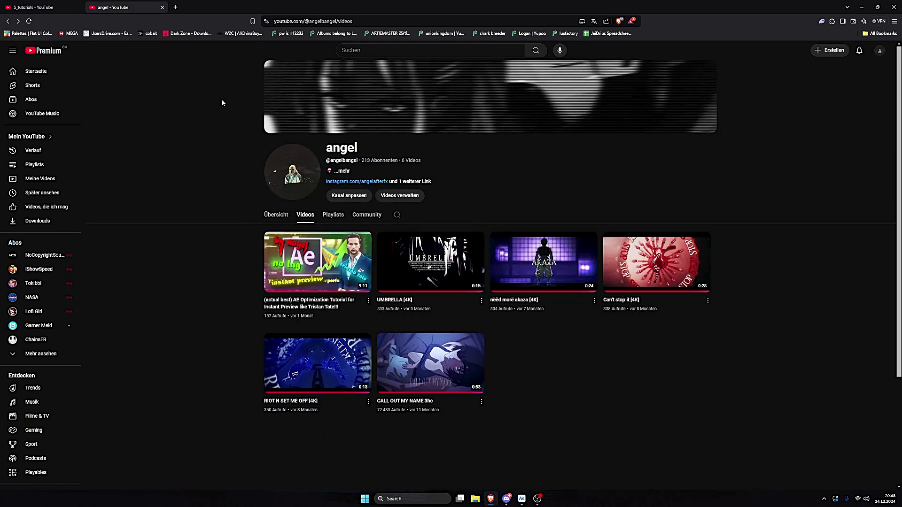
- Revisit the S_tutorials YouTube channel's video list and return to the creator's own channel page
click(46, 7)
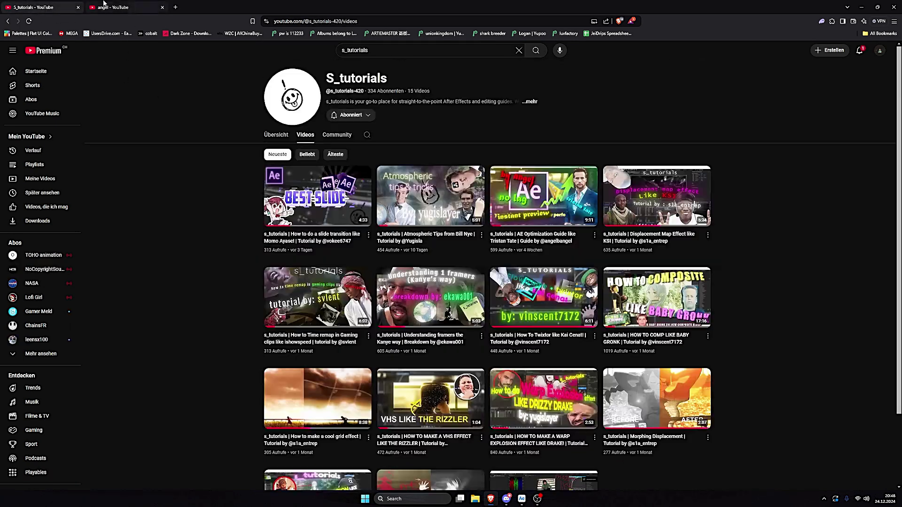
click(95, 10)
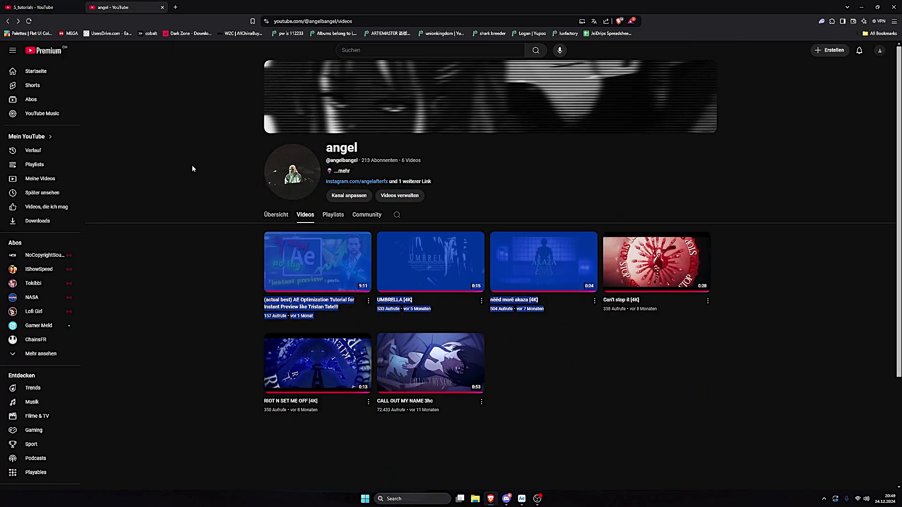
- Switch to Discord, go to the Serenity server and open its resources channel in the Editing category
click(506, 499)
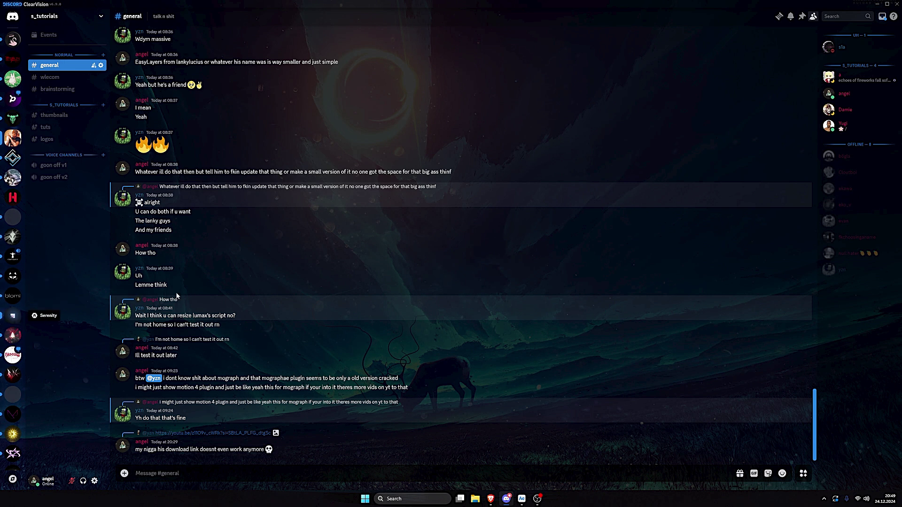
click(12, 315)
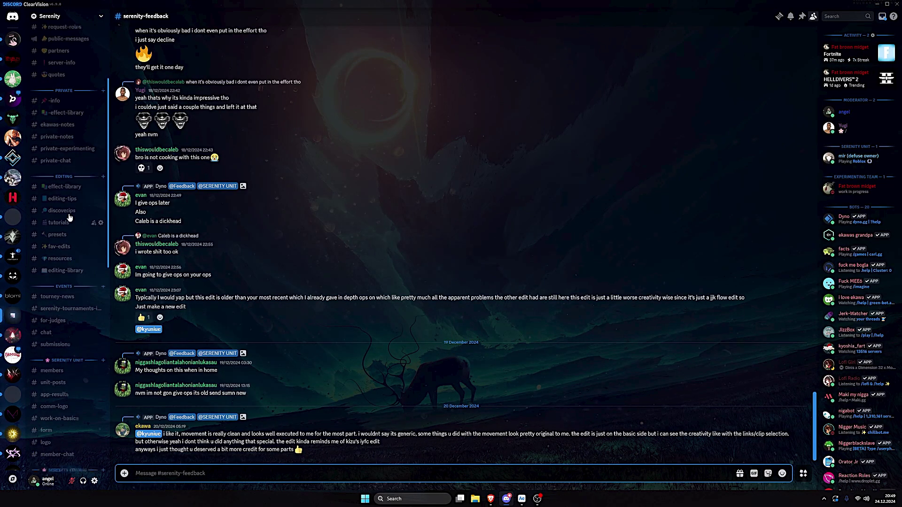
scroll(70, 212, down, 6)
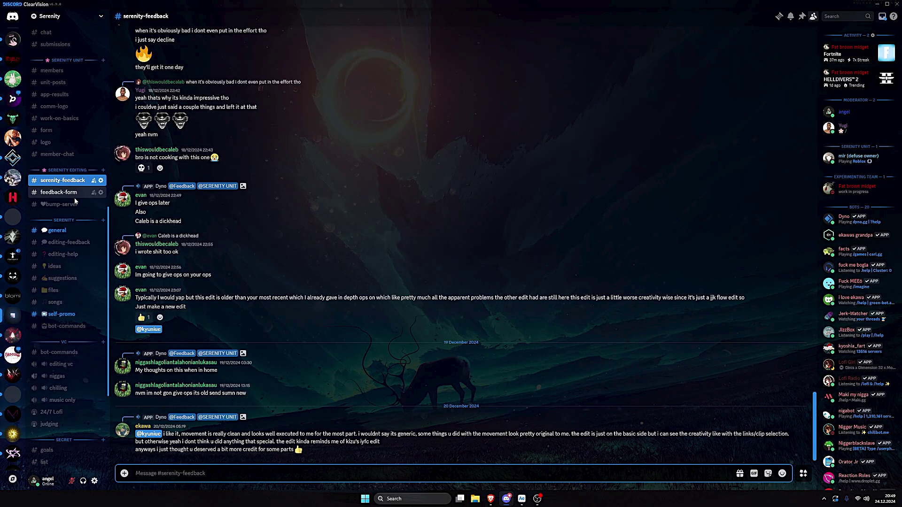
scroll(58, 244, down, 1)
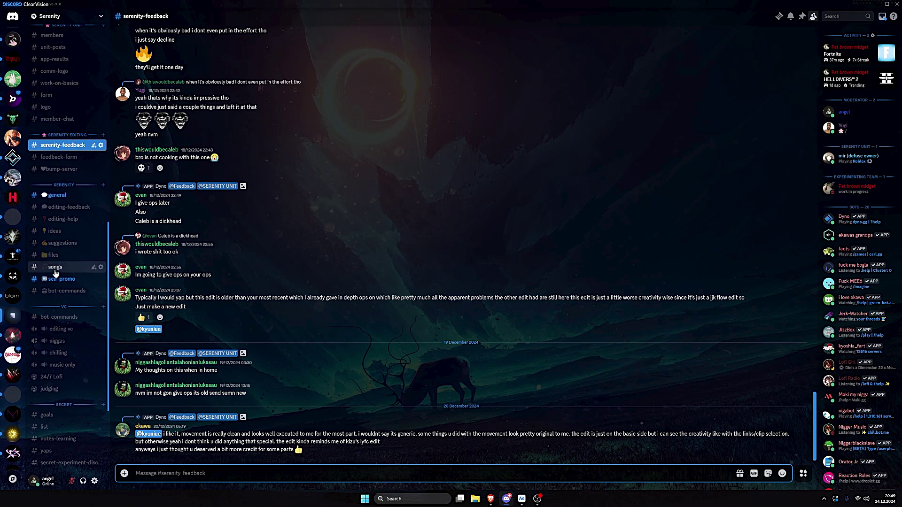
scroll(62, 263, up, 3)
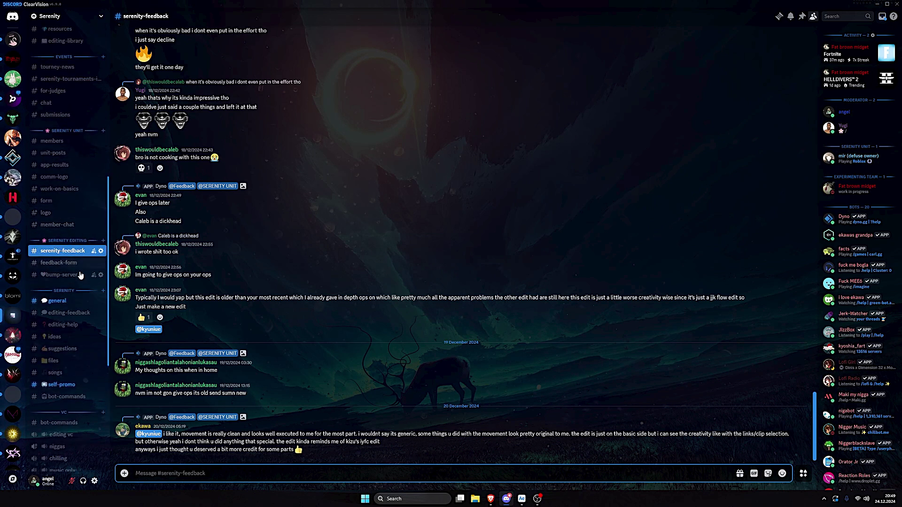
scroll(75, 268, up, 4)
click(62, 170)
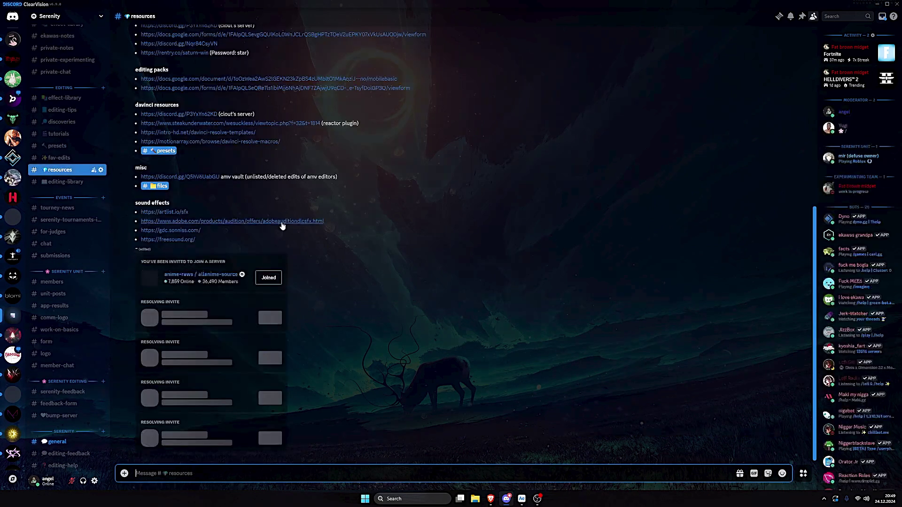
- Look through the resources channel's link lists, from sound effects and editing packs up to upscalers and anime sources
scroll(403, 282, up, 7)
scroll(407, 269, down, 5)
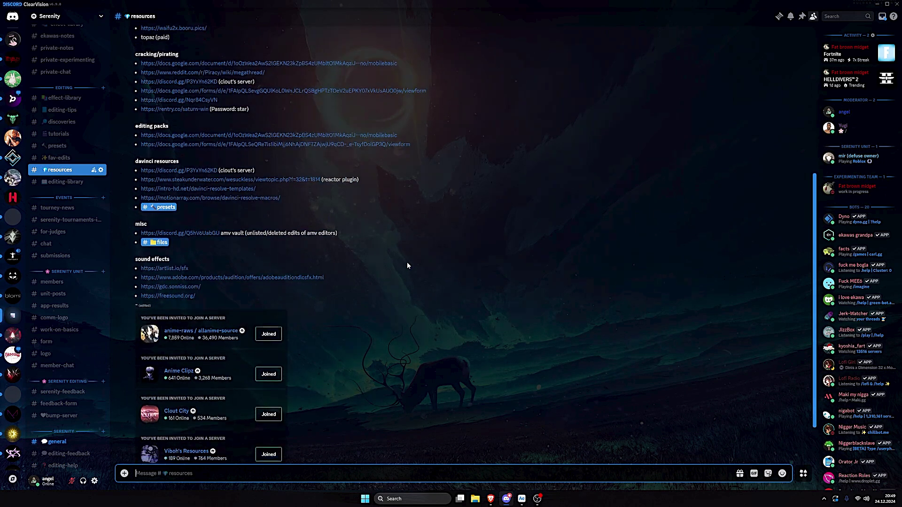
scroll(407, 265, up, 4)
scroll(399, 263, down, 3)
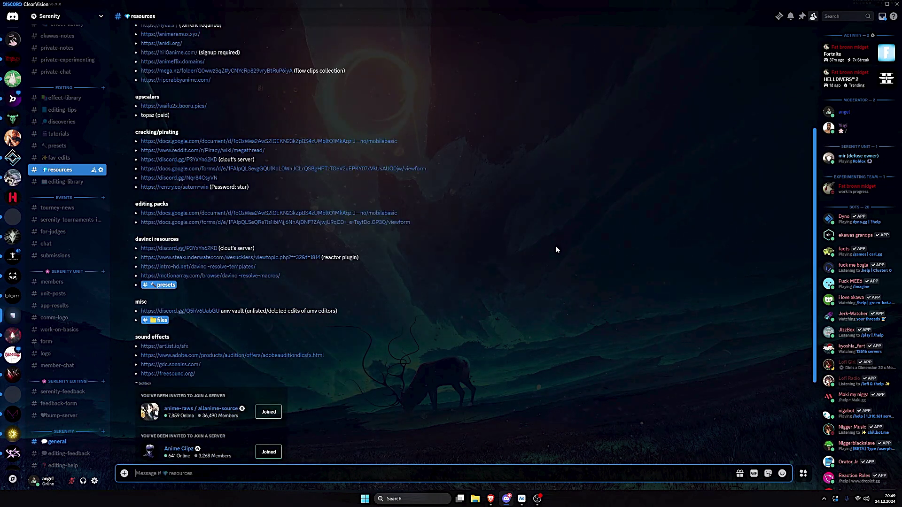
scroll(533, 265, up, 4)
scroll(489, 261, down, 3)
scroll(64, 151, up, 2)
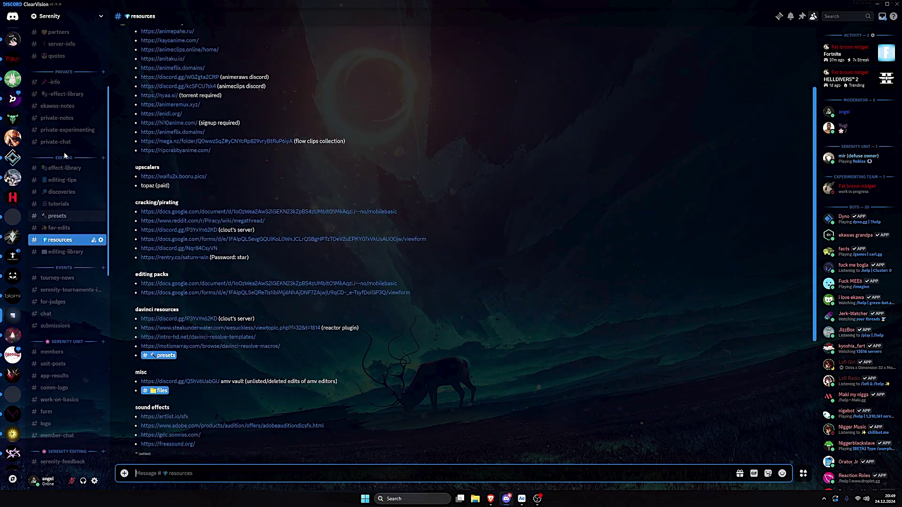
- Browse the Serenity server's fav-edits, for-judges and unit-posts channels
click(59, 228)
scroll(61, 238, up, 4)
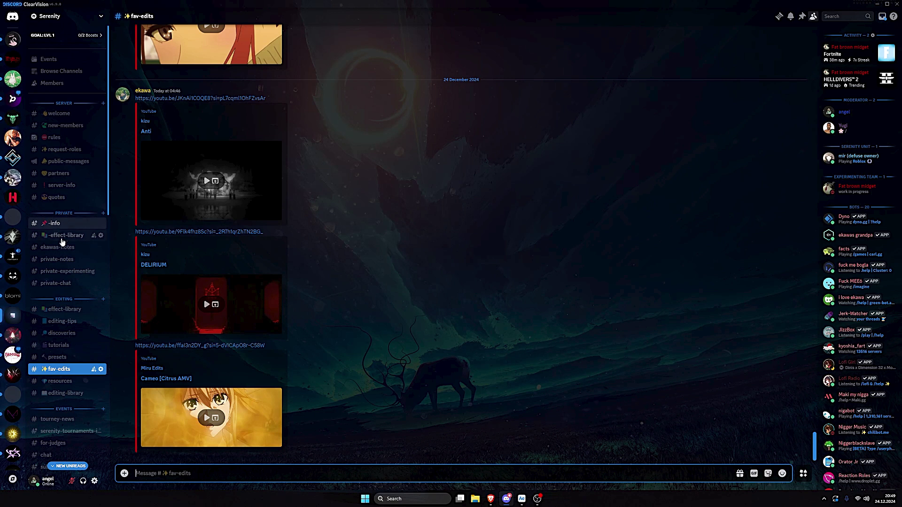
scroll(71, 263, down, 4)
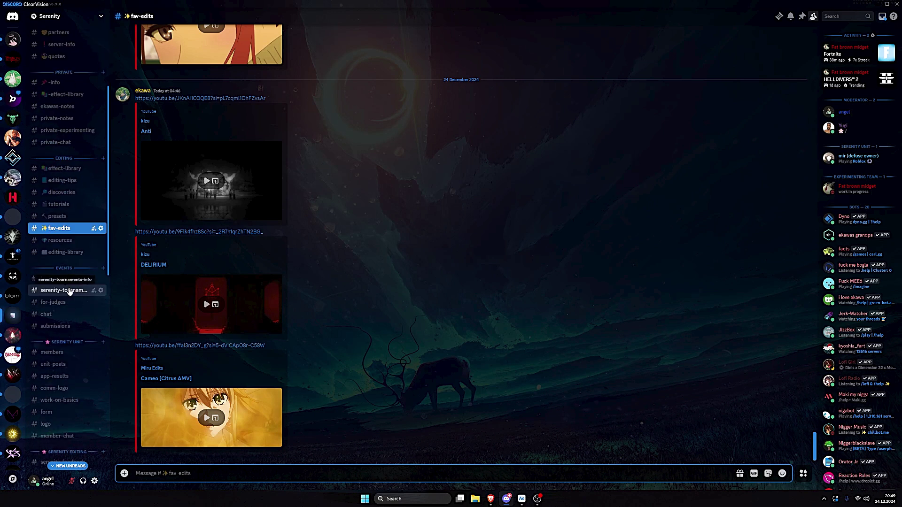
click(66, 303)
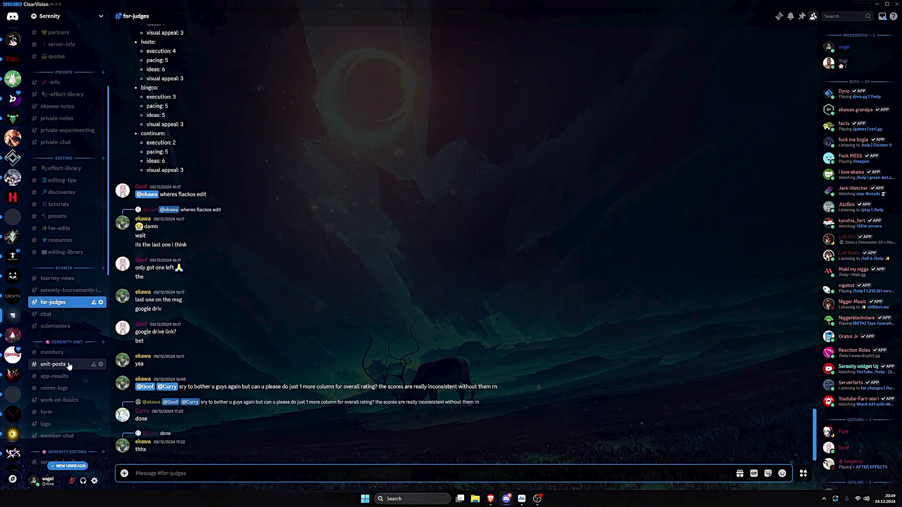
click(69, 366)
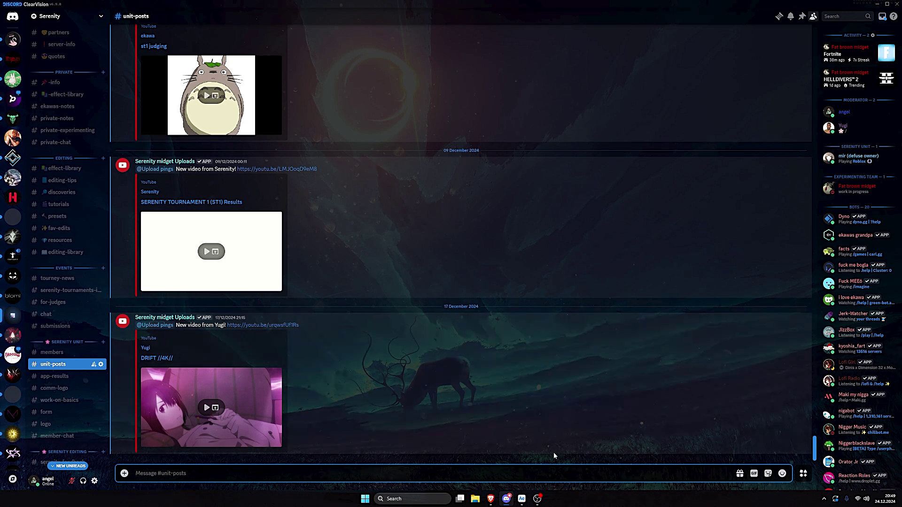
- Switch back to After Effects, move the current time to 0:00:02:18 and select the adjustment layer on top of the layer stack
click(522, 498)
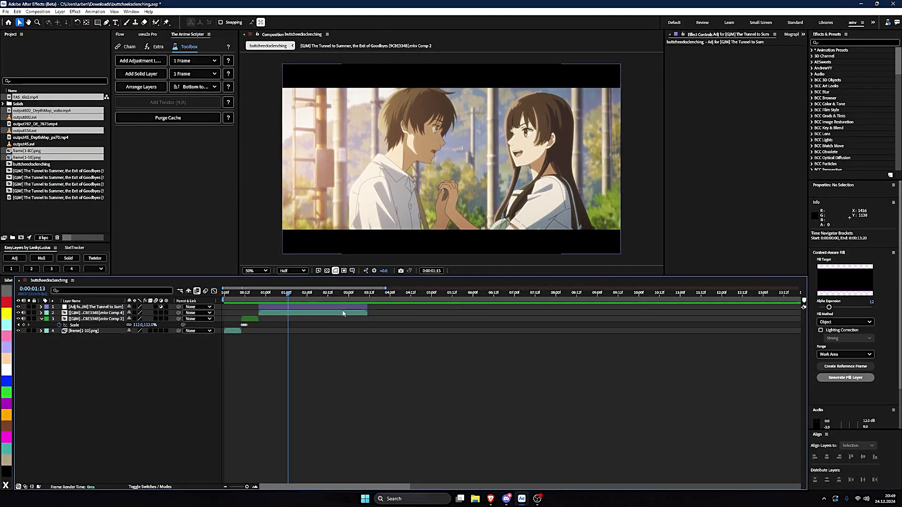
drag(309, 292, 338, 293)
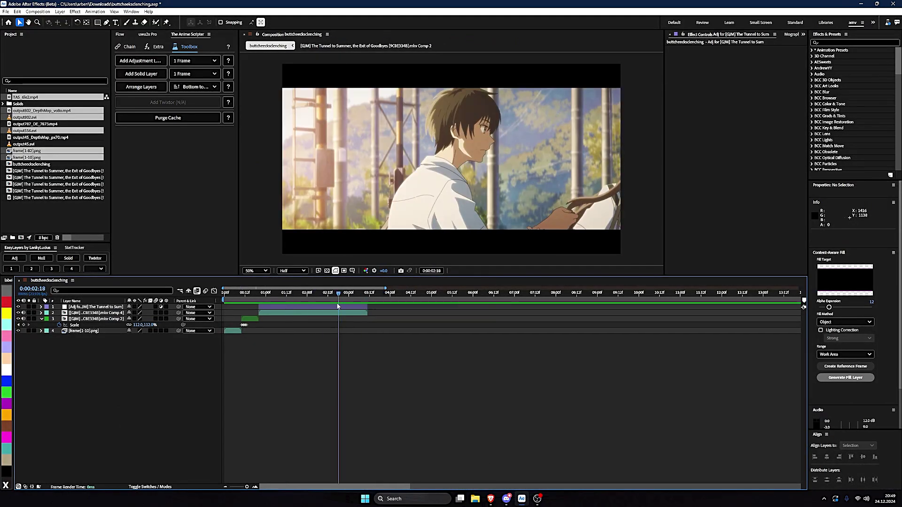
click(337, 306)
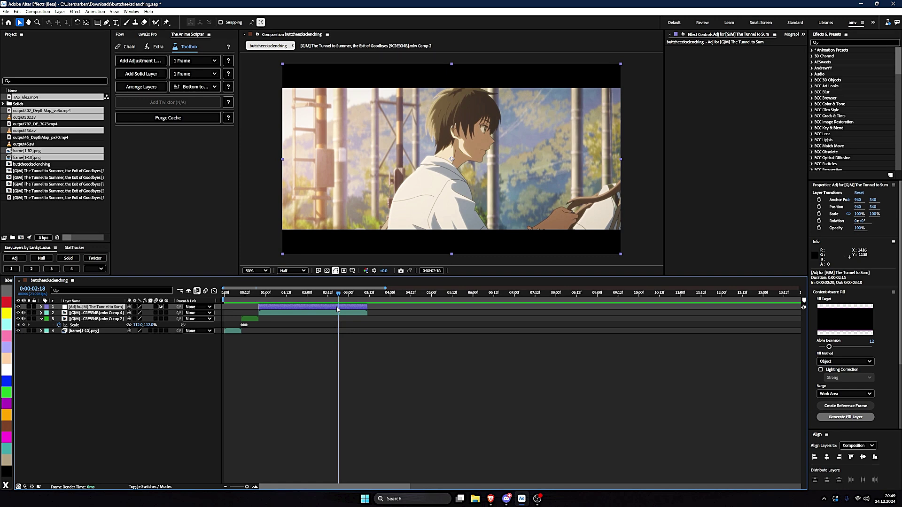